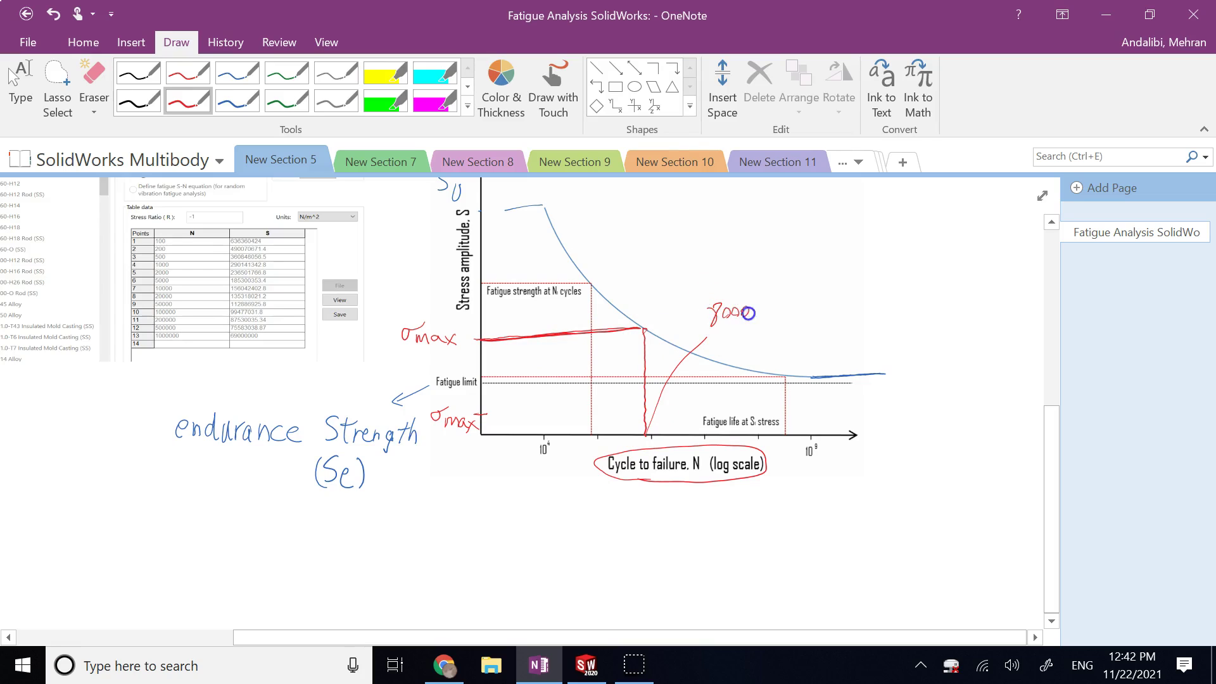
Write 'cycles' after 800000 and an 'rpm → 1050' note in red ink beside the S-N curve.
{"action": "left_click_drag", "start_coordinate": [799, 292], "coordinate": [805, 302]}
{"action": "left_click_drag", "start_coordinate": [258, 388], "coordinate": [543, 638]}
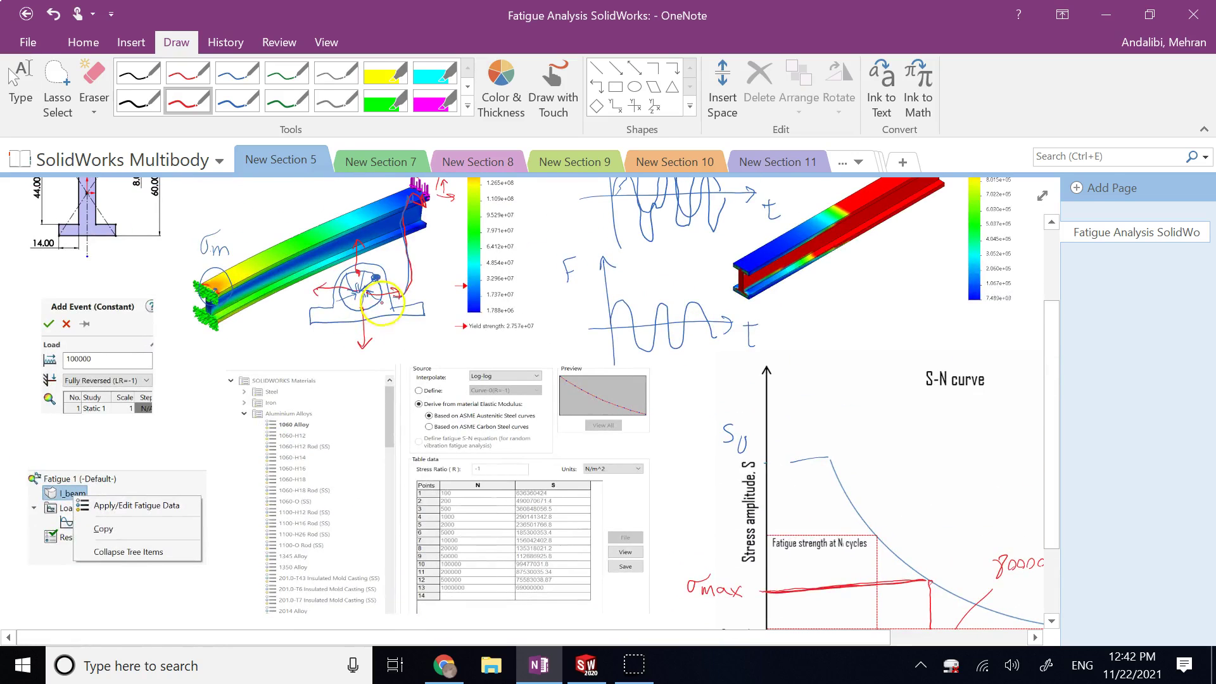
{"action": "left_click_drag", "start_coordinate": [988, 501], "coordinate": [735, 345]}
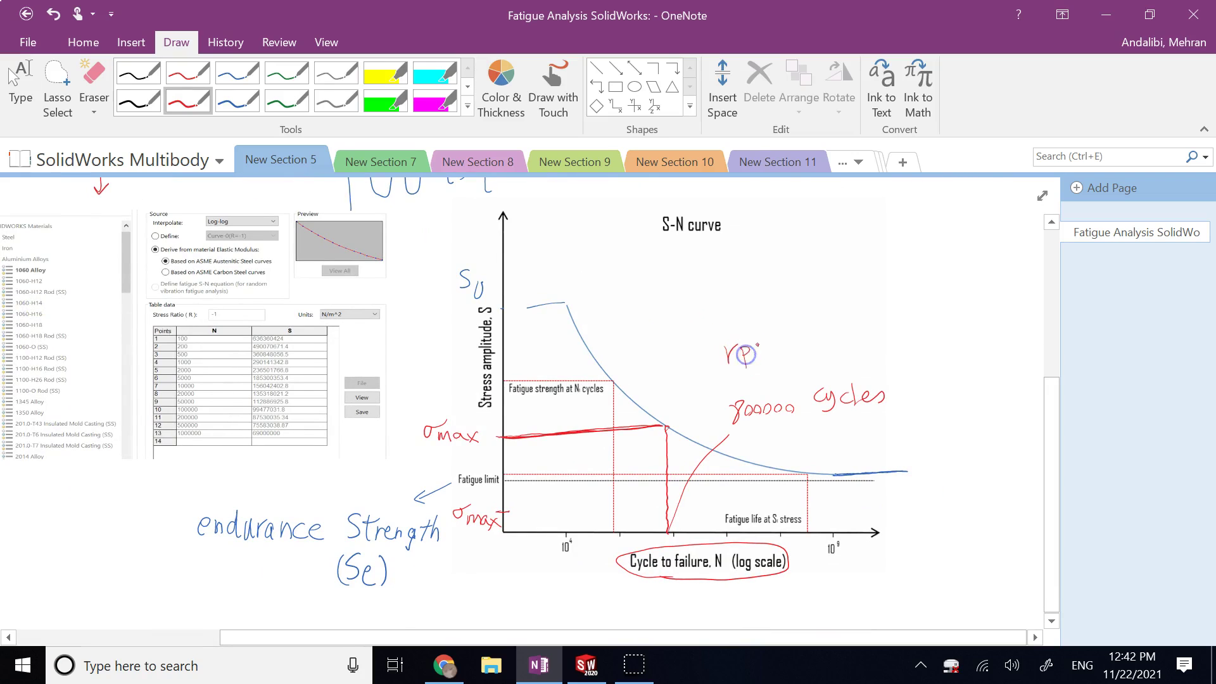
{"action": "mouse_move", "coordinate": [802, 337]}
{"action": "left_mouse_down"}
{"action": "mouse_move", "coordinate": [848, 306]}
{"action": "mouse_move", "coordinate": [824, 344]}
{"action": "left_mouse_up"}
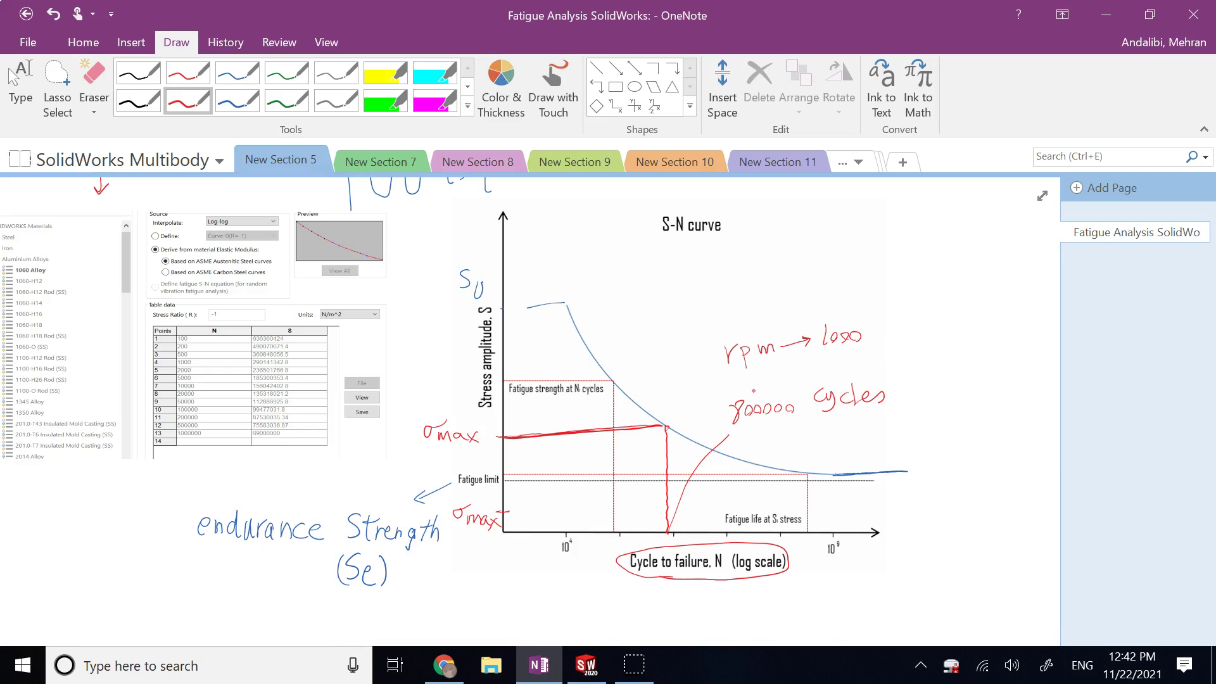
Switch back to the Type tool and scroll up to the page title.
{"action": "left_click", "coordinate": [20, 82]}
{"action": "scroll", "coordinate": [526, 405], "scroll_direction": "up", "scroll_amount": 2}
{"action": "scroll", "coordinate": [525, 406], "scroll_direction": "left", "scroll_amount": 4}
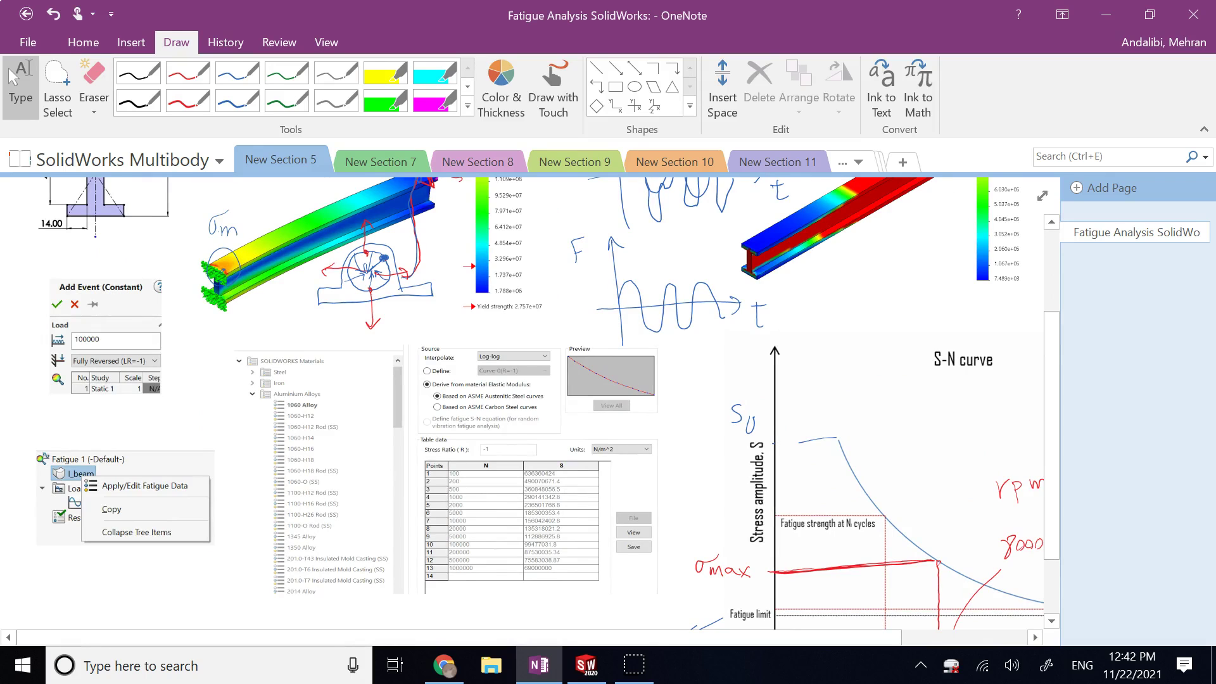
{"action": "left_click", "coordinate": [1050, 235]}
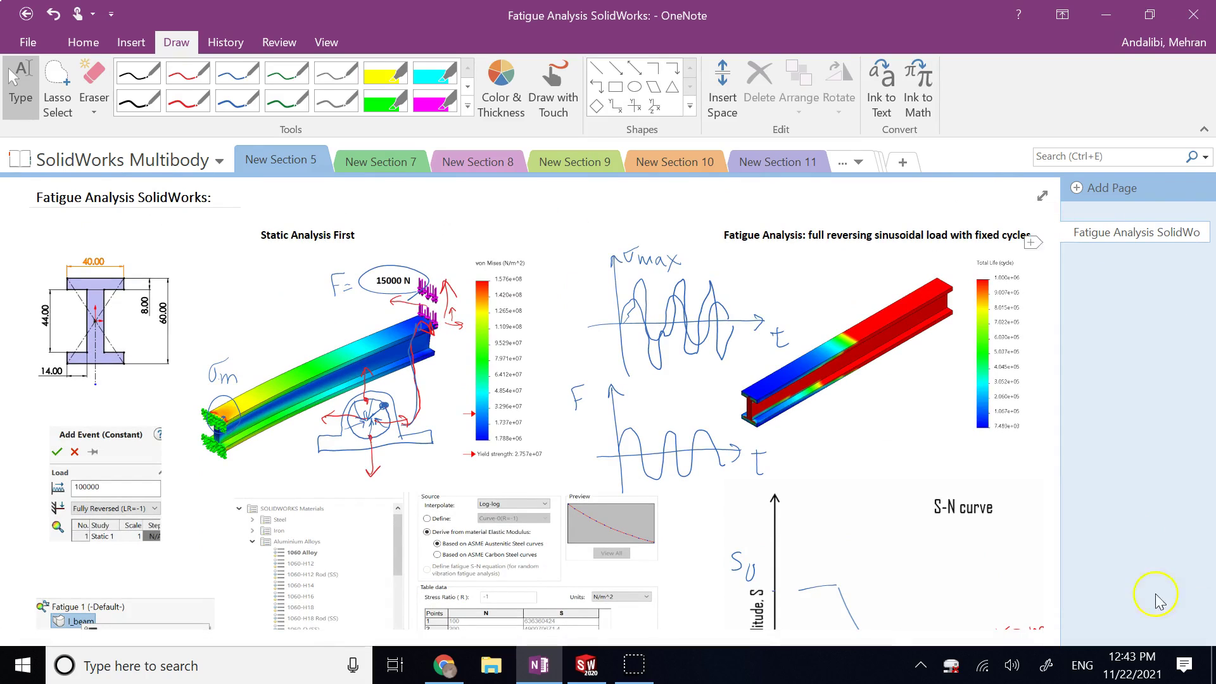
In SOLIDWORKS, browse the new-study fatigue options, then cancel the new study.
{"action": "left_click", "coordinate": [587, 665]}
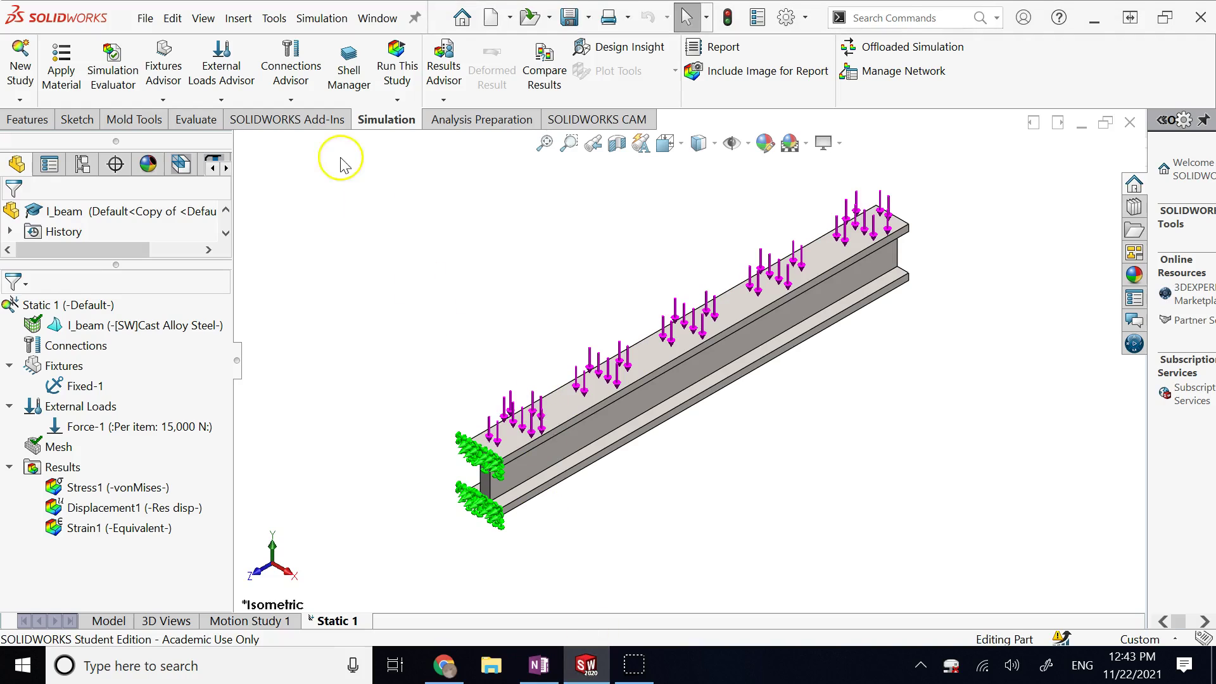
{"action": "left_click", "coordinate": [30, 58]}
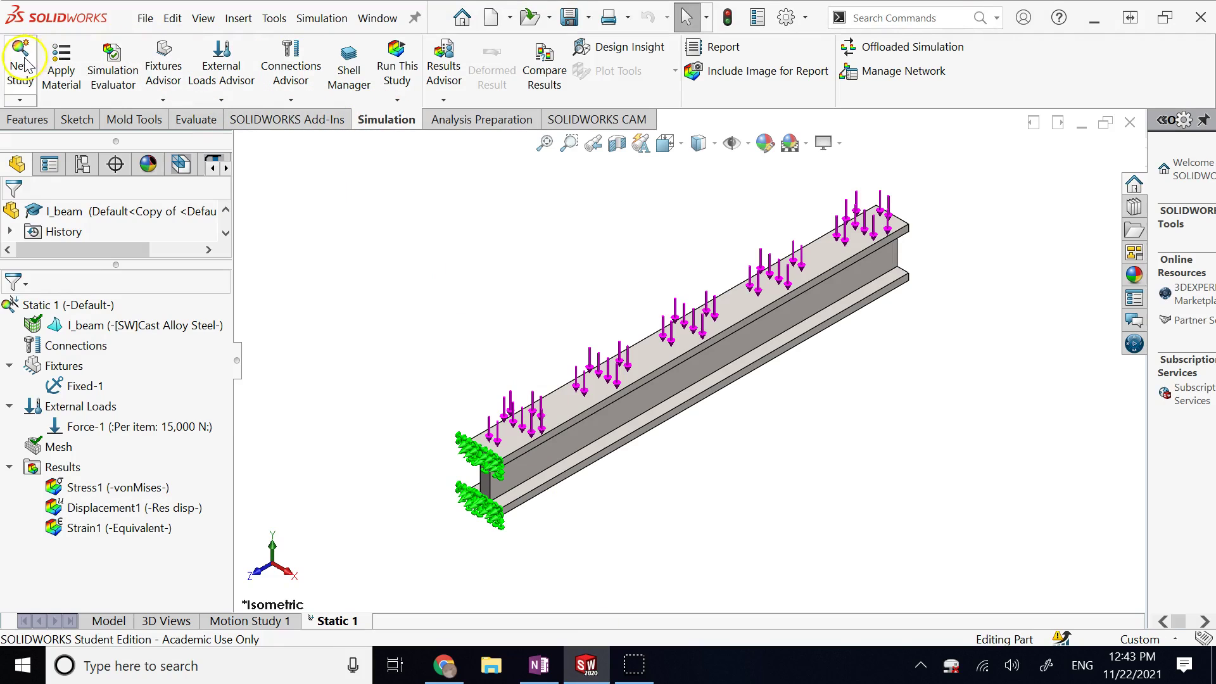
{"action": "scroll", "coordinate": [83, 456], "scroll_direction": "down", "scroll_amount": 5}
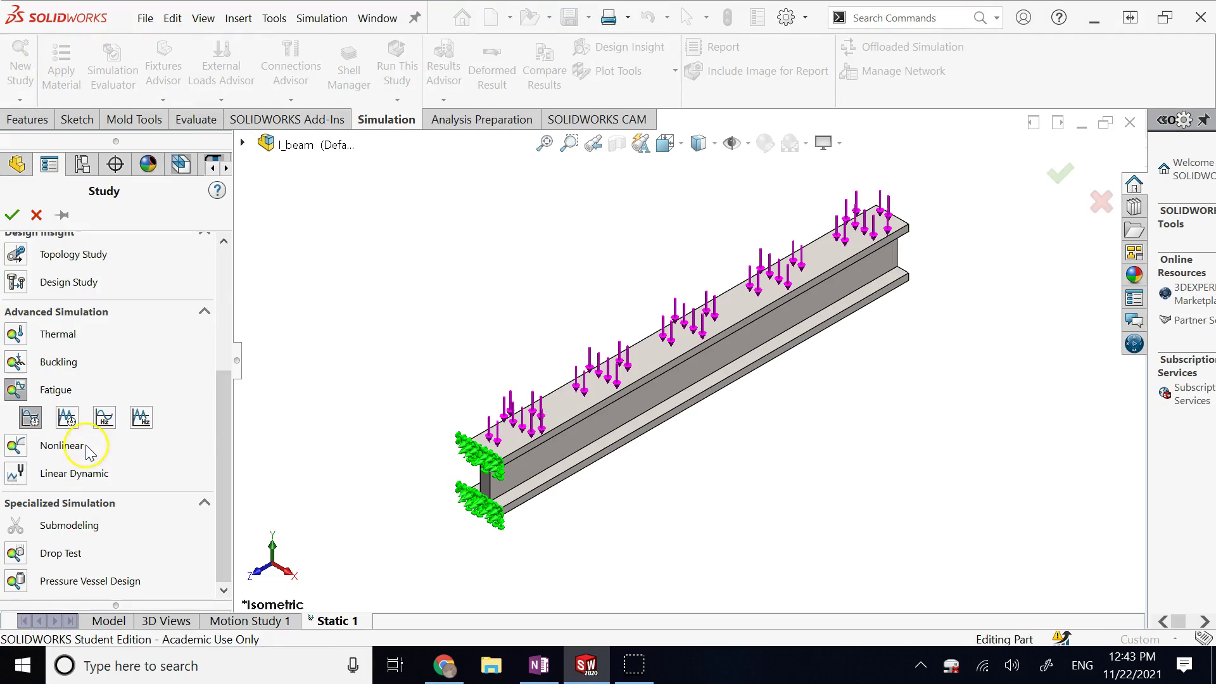
{"action": "left_click", "coordinate": [31, 415]}
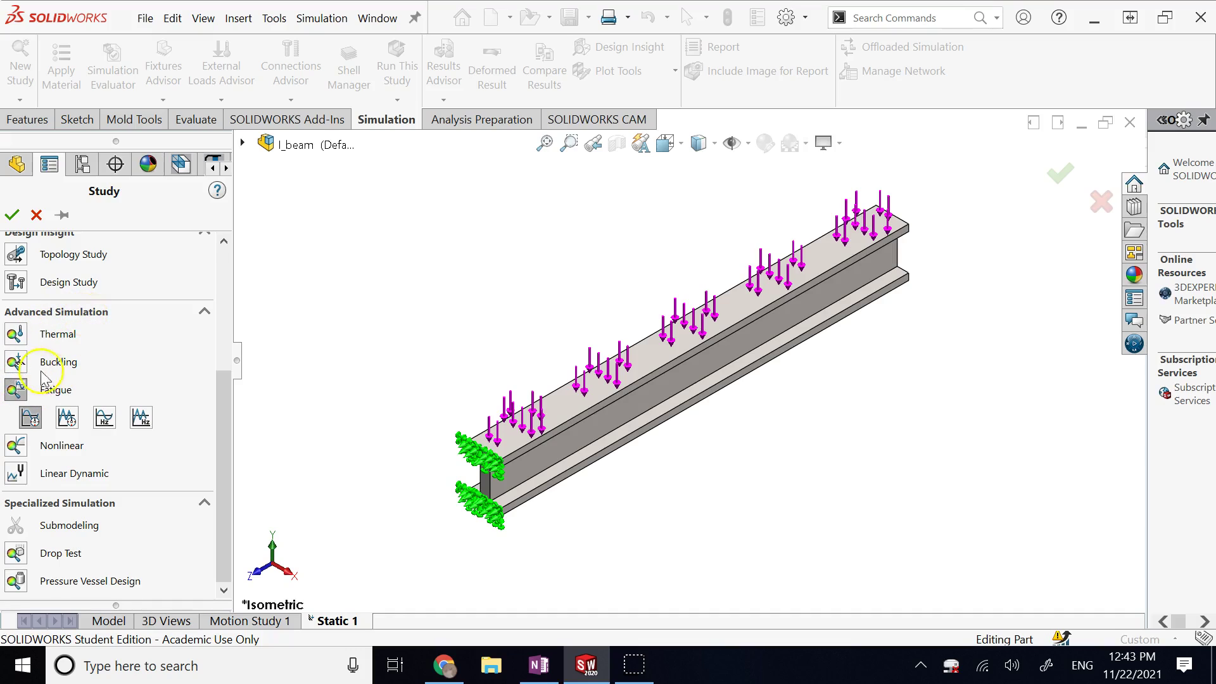
{"action": "left_click", "coordinate": [147, 424]}
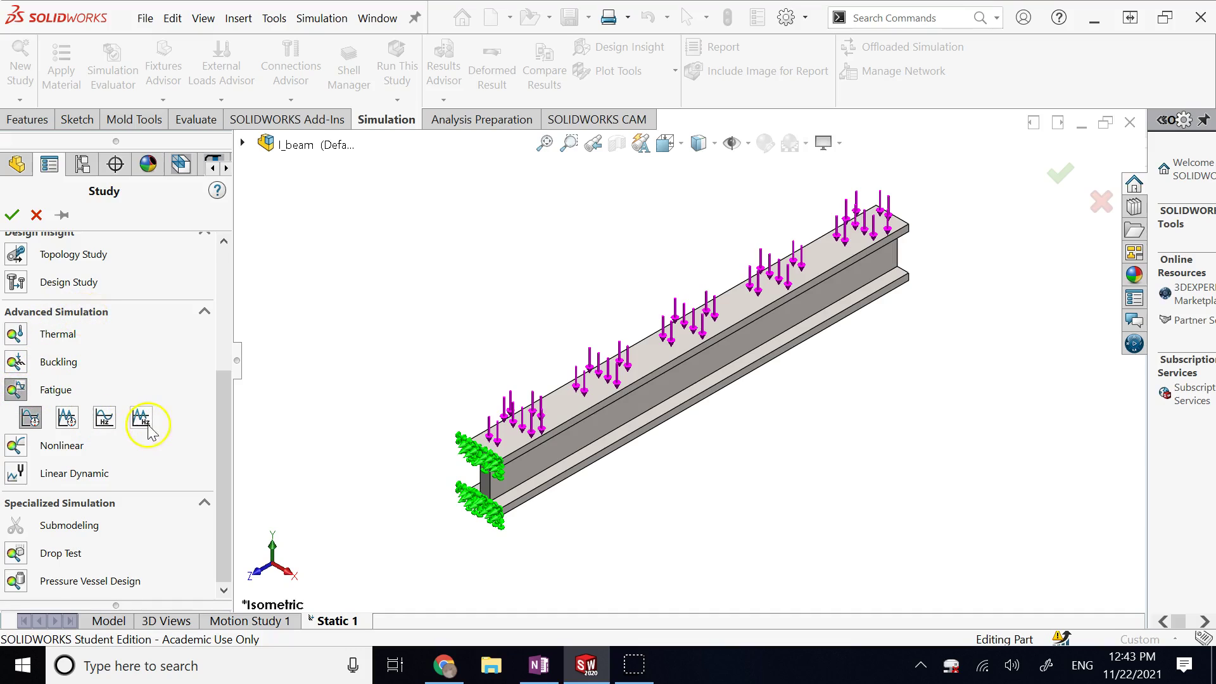
{"action": "left_click", "coordinate": [37, 215]}
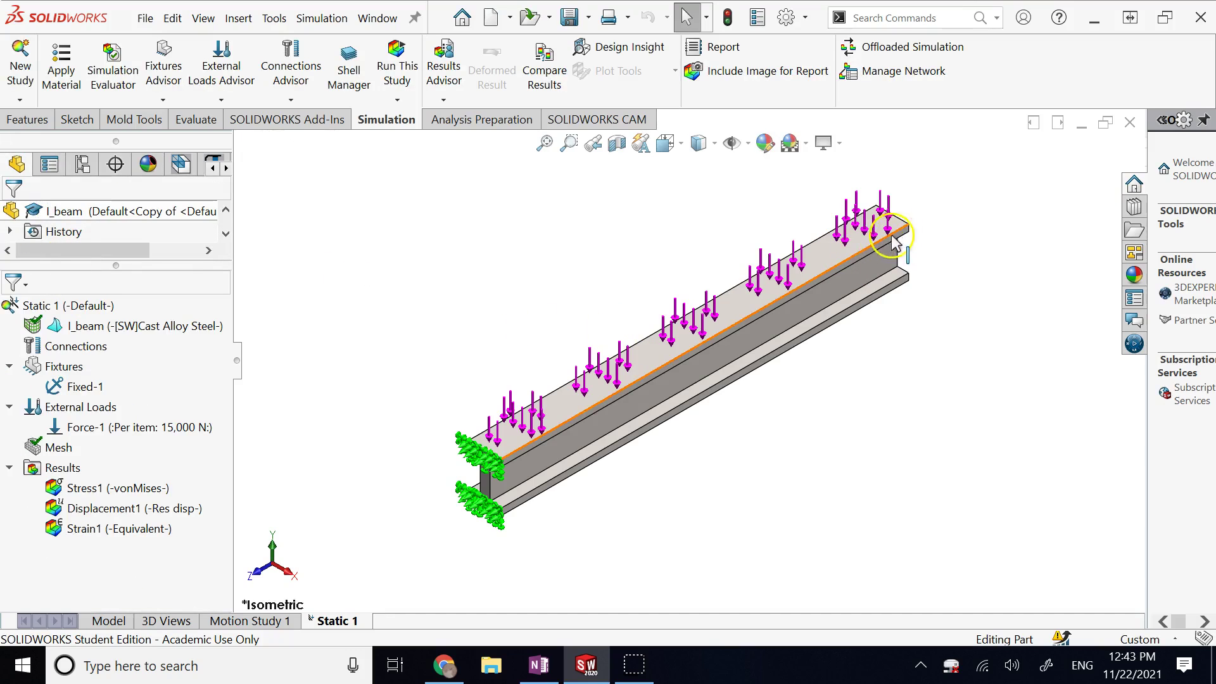
Review the I-beam body, its fixed end and its loaded top edge in Static 1.
{"action": "left_click", "coordinate": [899, 269]}
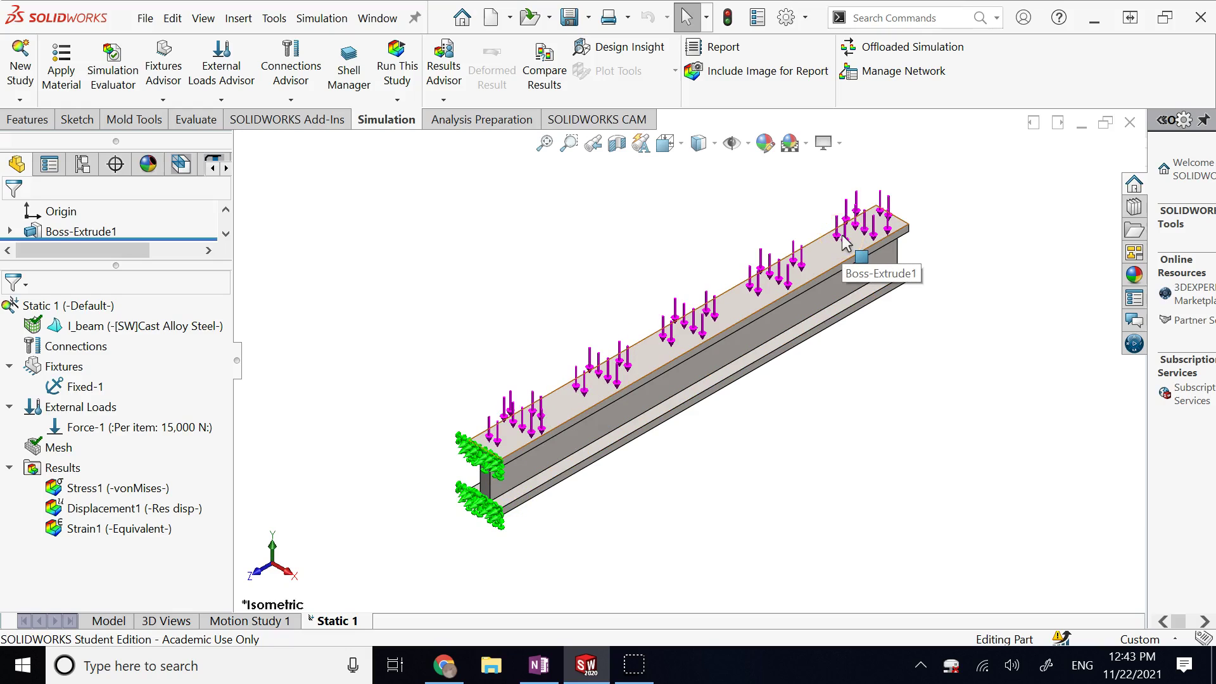
{"action": "left_click", "coordinate": [493, 520]}
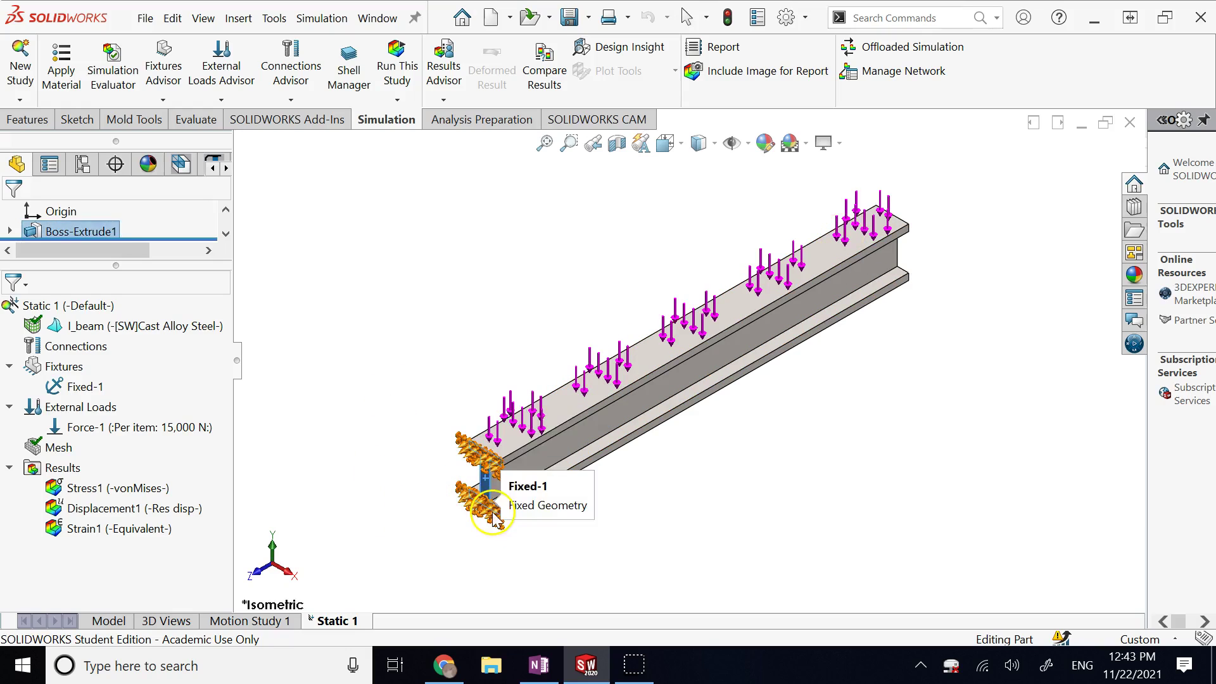
{"action": "left_click", "coordinate": [817, 257]}
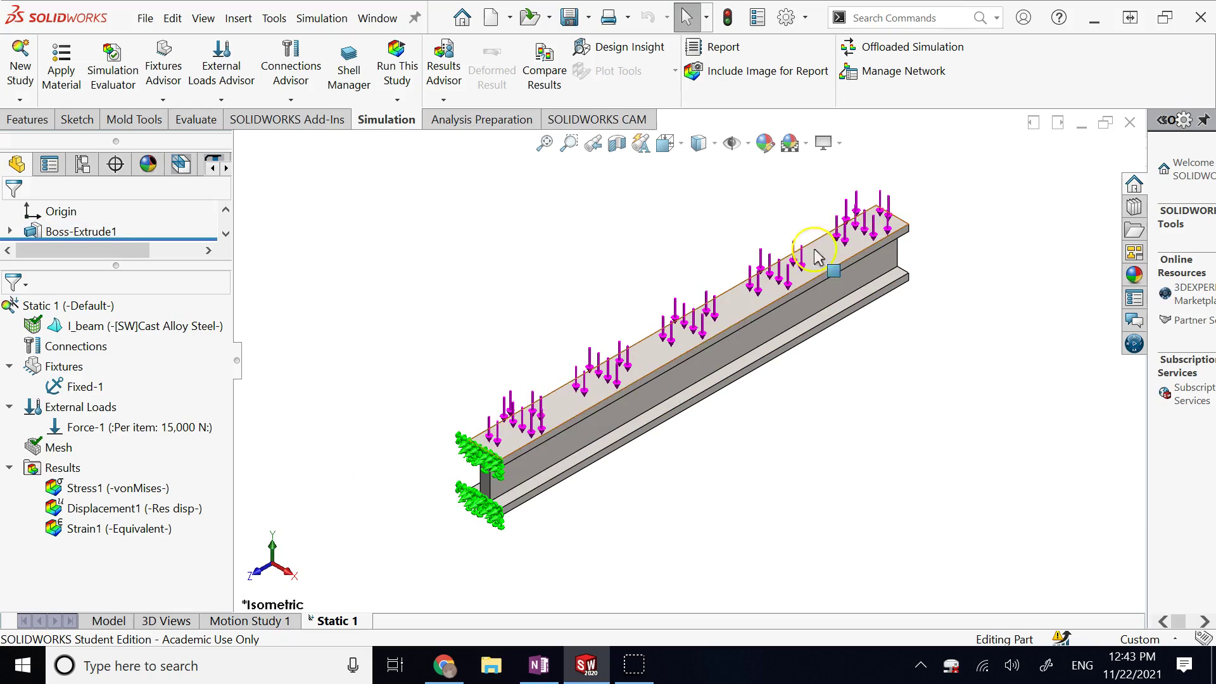
{"action": "left_click", "coordinate": [498, 458]}
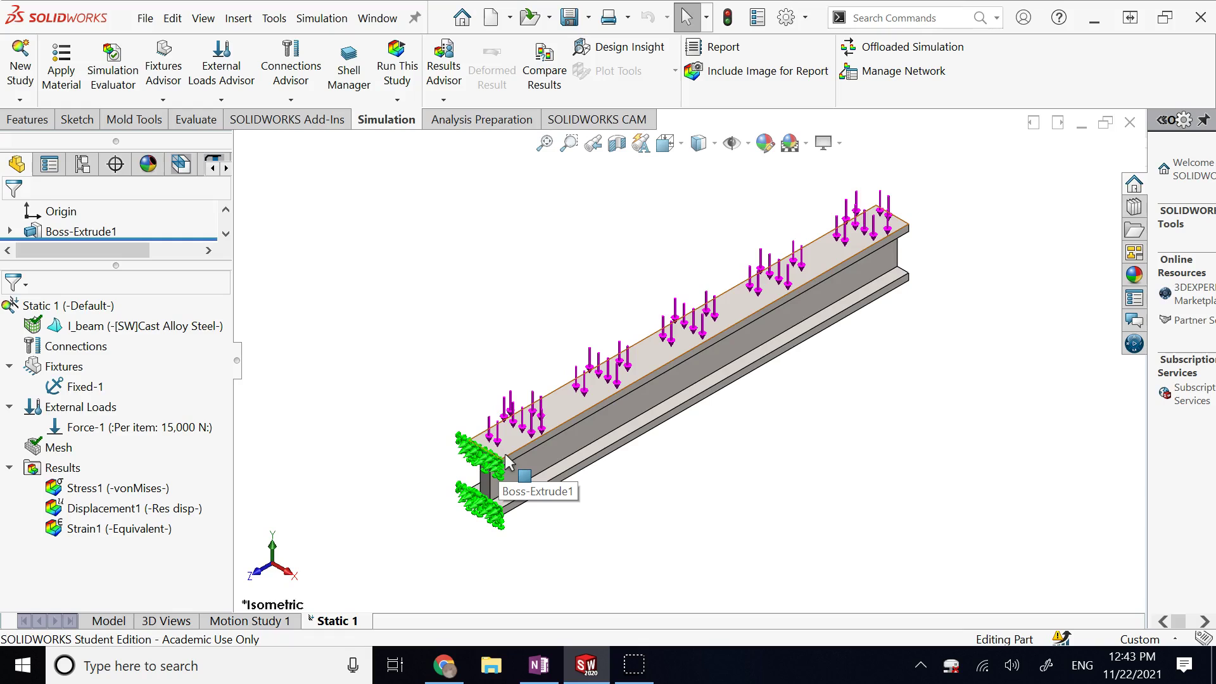
{"action": "left_click", "coordinate": [19, 66]}
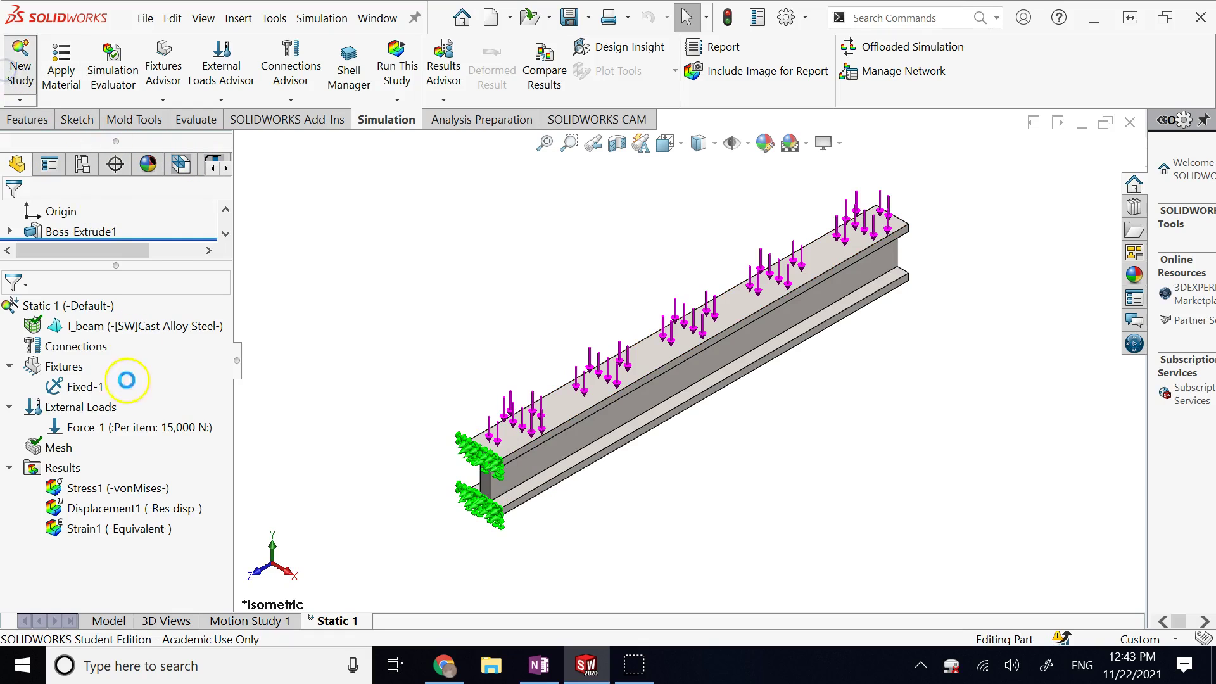
{"action": "scroll", "coordinate": [54, 467], "scroll_direction": "down", "scroll_amount": 3}
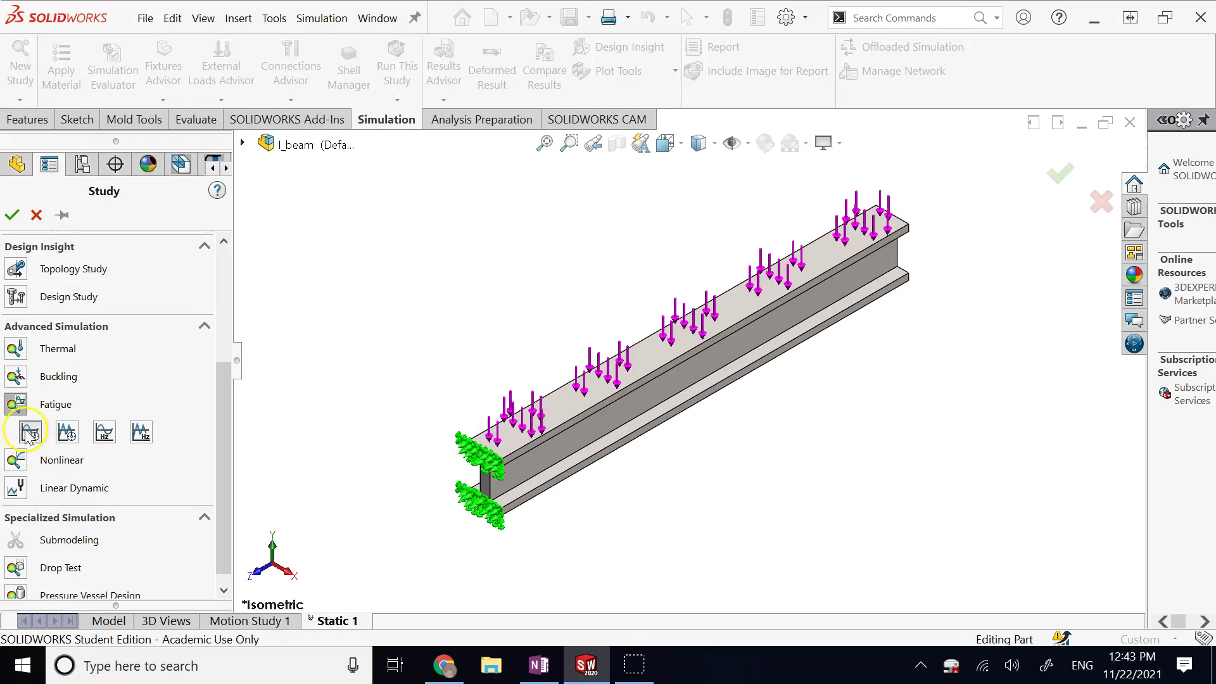
{"action": "left_click", "coordinate": [19, 409]}
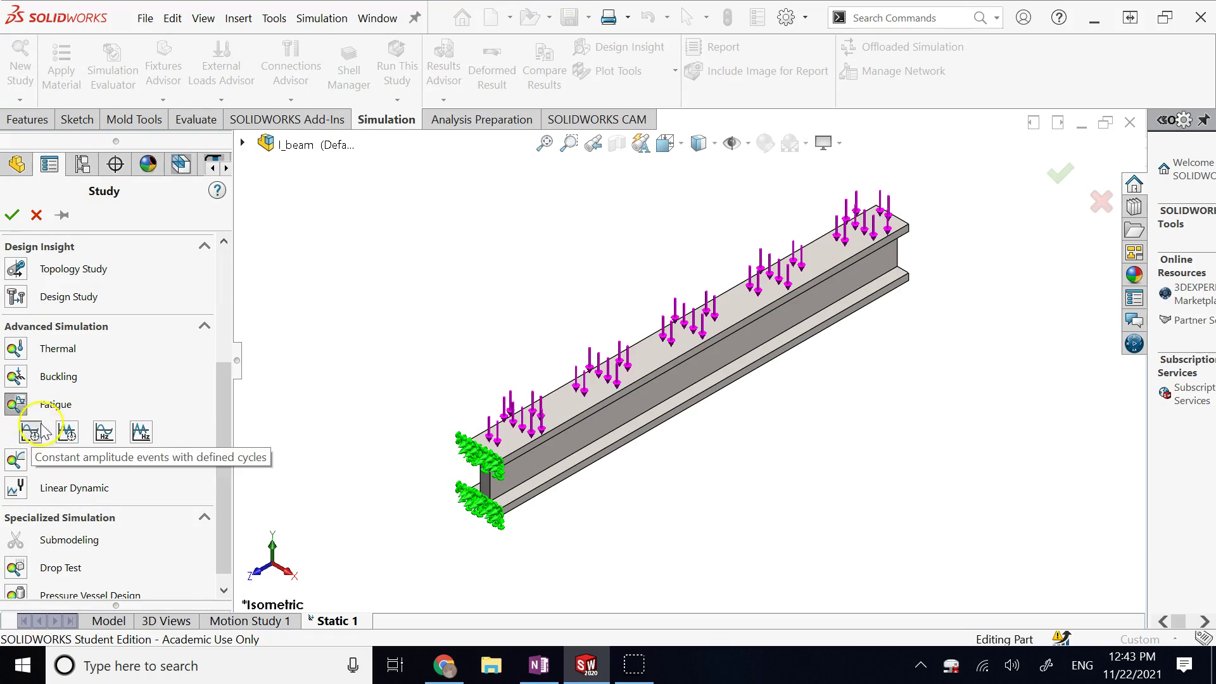
{"action": "left_click", "coordinate": [39, 432]}
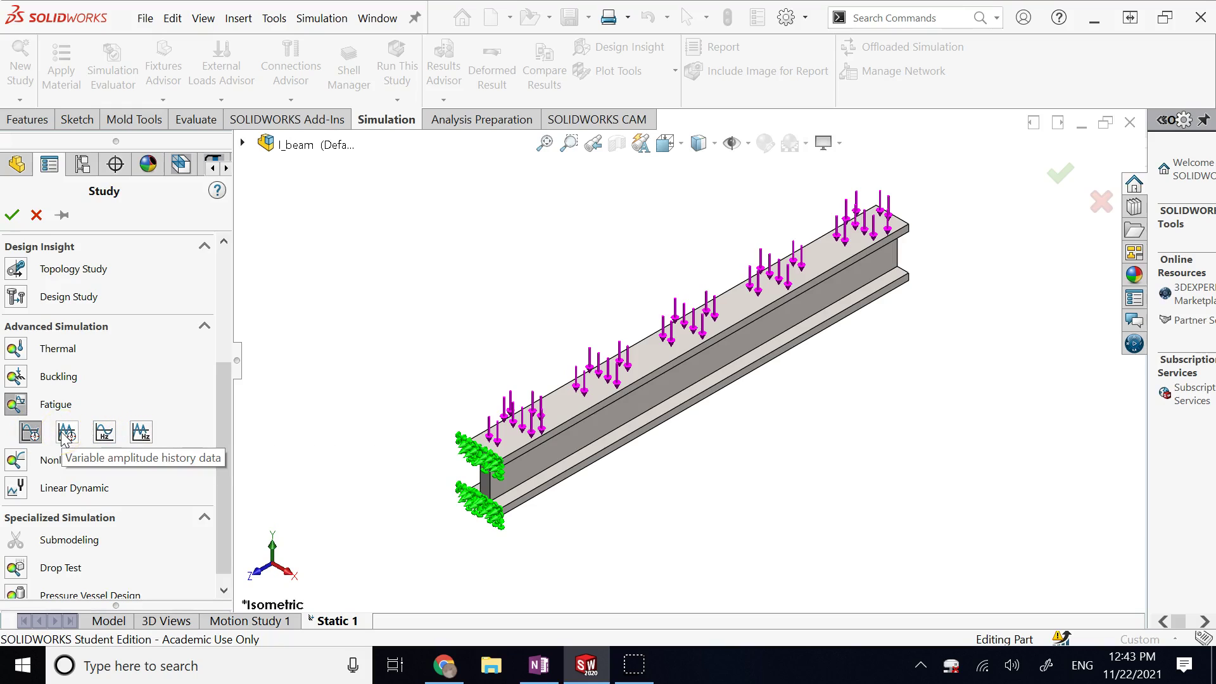
{"action": "left_click", "coordinate": [140, 433]}
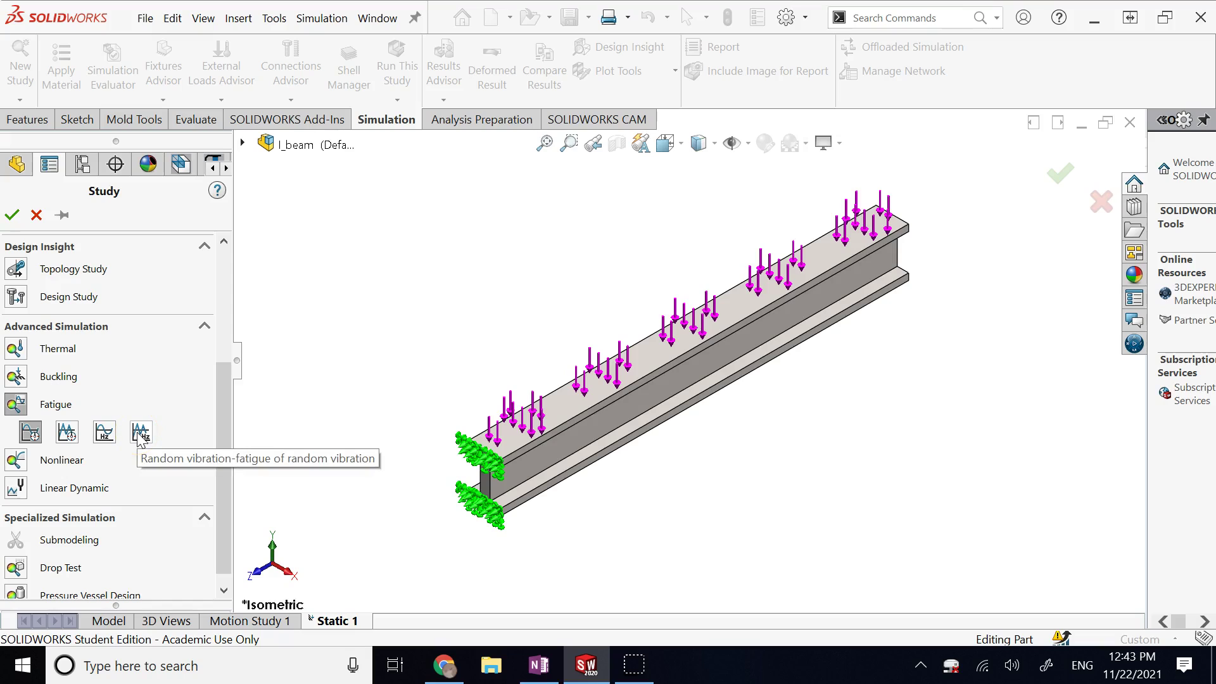
{"action": "left_click", "coordinate": [135, 436]}
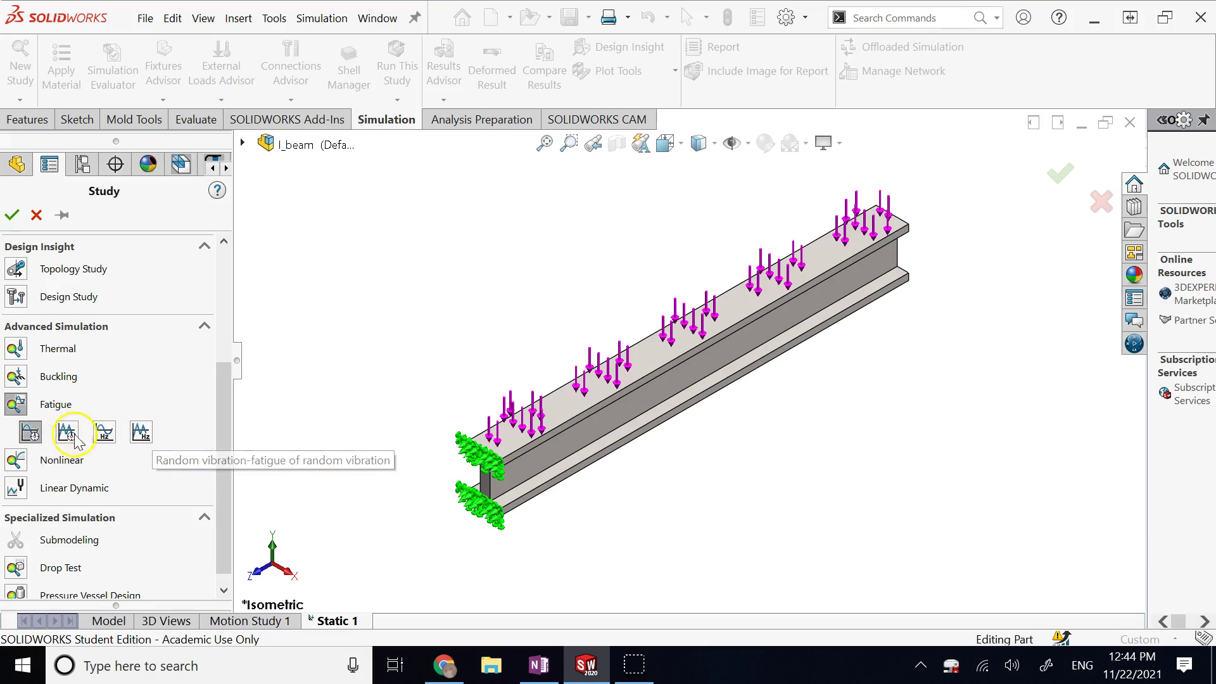
{"action": "left_click", "coordinate": [36, 214]}
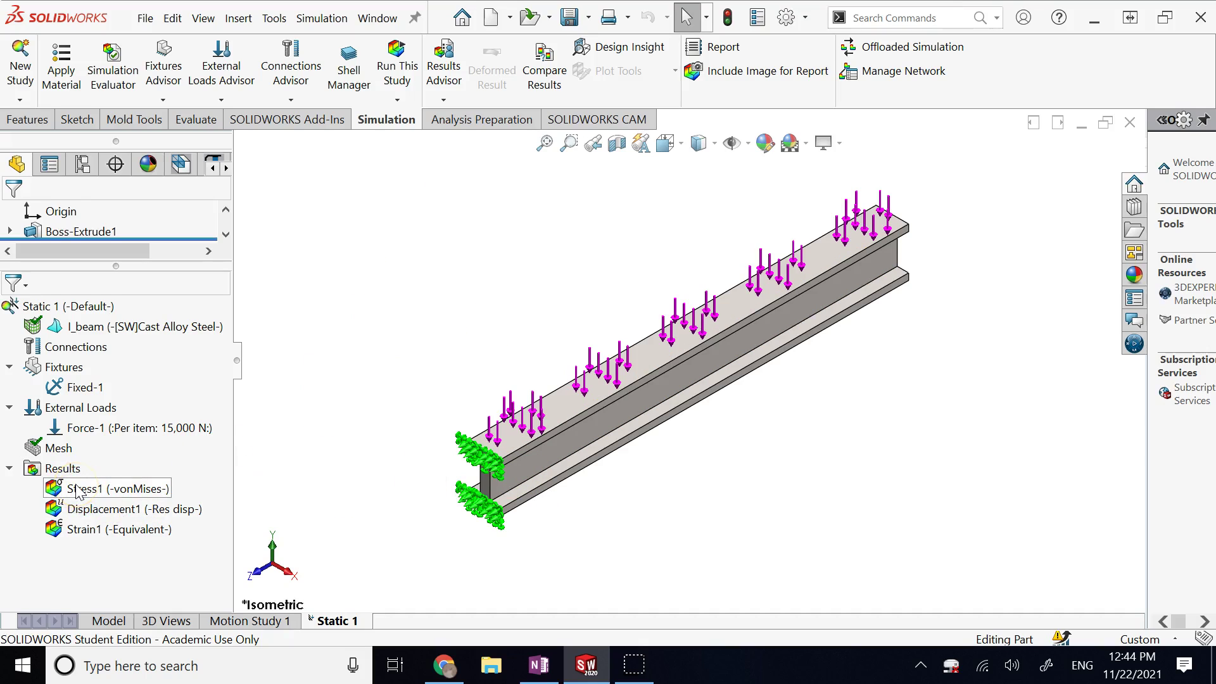
Check the beam's fixed end and the Force-1 load of 15,000 N.
{"action": "left_click", "coordinate": [423, 279]}
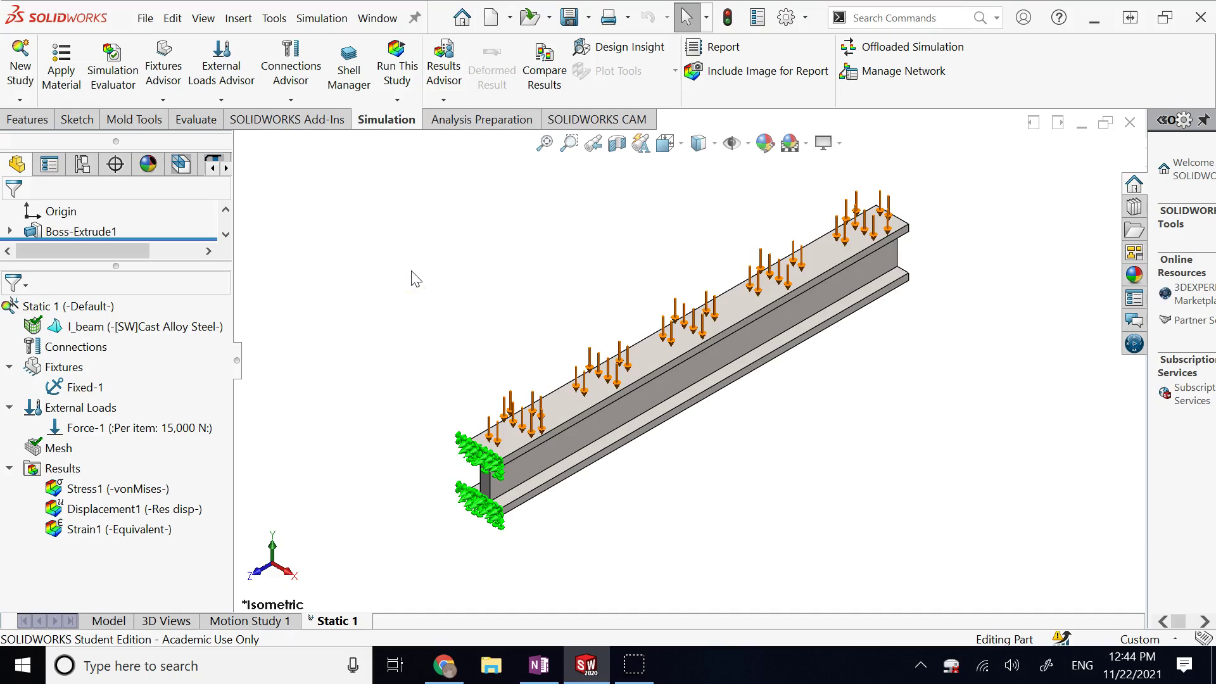
{"action": "left_click", "coordinate": [482, 473]}
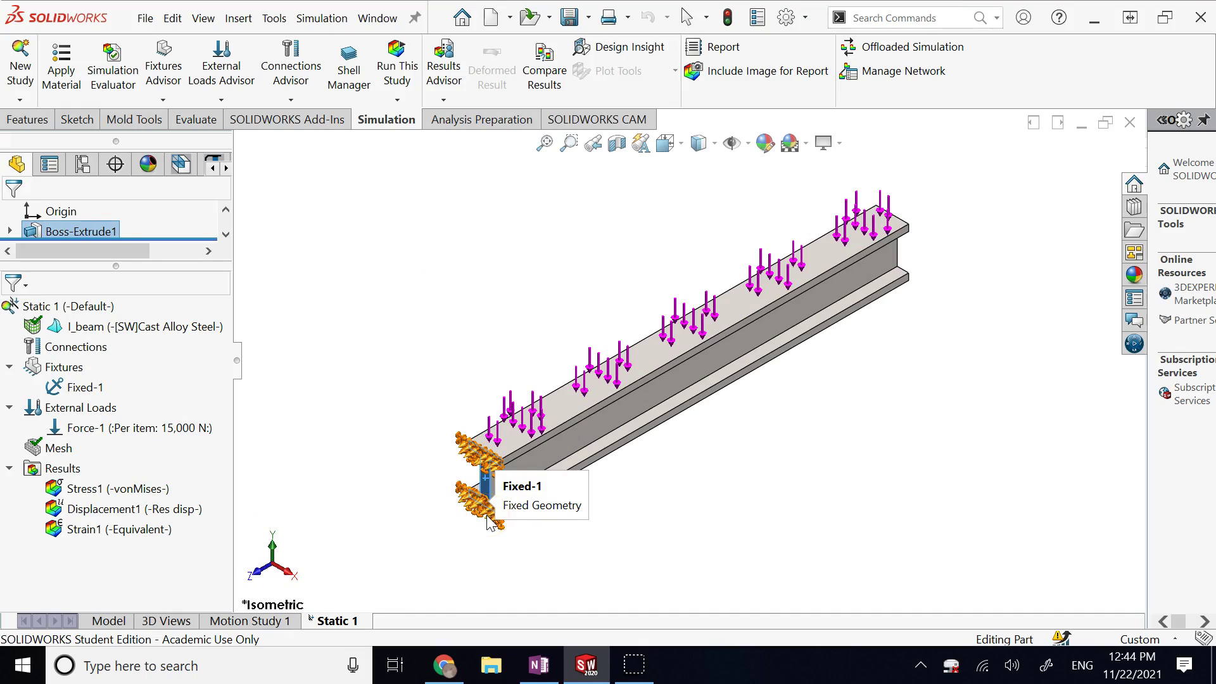
{"action": "left_click", "coordinate": [496, 492]}
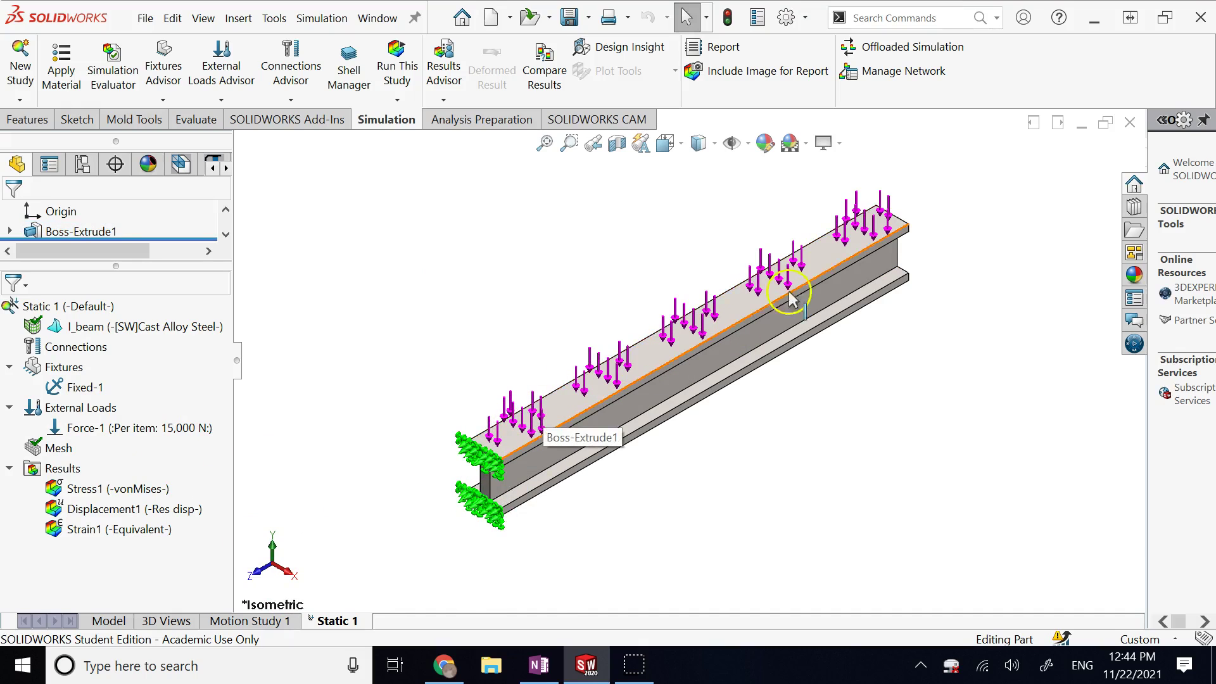
{"action": "left_click", "coordinate": [134, 425]}
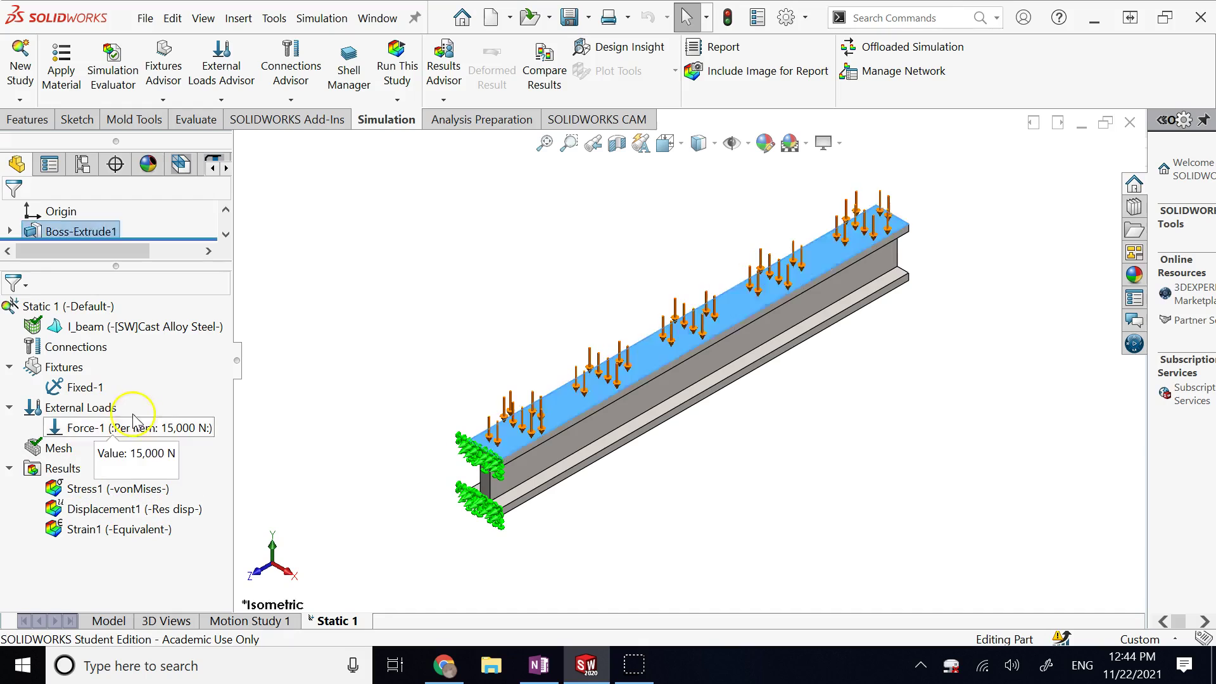
{"action": "left_click", "coordinate": [204, 410]}
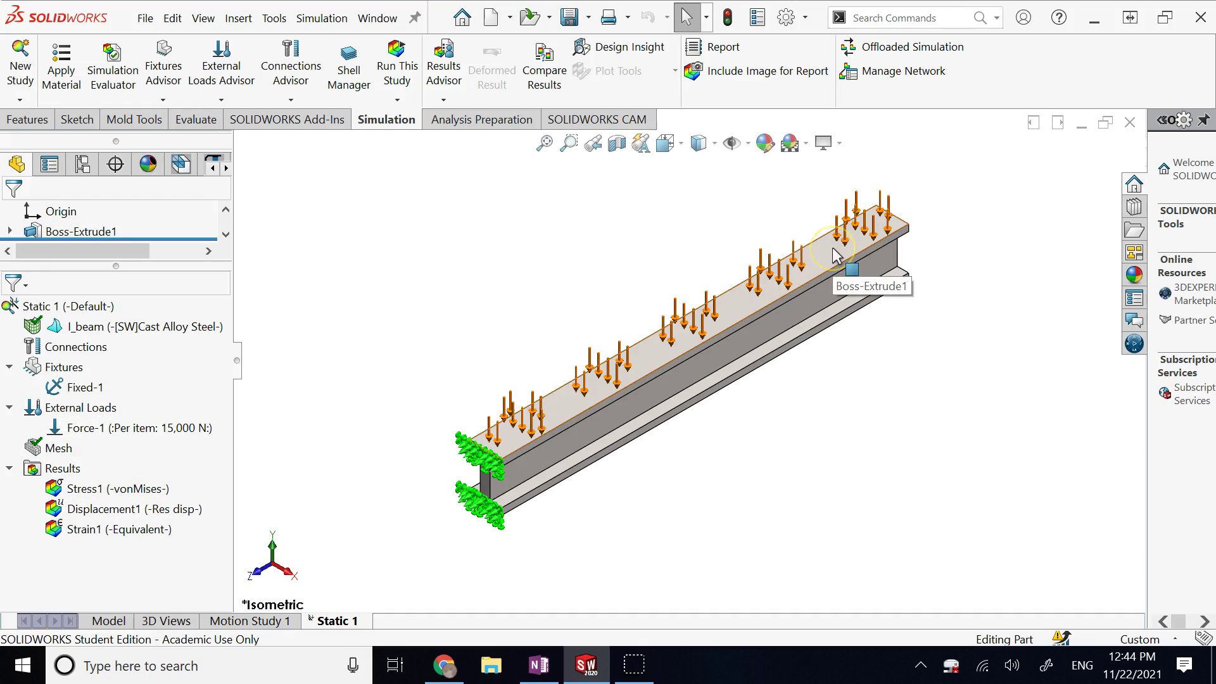
{"action": "left_click", "coordinate": [183, 429]}
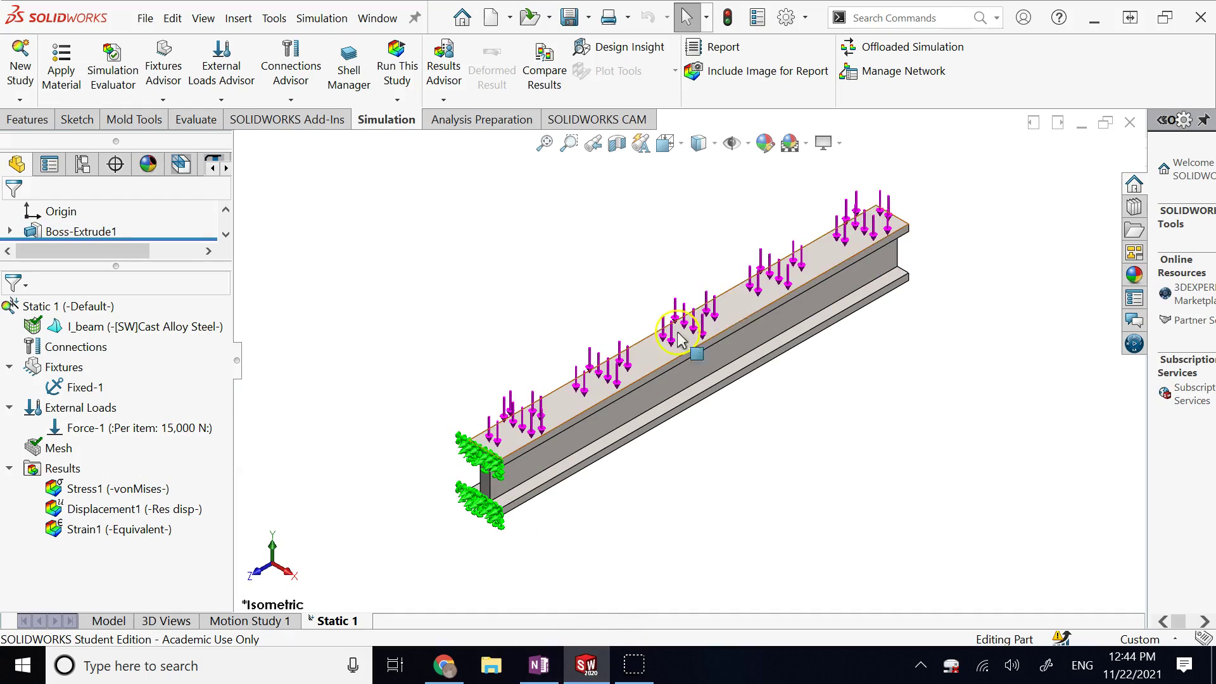
{"action": "left_click", "coordinate": [490, 293]}
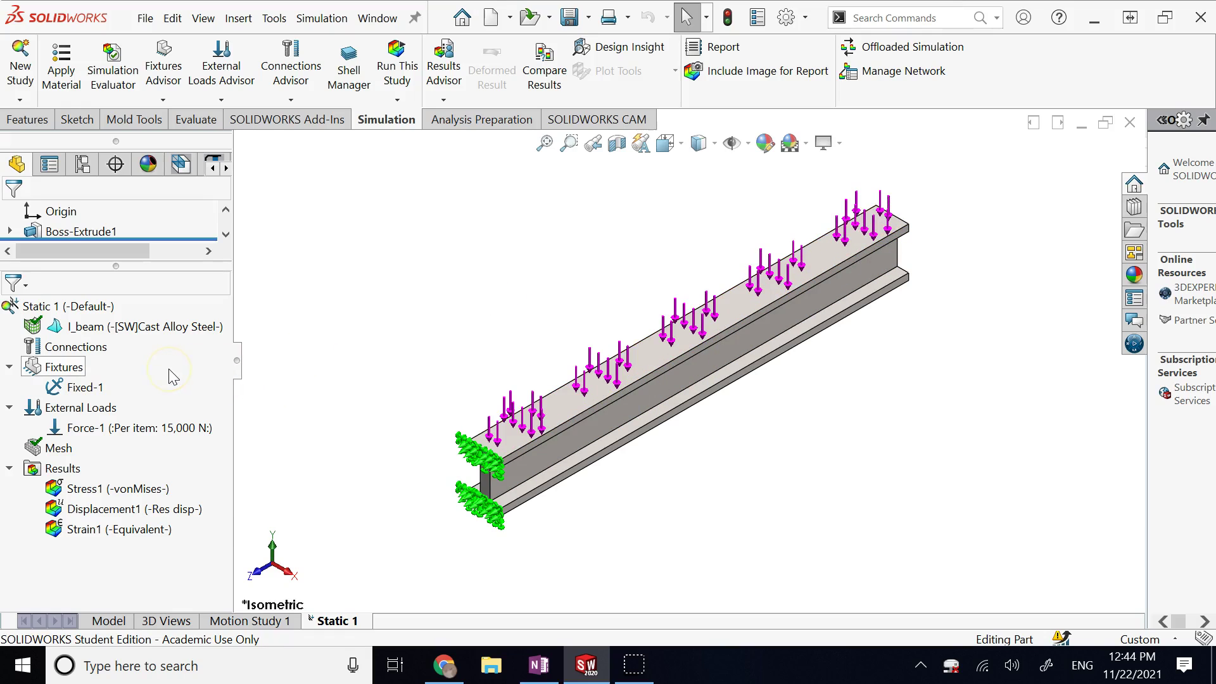
Resize the FeatureManager and study tree panes until the Results folder shows.
{"action": "left_click", "coordinate": [132, 266]}
{"action": "left_click_drag", "start_coordinate": [134, 260], "coordinate": [126, 408]}
{"action": "left_click", "coordinate": [98, 295]}
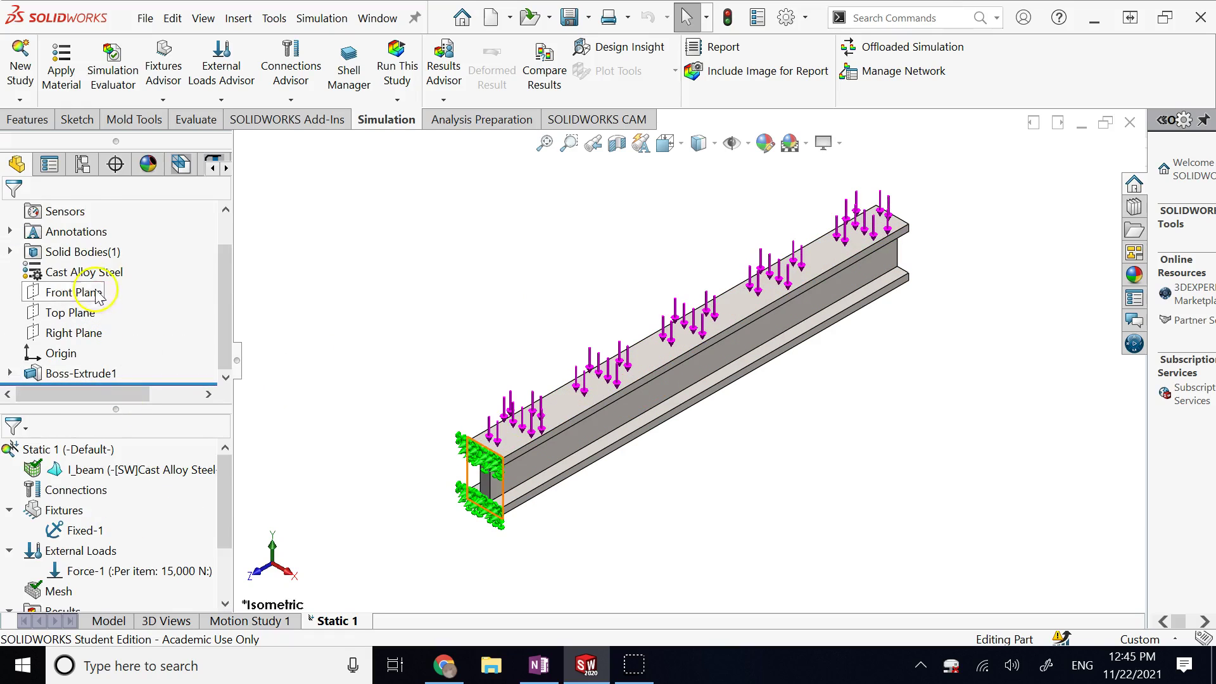
{"action": "left_click", "coordinate": [162, 405]}
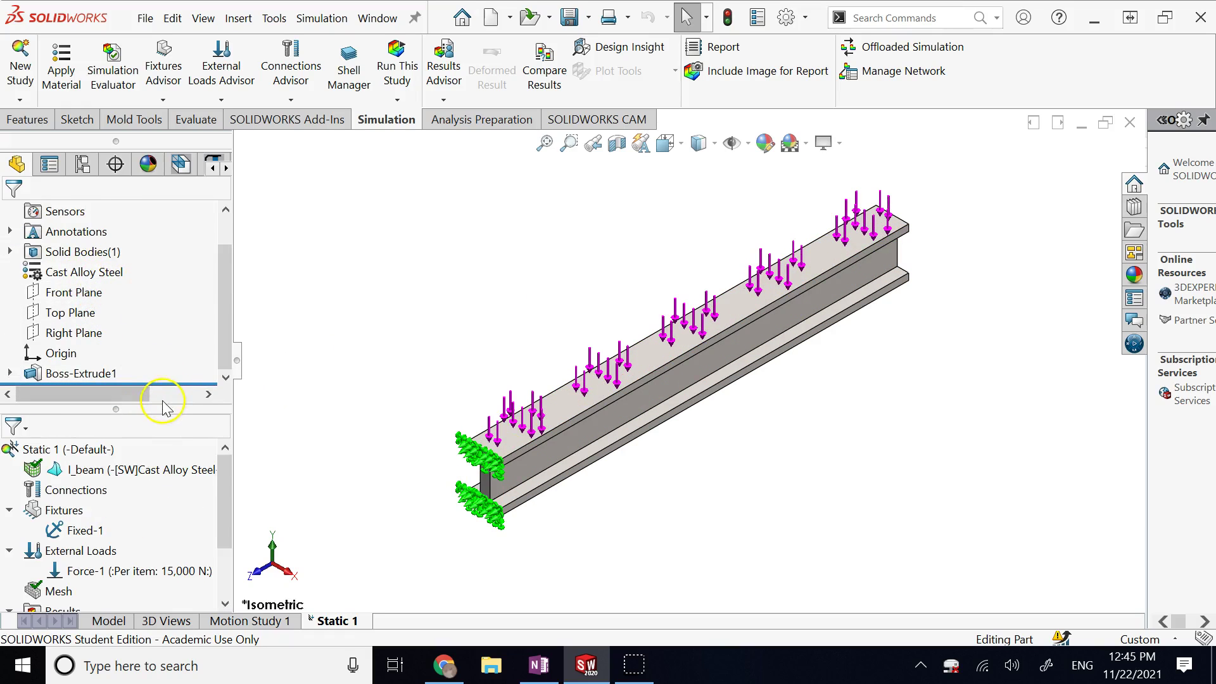
{"action": "left_click_drag", "start_coordinate": [162, 406], "coordinate": [177, 313]}
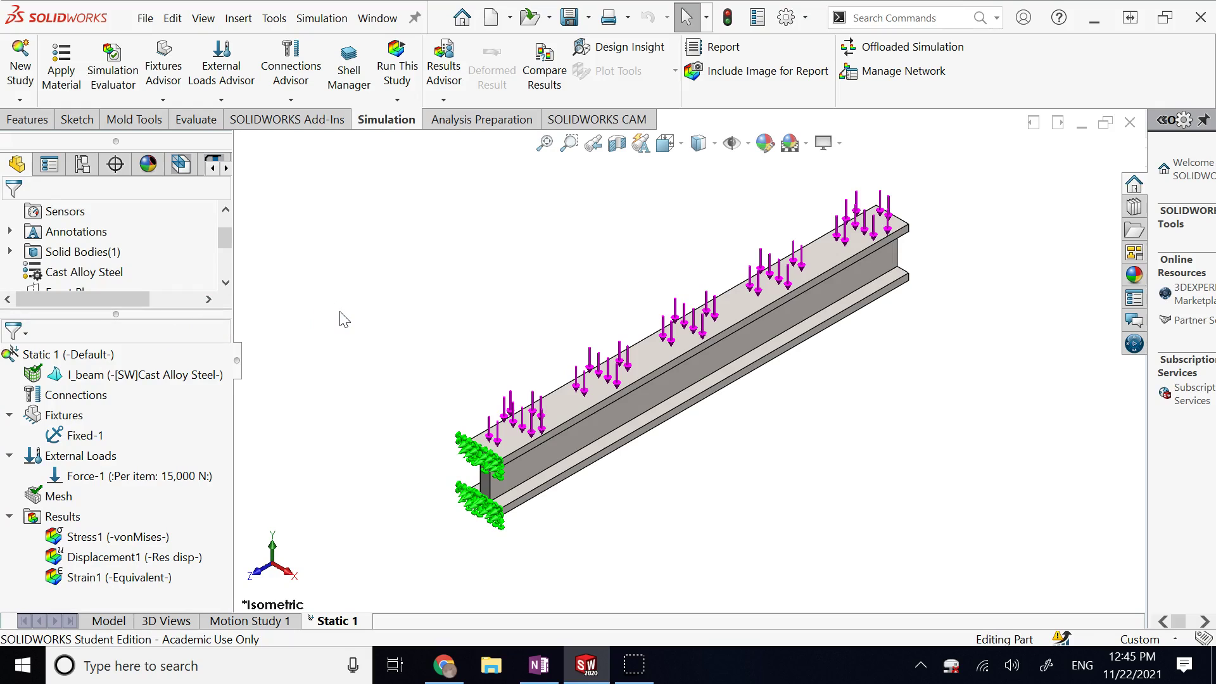
{"action": "left_click", "coordinate": [539, 666]}
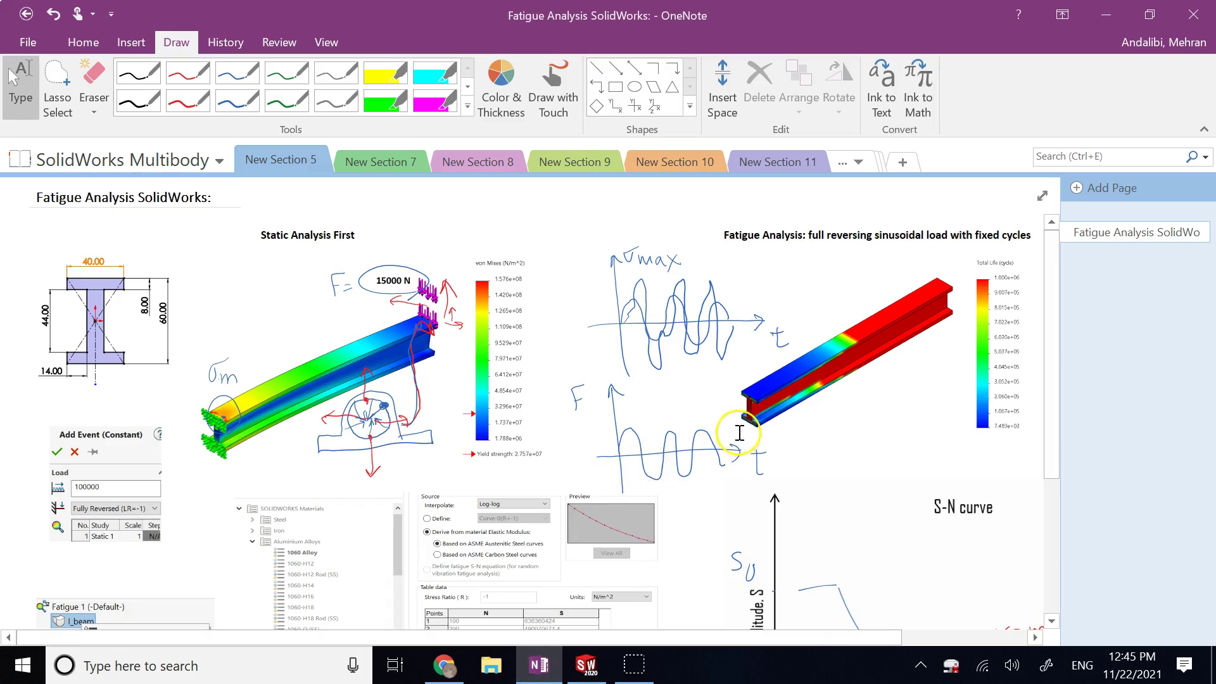
{"action": "scroll", "coordinate": [739, 433], "scroll_direction": "down", "scroll_amount": 5}
{"action": "left_click_drag", "start_coordinate": [796, 639], "coordinate": [929, 638]}
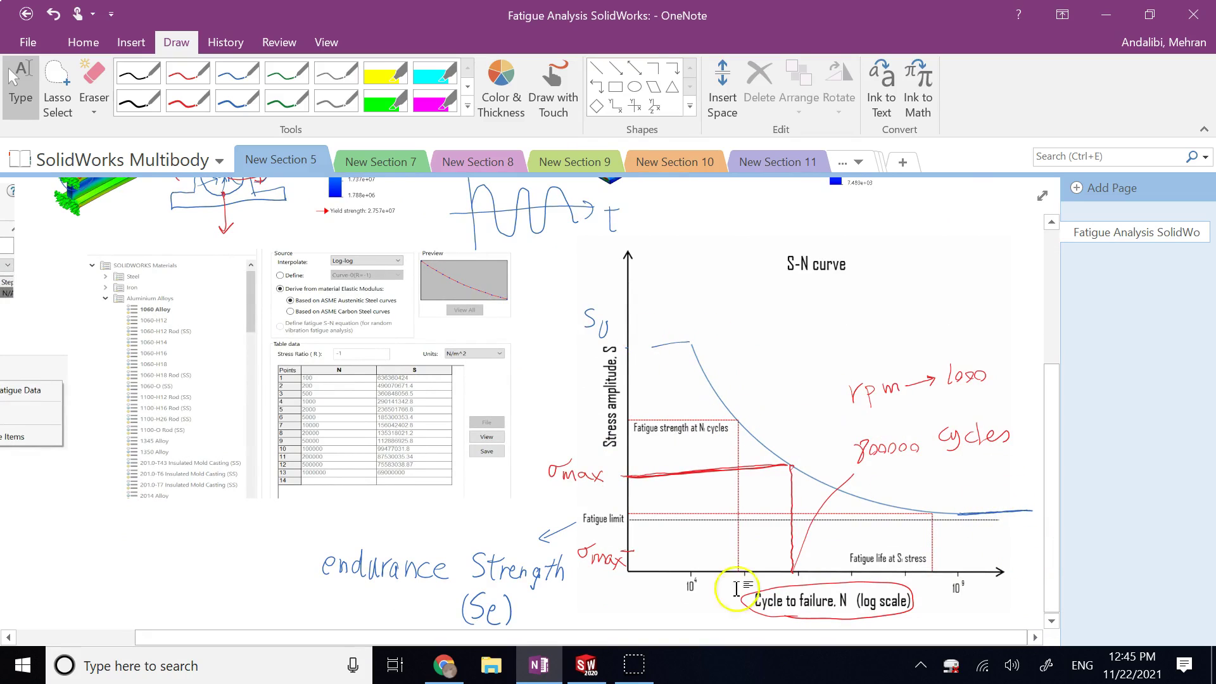
{"action": "left_click", "coordinate": [586, 665]}
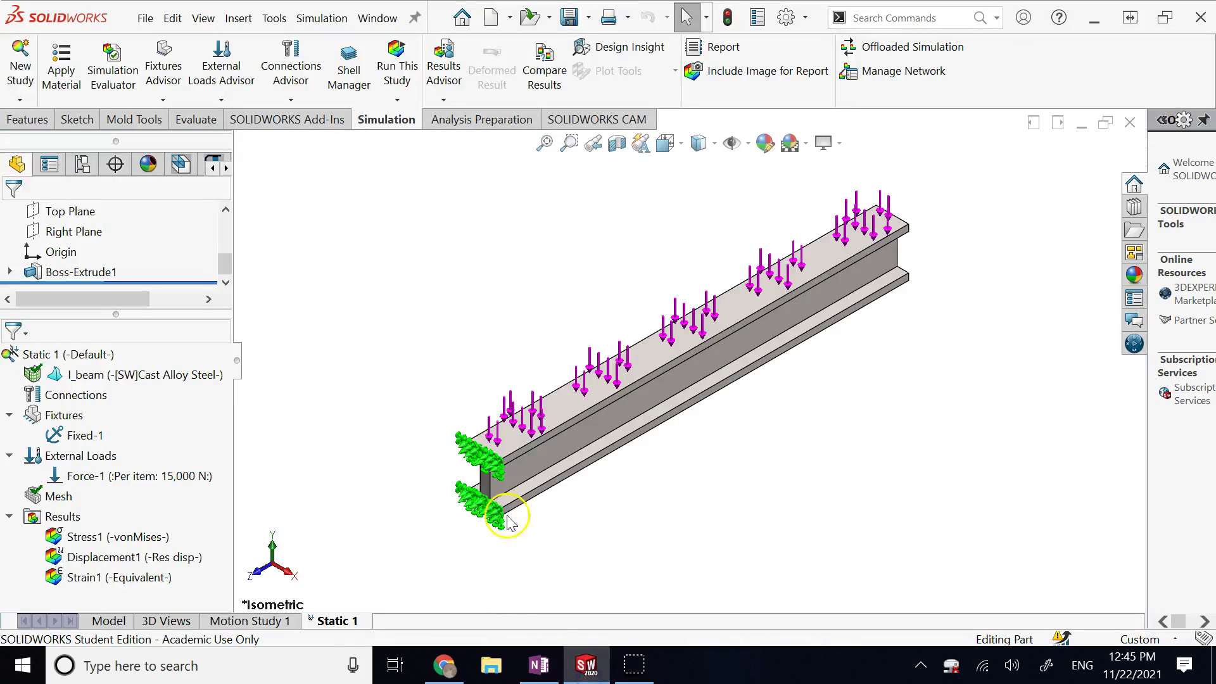
Display the Stress1 von Mises plot (max 2.419e+08 N/m^2), then switch back to OneNote.
{"action": "scroll", "coordinate": [393, 290], "scroll_direction": "down", "scroll_amount": 1}
{"action": "double_click", "coordinate": [136, 536]}
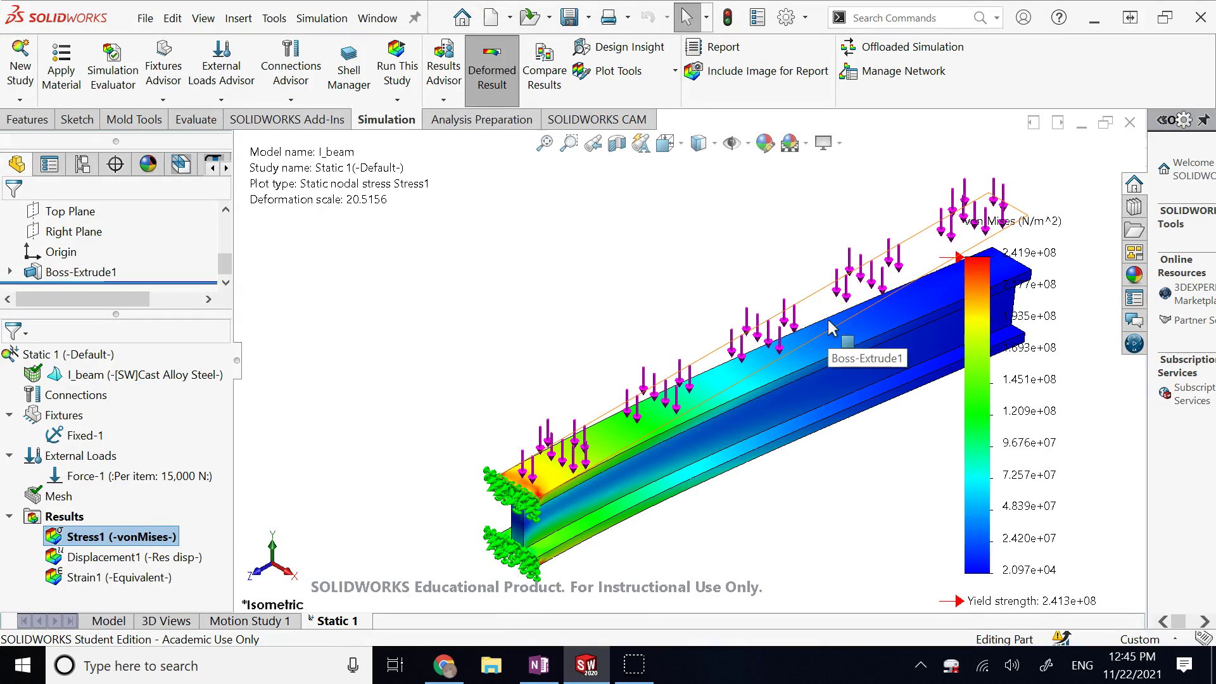
{"action": "middle_click_drag", "start_coordinate": [599, 282], "coordinate": [539, 282], "text": "ctrl"}
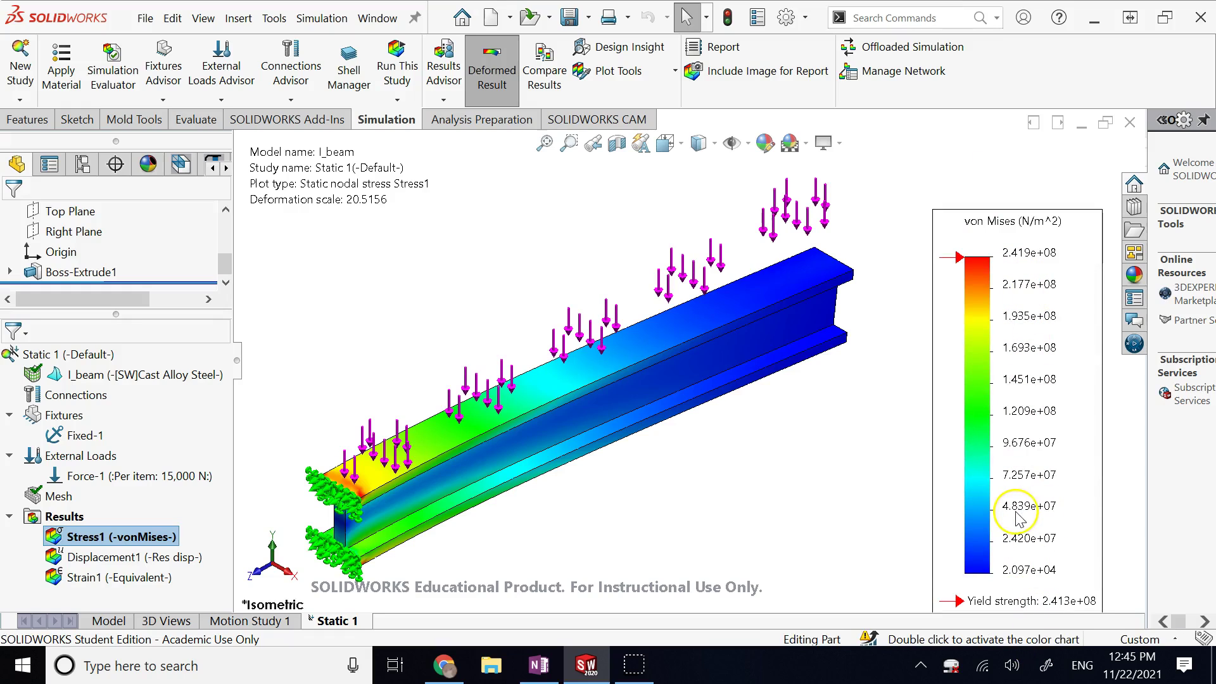
{"action": "left_click", "coordinate": [513, 240]}
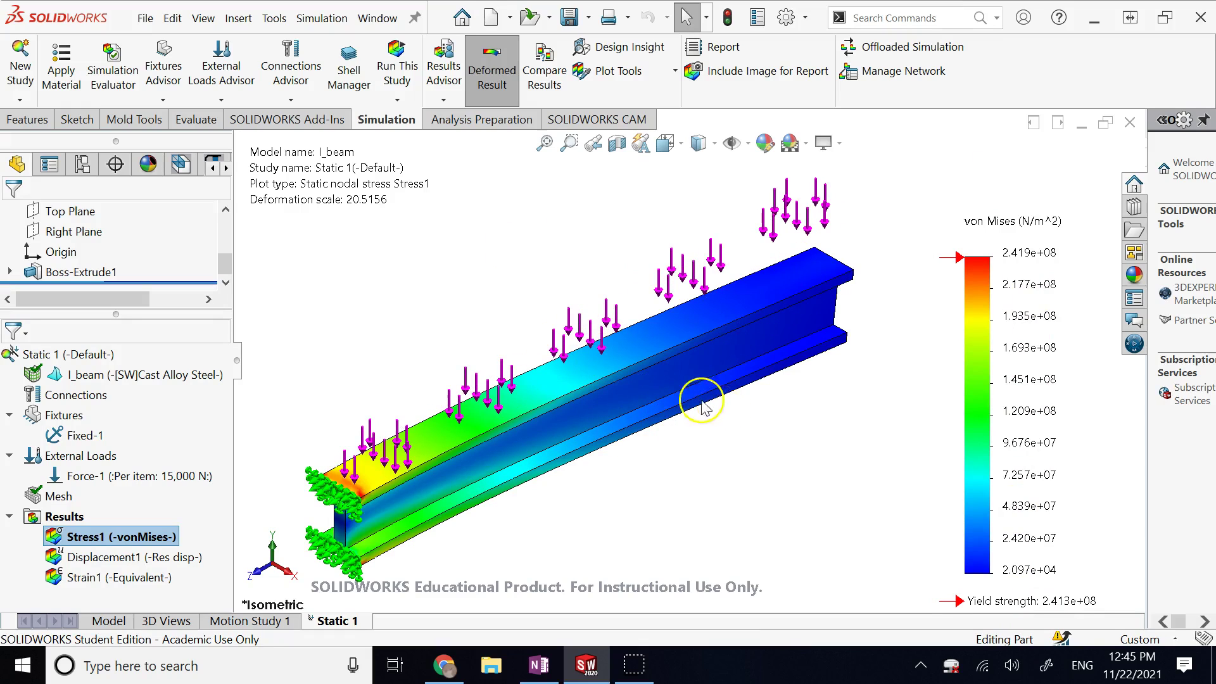
{"action": "left_click", "coordinate": [538, 662]}
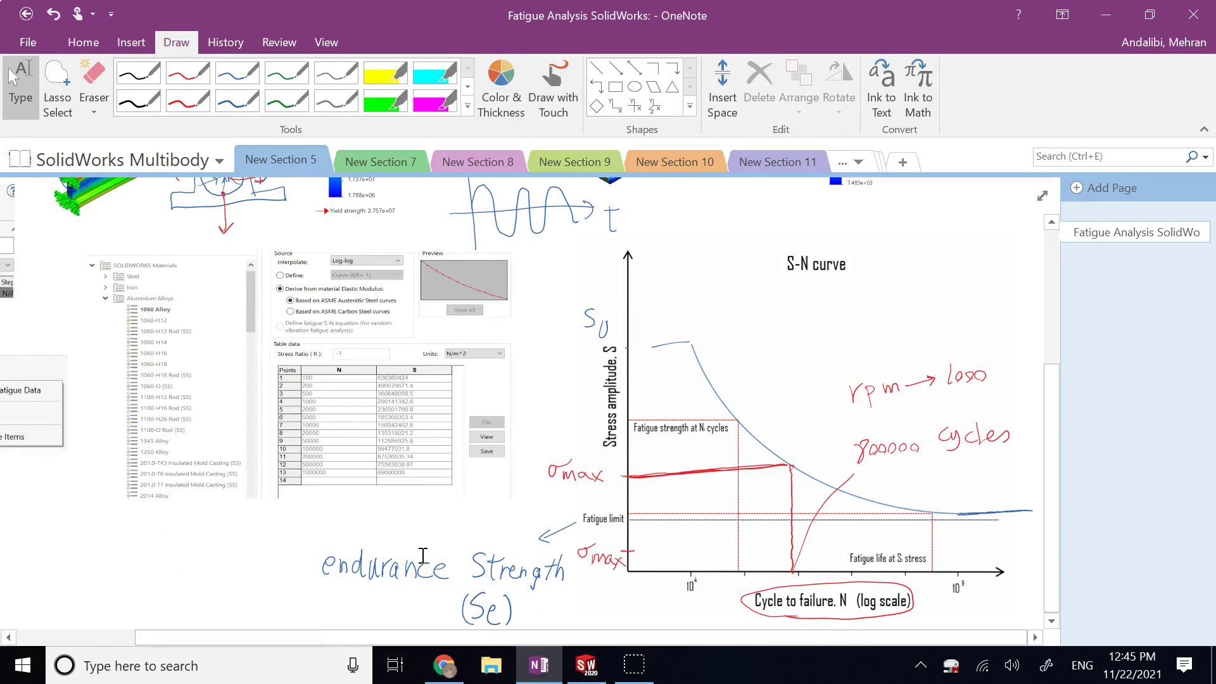
With the blue pen and Eraser, erase the old y-axis label and start rewriting it.
{"action": "left_click", "coordinate": [234, 104]}
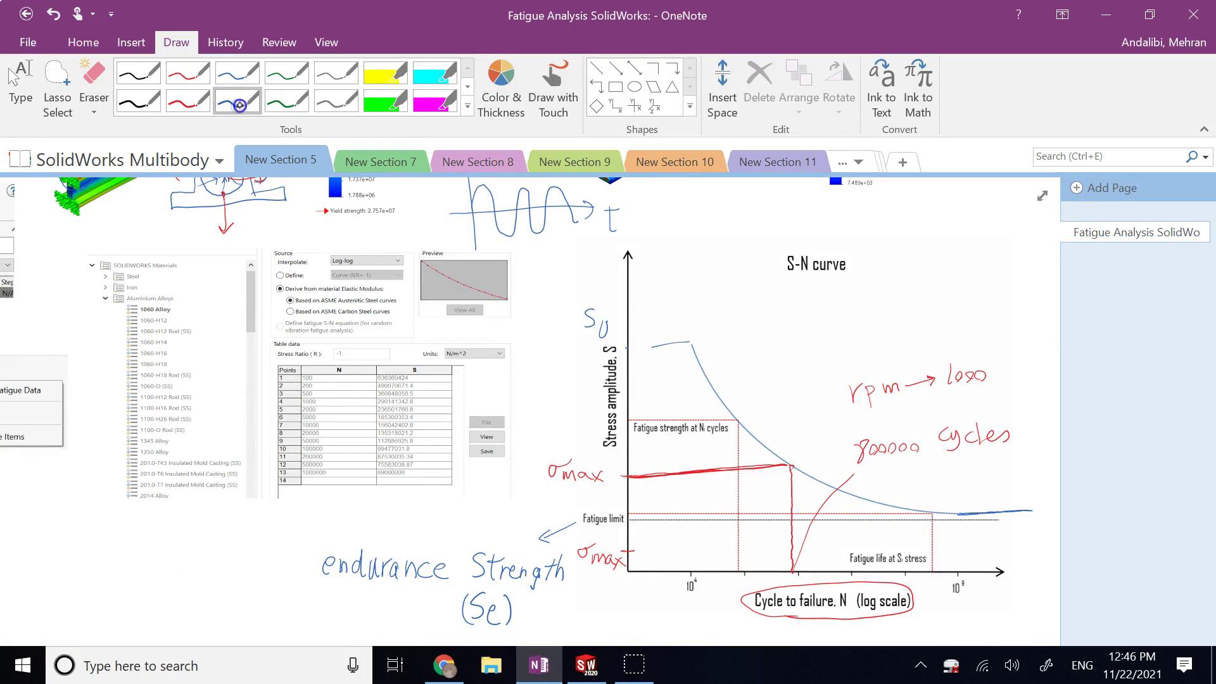
{"action": "left_click", "coordinate": [90, 76]}
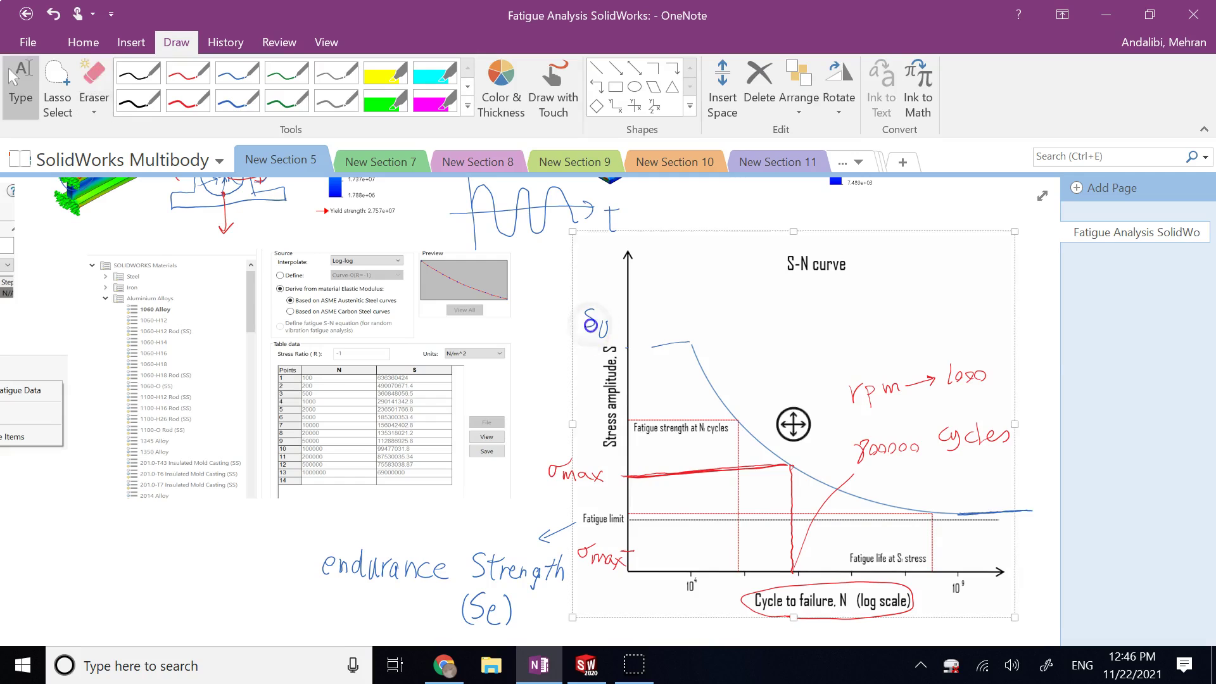
{"action": "left_click_drag", "start_coordinate": [607, 331], "coordinate": [589, 307]}
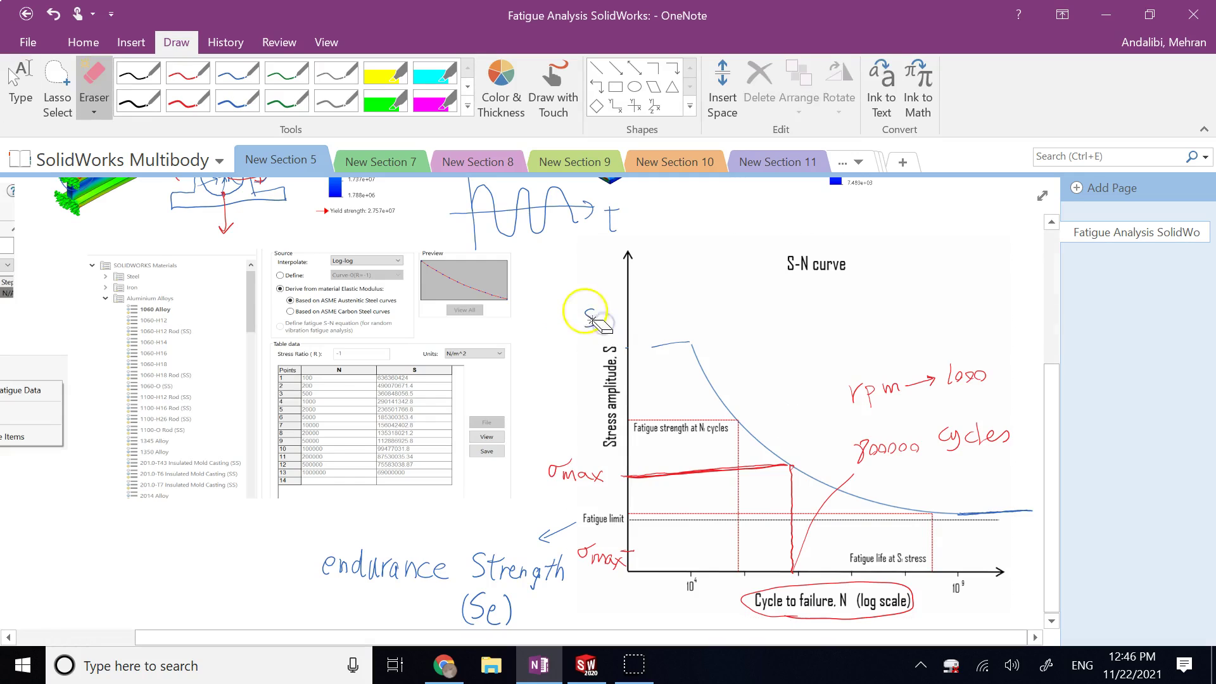
{"action": "left_click", "coordinate": [236, 102]}
{"action": "left_click_drag", "start_coordinate": [594, 315], "coordinate": [582, 330]}
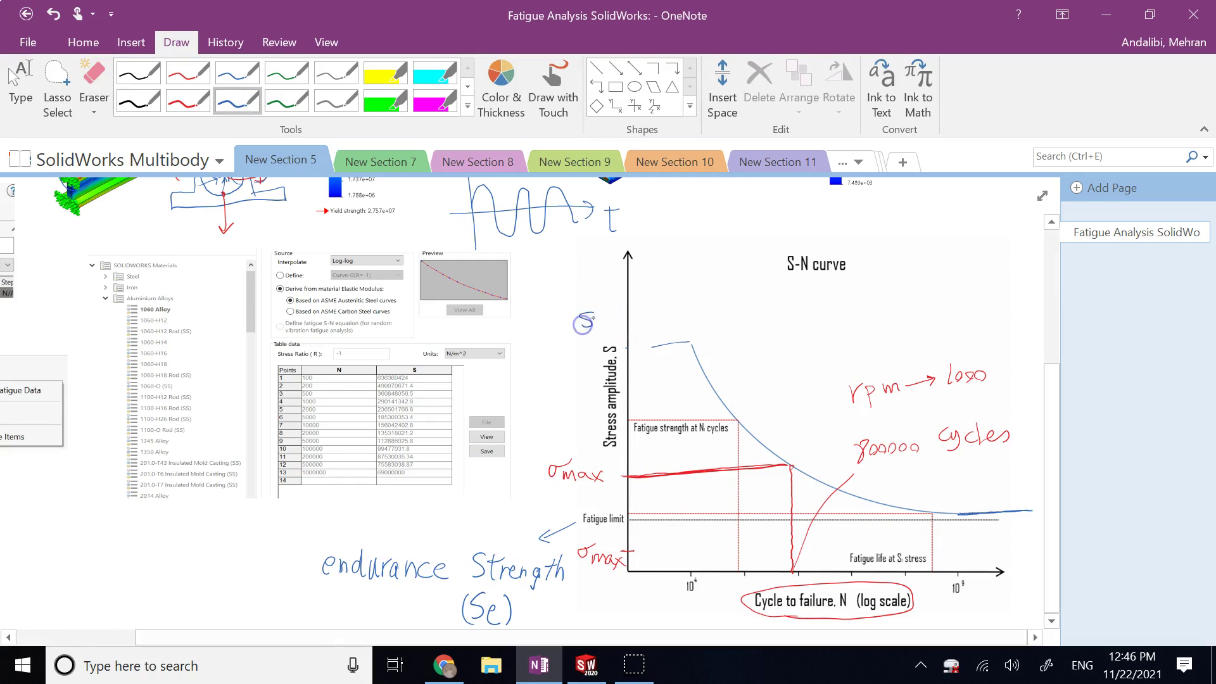
Add '< Sy' after (Se), circle σmax and (Se), write Su/Sy, and outline the curve.
{"action": "mouse_move", "coordinate": [545, 605]}
{"action": "left_mouse_down"}
{"action": "mouse_move", "coordinate": [544, 624]}
{"action": "mouse_move", "coordinate": [569, 604]}
{"action": "left_mouse_up"}
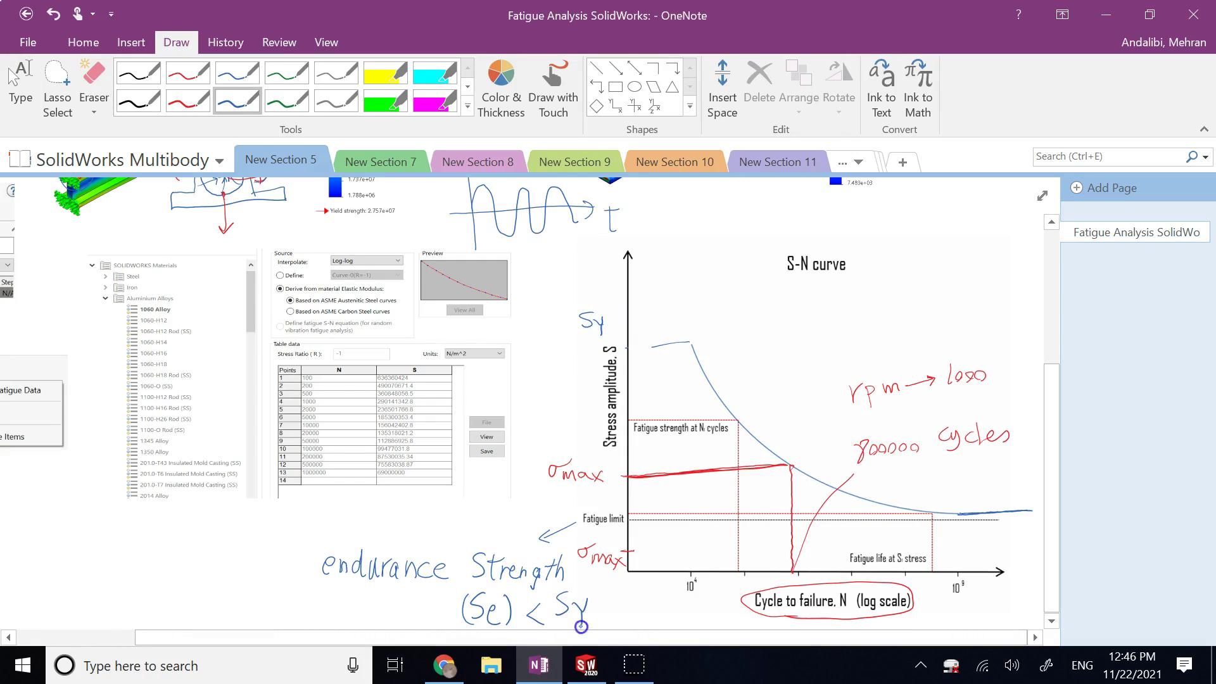
{"action": "mouse_move", "coordinate": [634, 528]}
{"action": "left_mouse_down"}
{"action": "mouse_move", "coordinate": [619, 570]}
{"action": "mouse_move", "coordinate": [597, 562]}
{"action": "mouse_move", "coordinate": [639, 561]}
{"action": "left_mouse_up"}
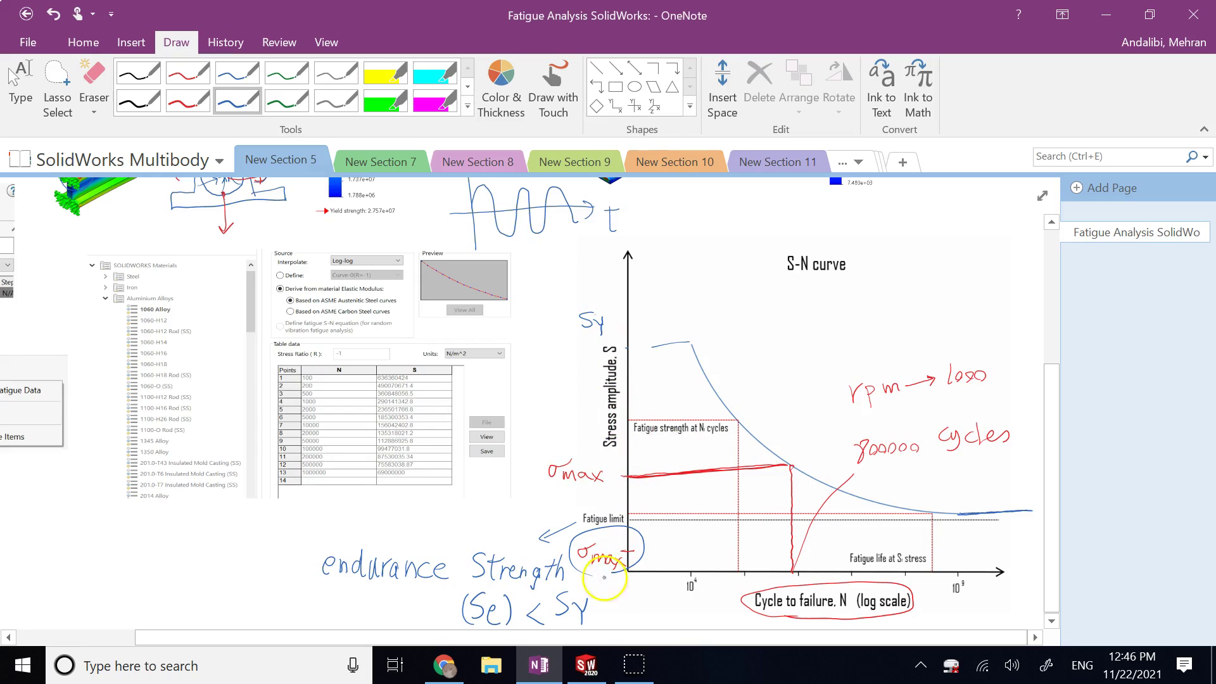
{"action": "left_click_drag", "start_coordinate": [507, 587], "coordinate": [518, 625]}
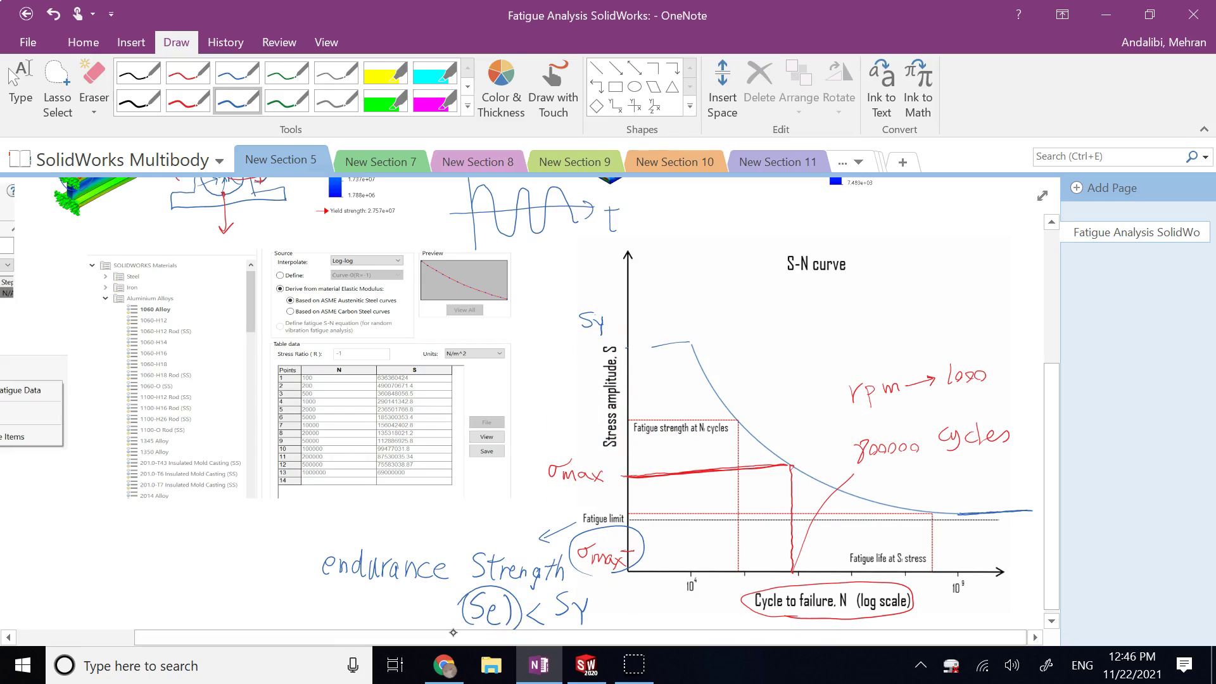
{"action": "left_click_drag", "start_coordinate": [544, 302], "coordinate": [538, 322]}
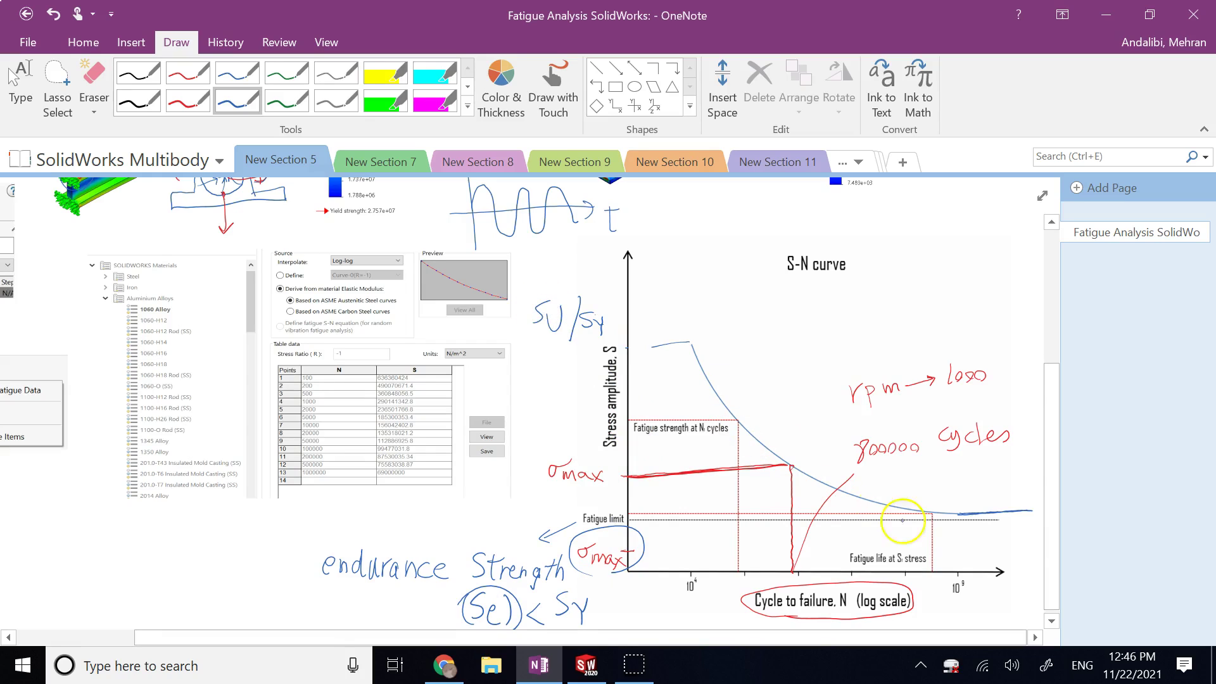
{"action": "mouse_move", "coordinate": [931, 519]}
{"action": "left_mouse_down"}
{"action": "mouse_move", "coordinate": [700, 434]}
{"action": "mouse_move", "coordinate": [874, 404]}
{"action": "left_mouse_up"}
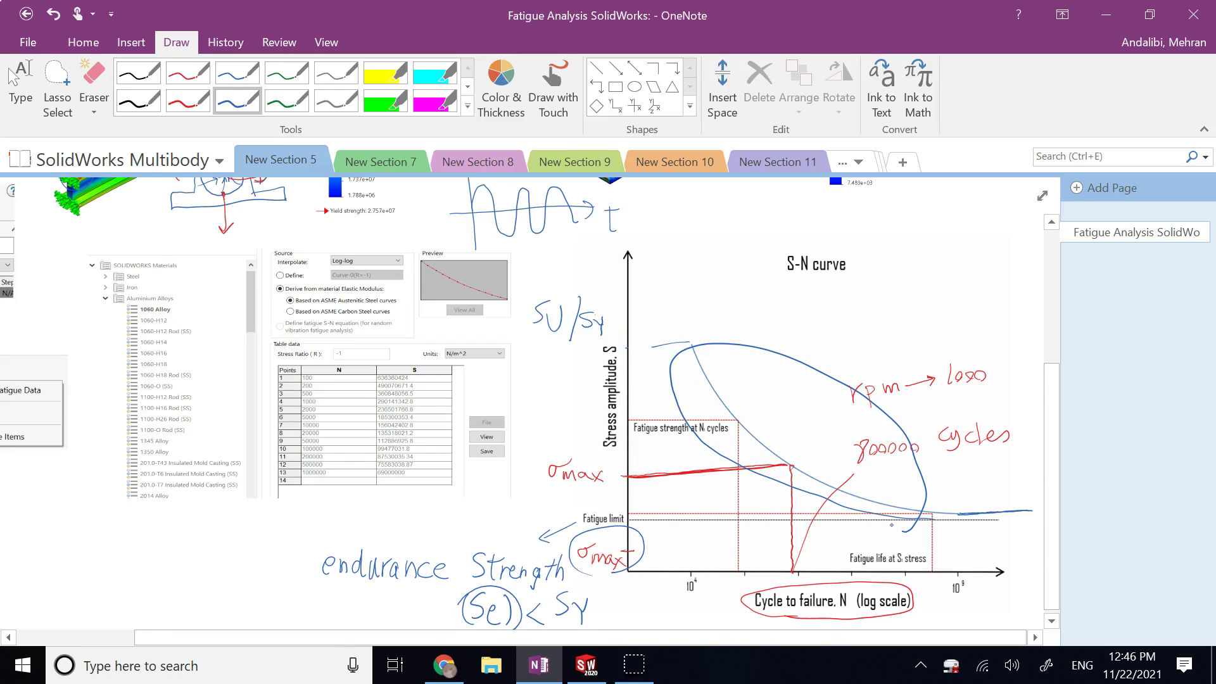
{"action": "key", "text": "Escape"}
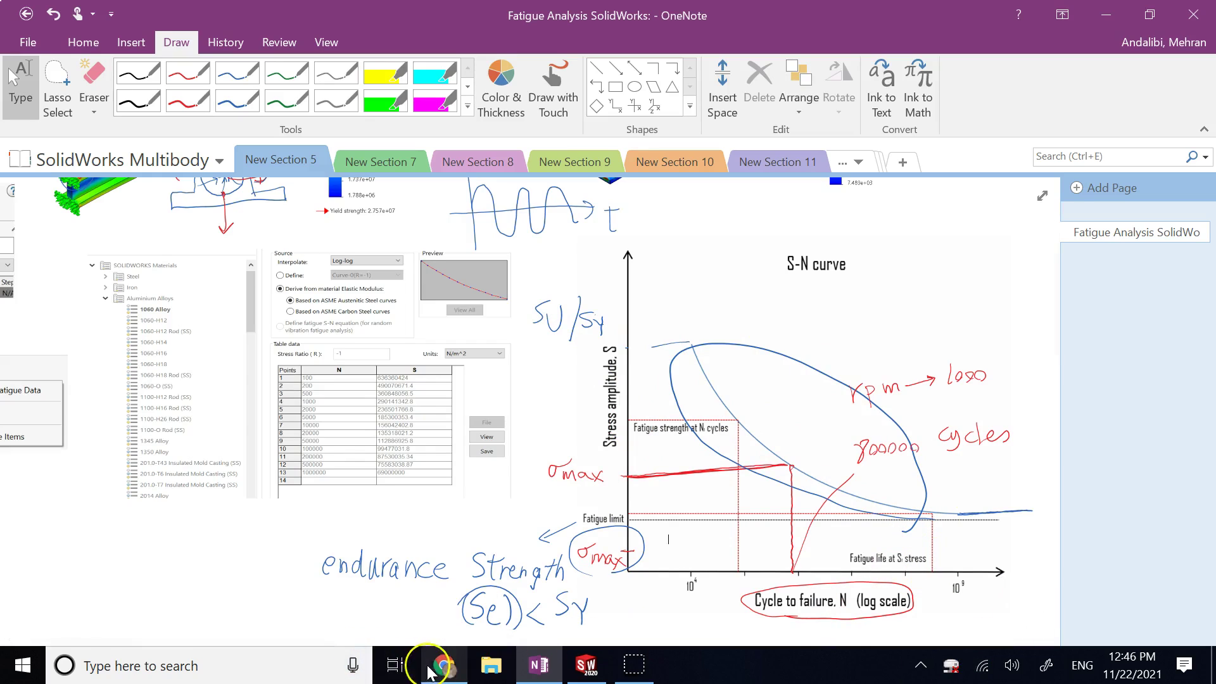
Create the Fatigue 1 study using 'Constant amplitude events with defined cycles'.
{"action": "left_click", "coordinate": [585, 666]}
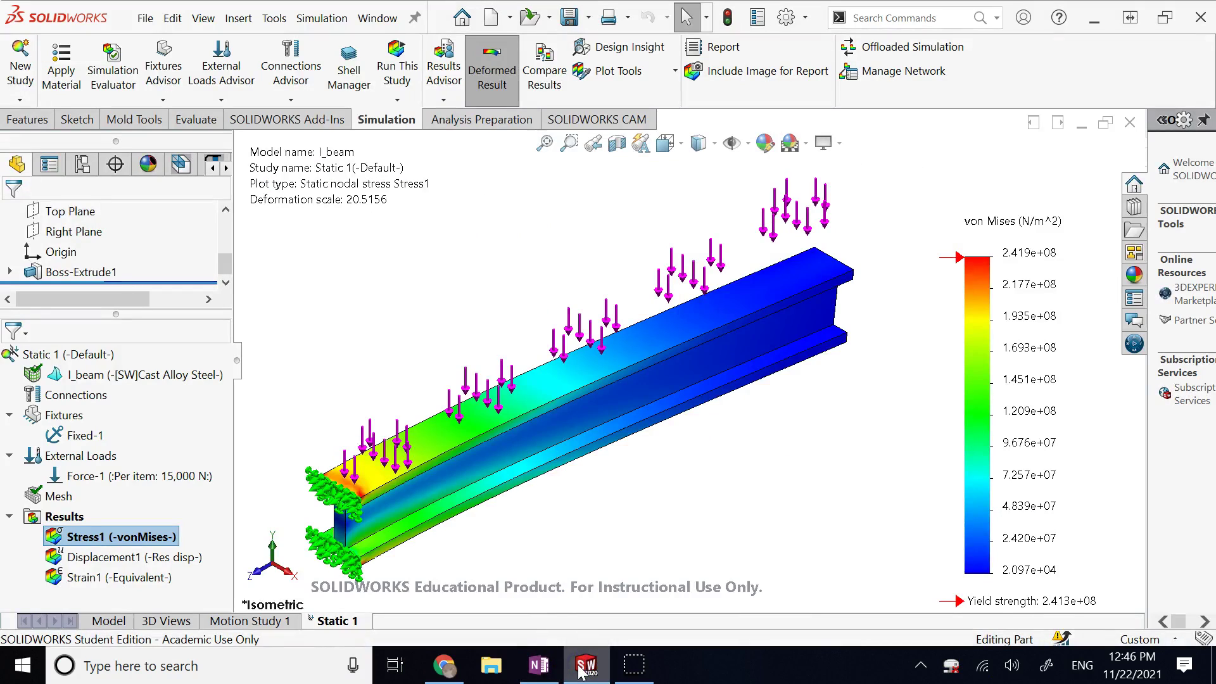
{"action": "key", "text": "z"}
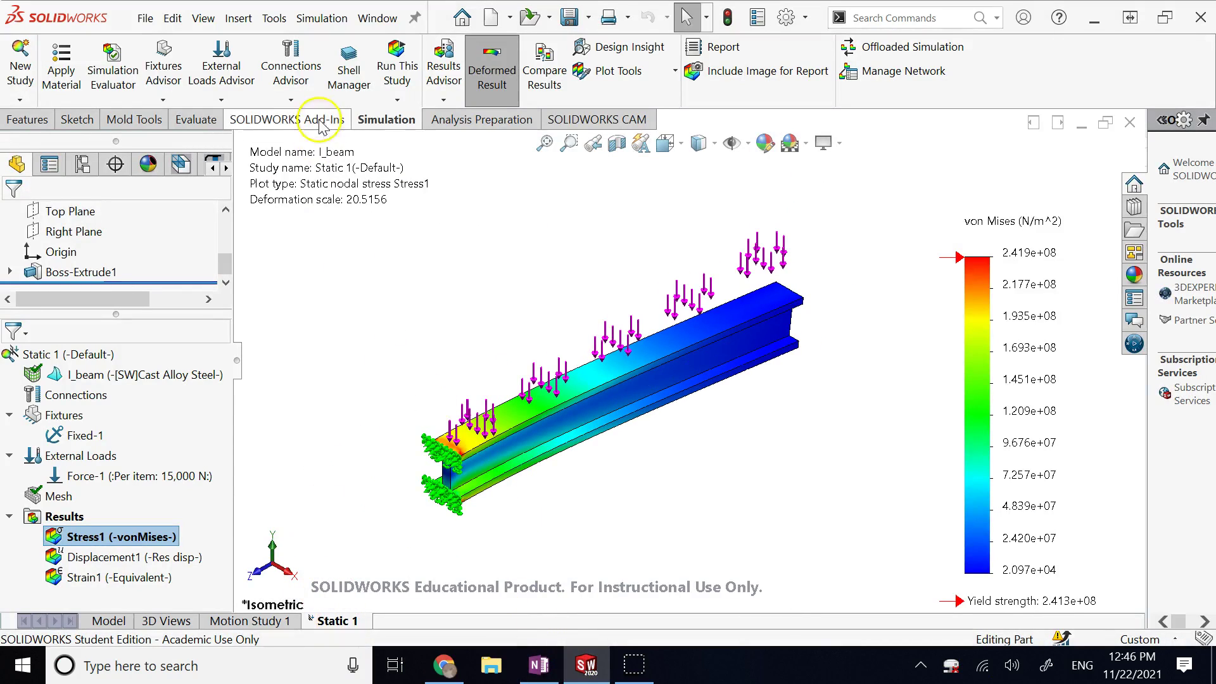
{"action": "left_click", "coordinate": [24, 51]}
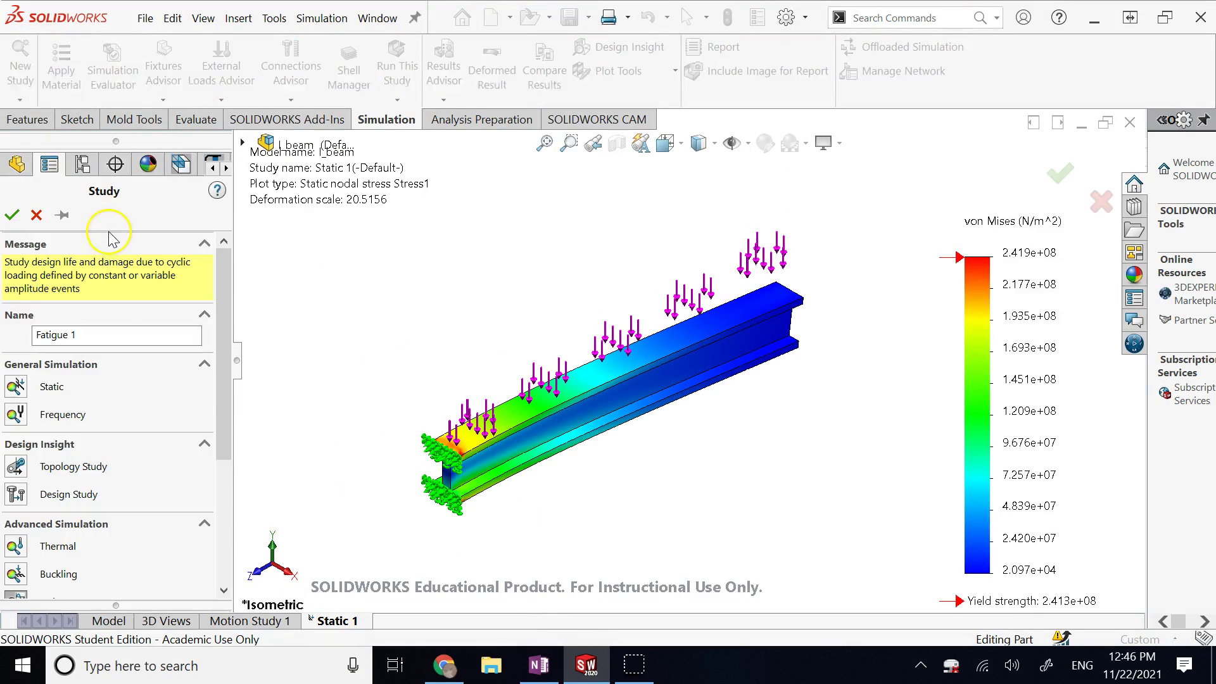
{"action": "scroll", "coordinate": [105, 468], "scroll_direction": "down", "scroll_amount": 3}
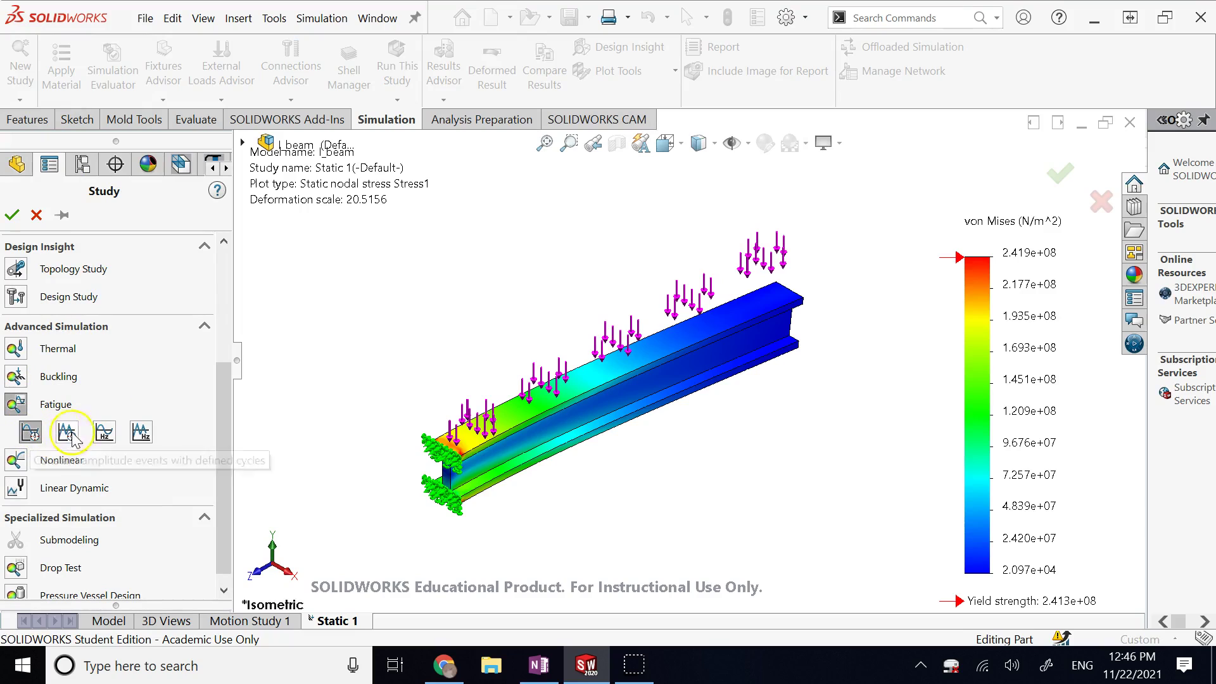
{"action": "left_click", "coordinate": [30, 435]}
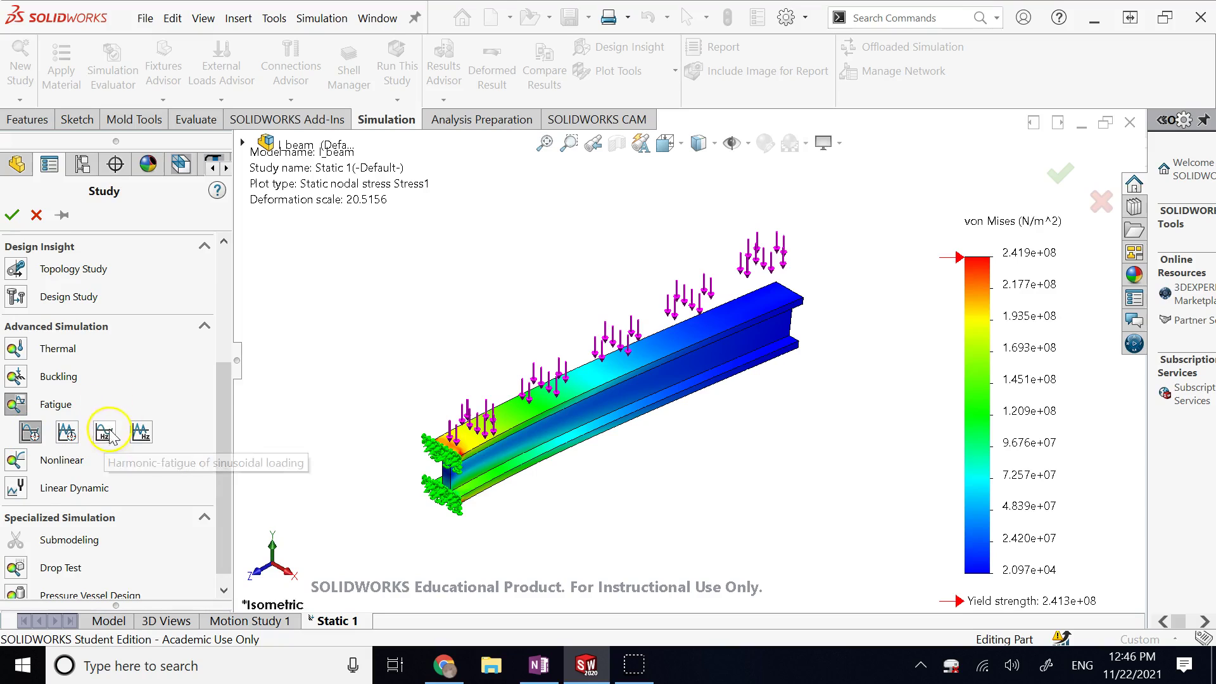
{"action": "left_click", "coordinate": [110, 404]}
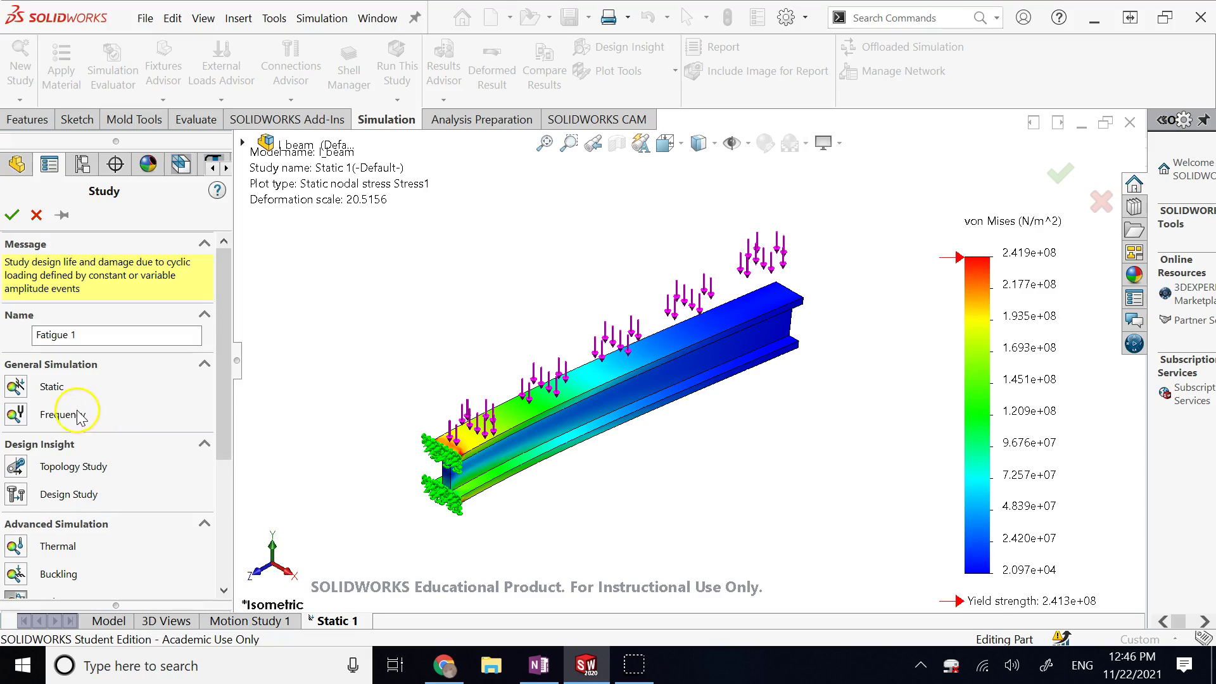
{"action": "scroll", "coordinate": [188, 484], "scroll_direction": "down", "scroll_amount": 3}
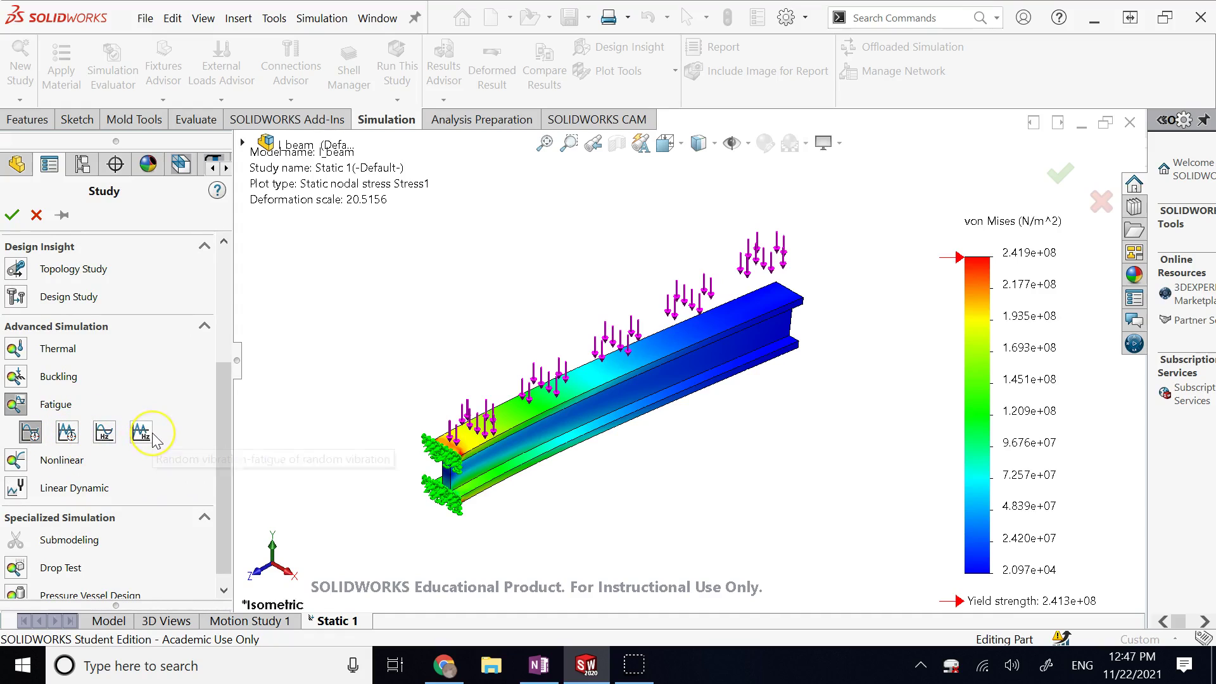
{"action": "left_click", "coordinate": [30, 433]}
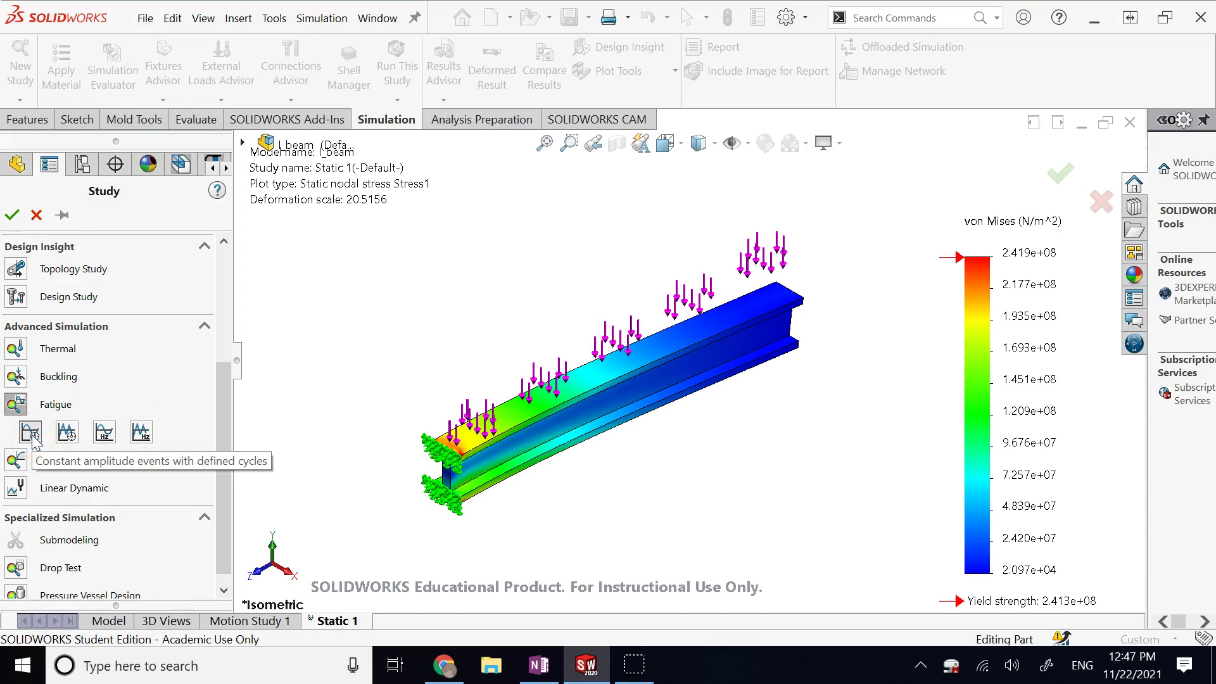
{"action": "left_click", "coordinate": [12, 214]}
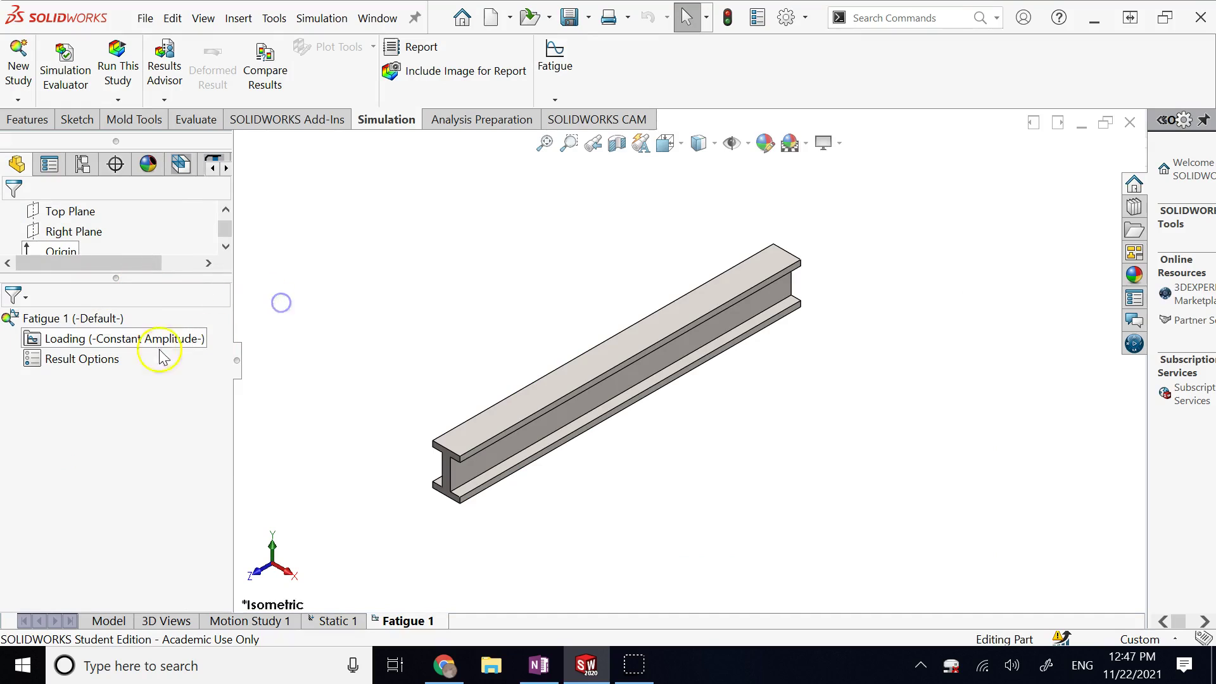
Add Event-1 under Loading: Fully Reversed, 500000 cycles, based on Static 1.
{"action": "left_click", "coordinate": [63, 342]}
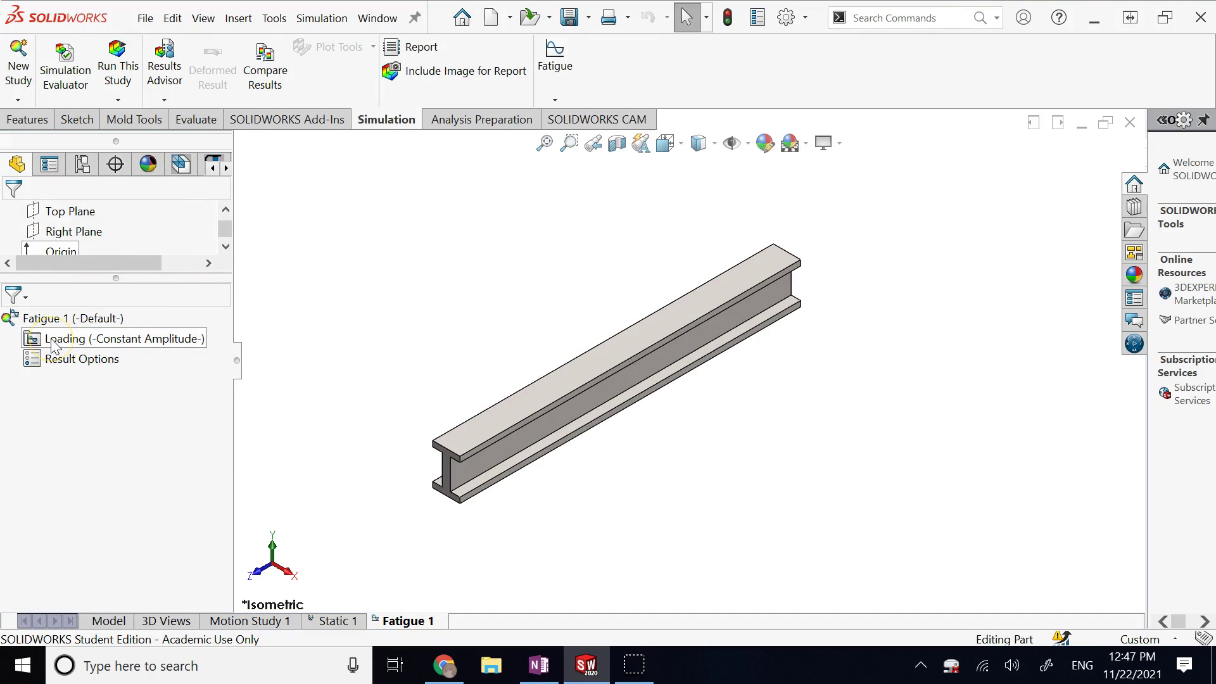
{"action": "right_click", "coordinate": [53, 344]}
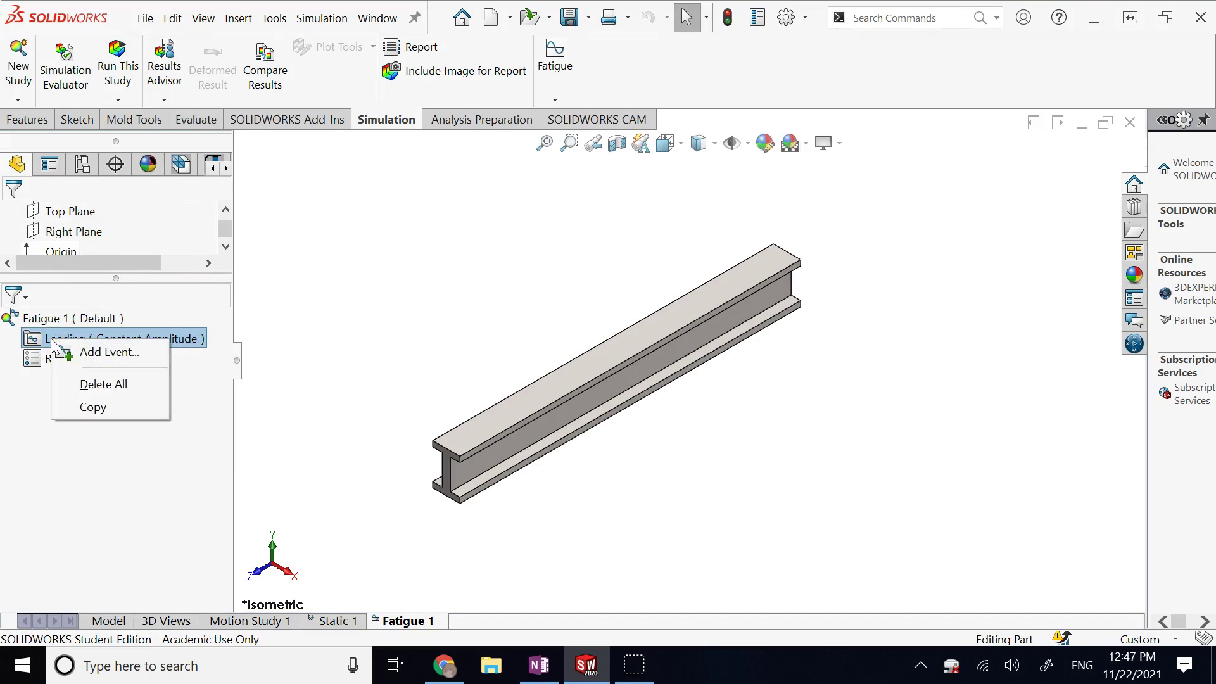
{"action": "left_click", "coordinate": [94, 358]}
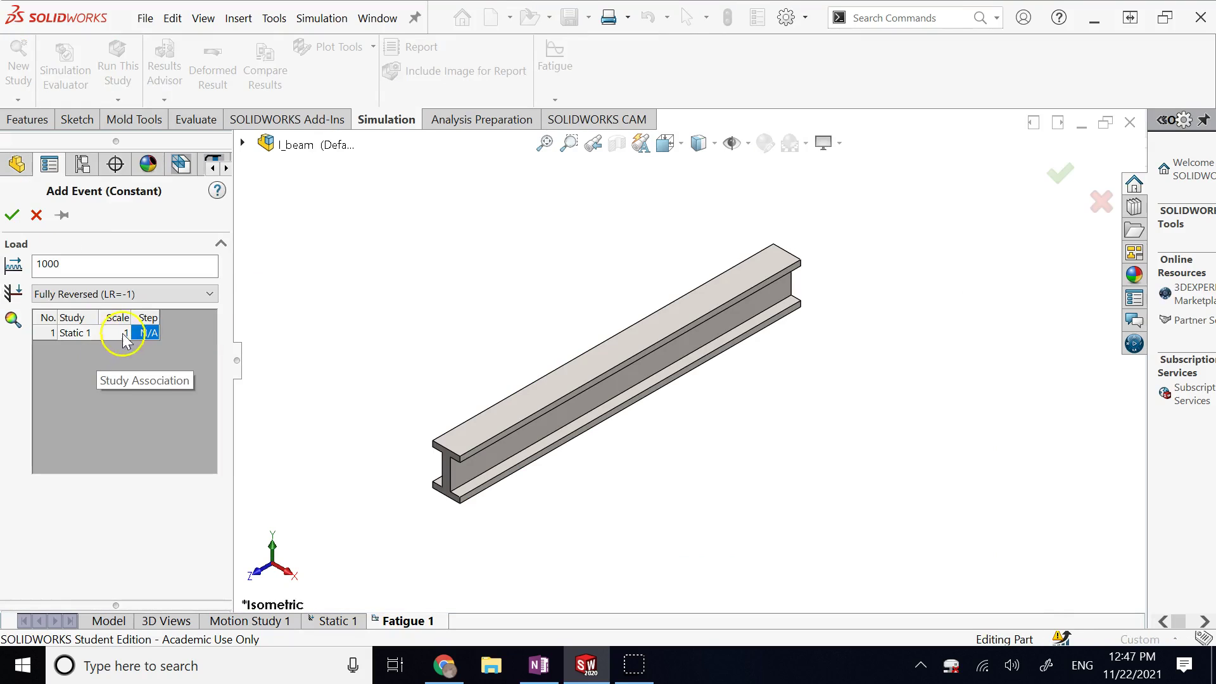
{"action": "left_click", "coordinate": [114, 294]}
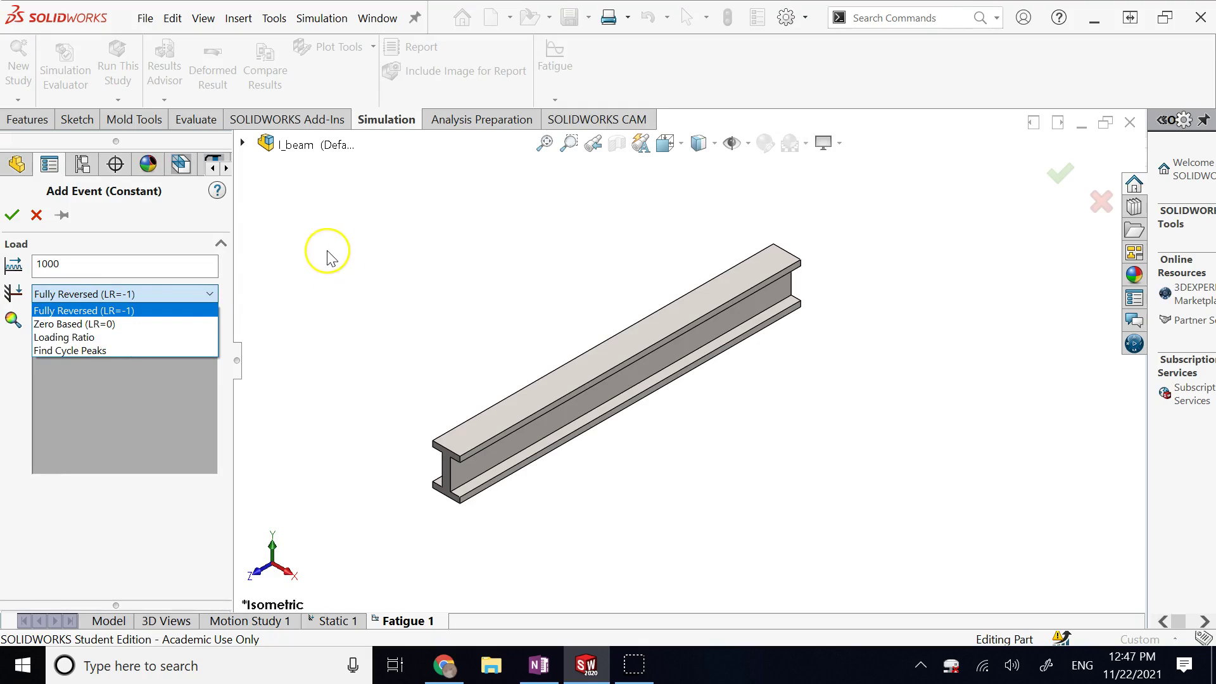
{"action": "left_click", "coordinate": [100, 311]}
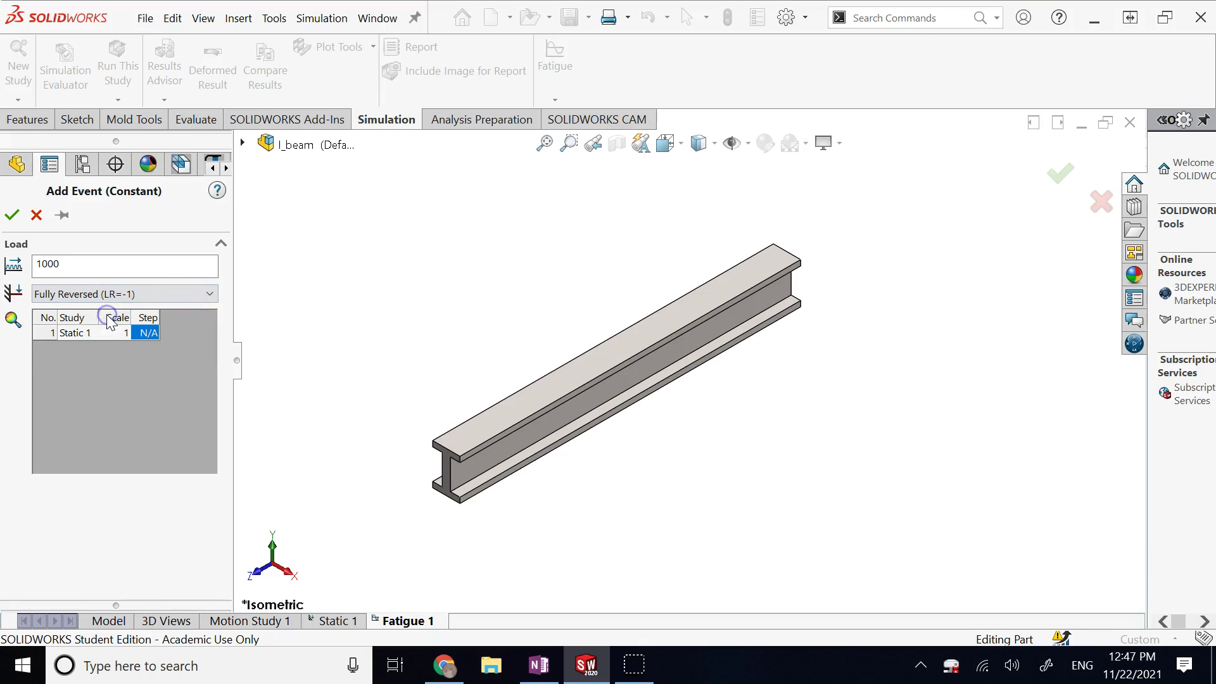
{"action": "left_click", "coordinate": [114, 295]}
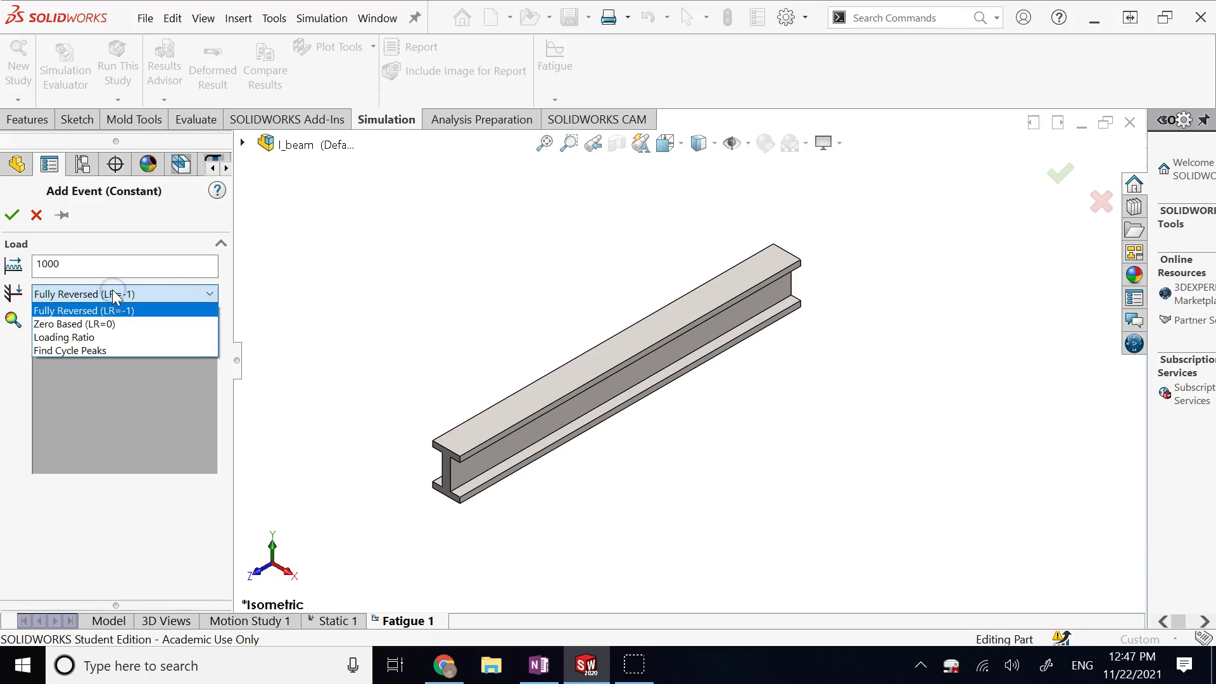
{"action": "left_click", "coordinate": [115, 295]}
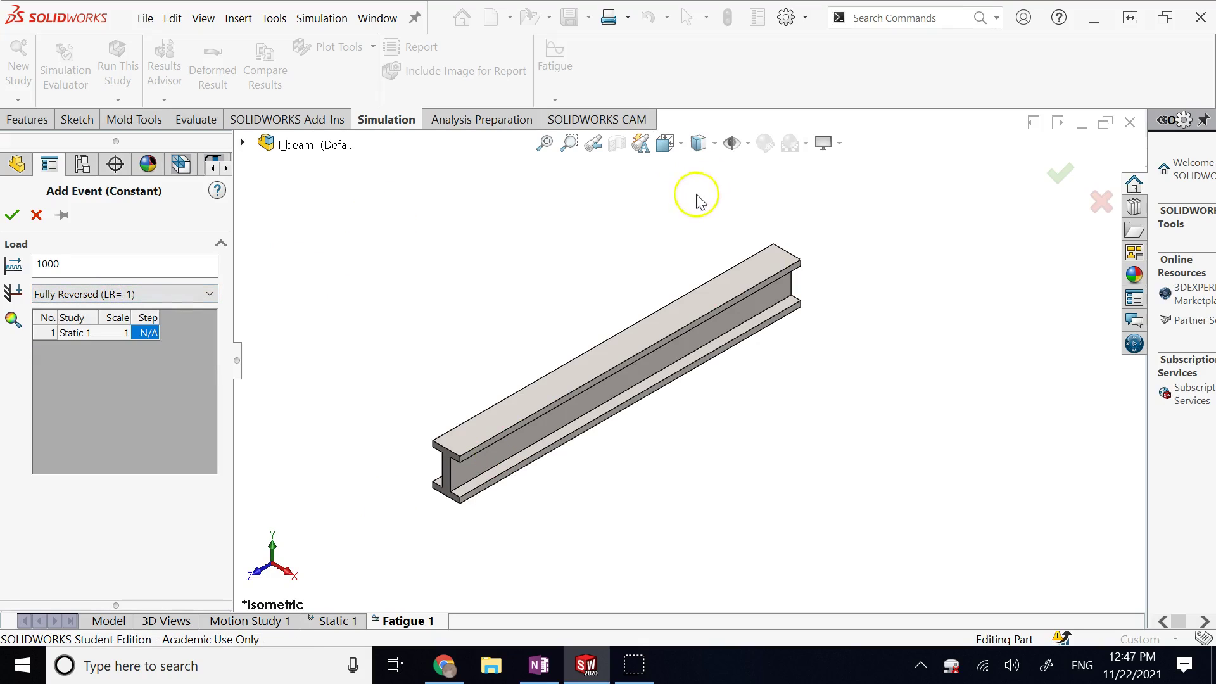
{"action": "left_click", "coordinate": [101, 267]}
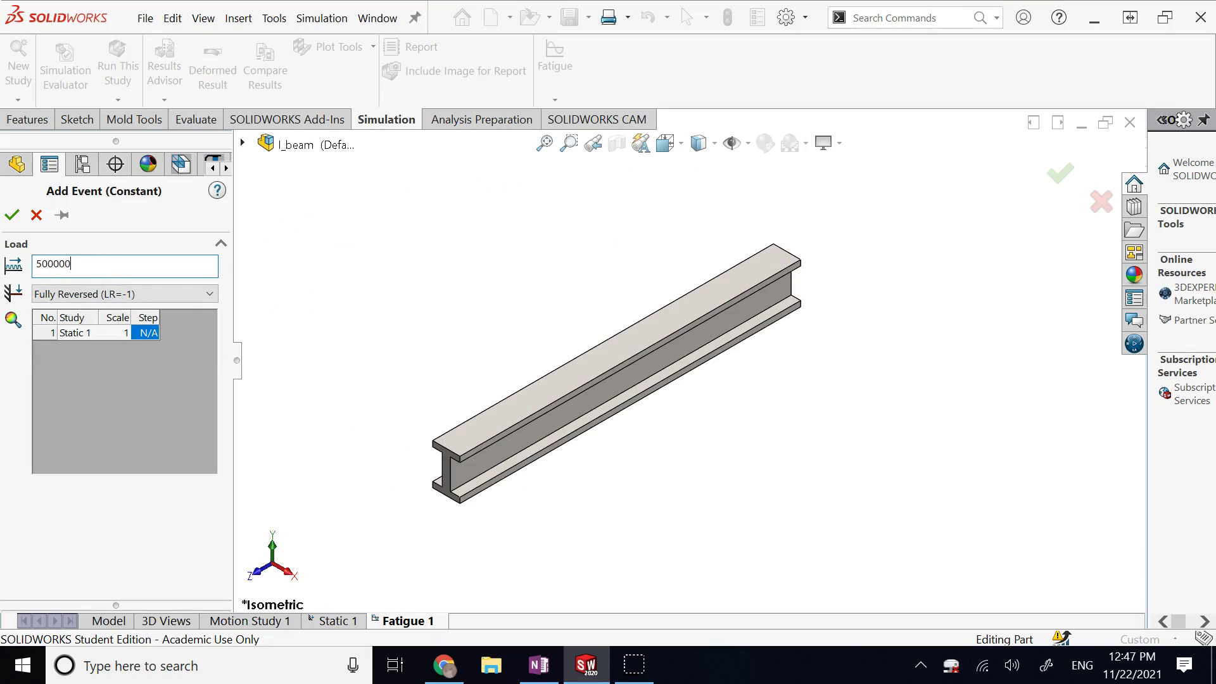
{"action": "left_click", "coordinate": [11, 215]}
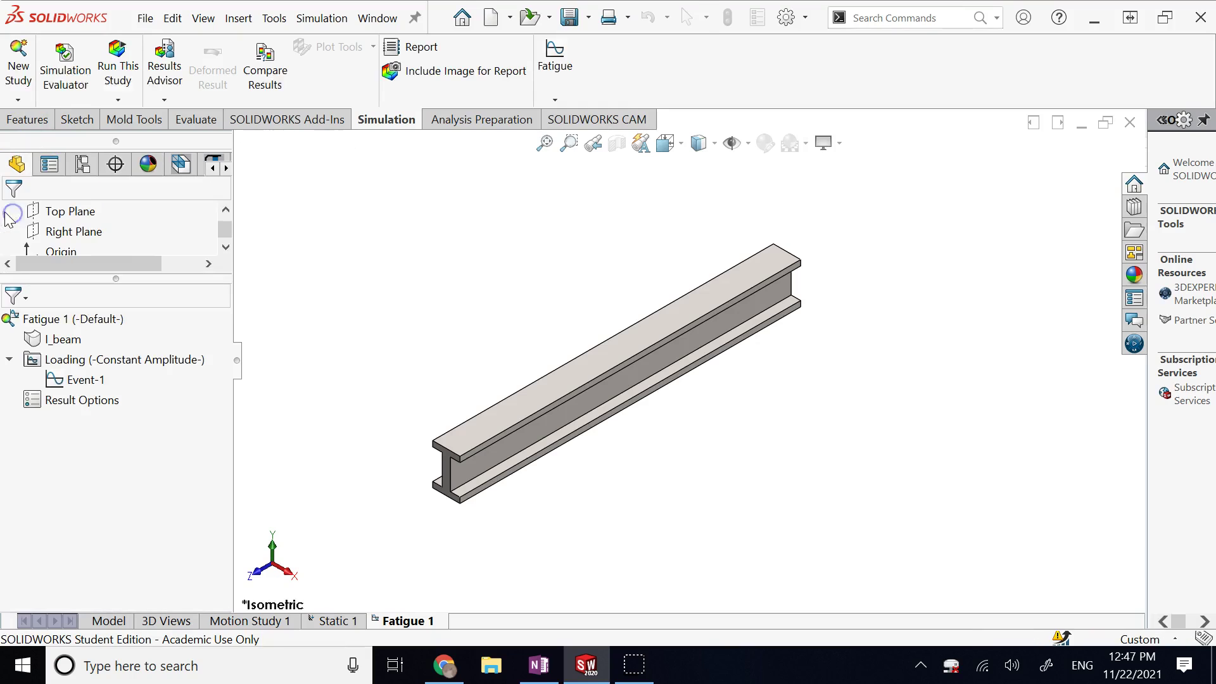
Set Fatigue 1's result options to calculate over the whole model.
{"action": "right_click", "coordinate": [74, 399]}
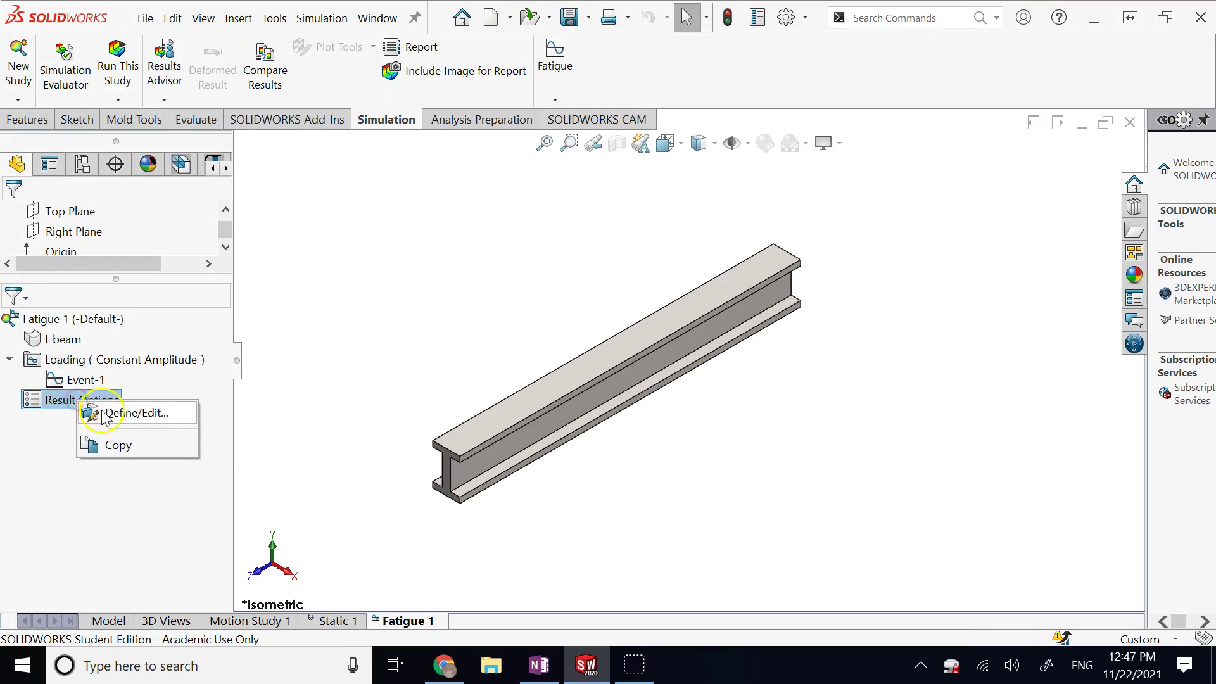
{"action": "left_click", "coordinate": [101, 412]}
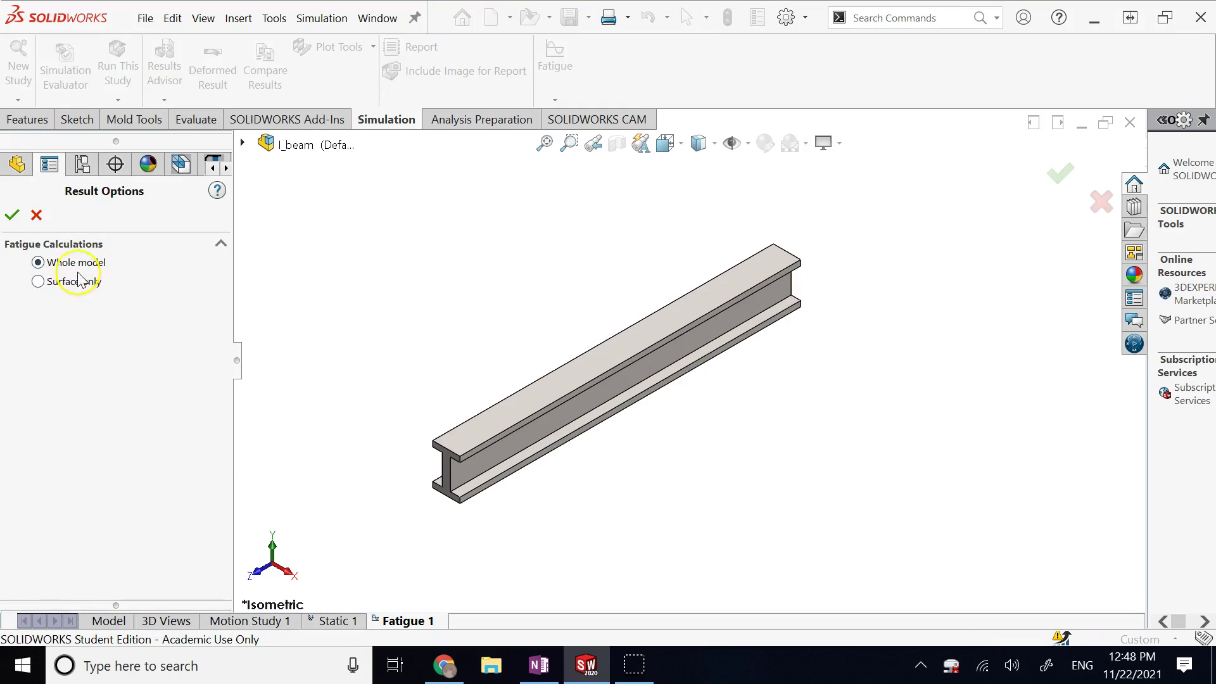
{"action": "left_click", "coordinate": [12, 215]}
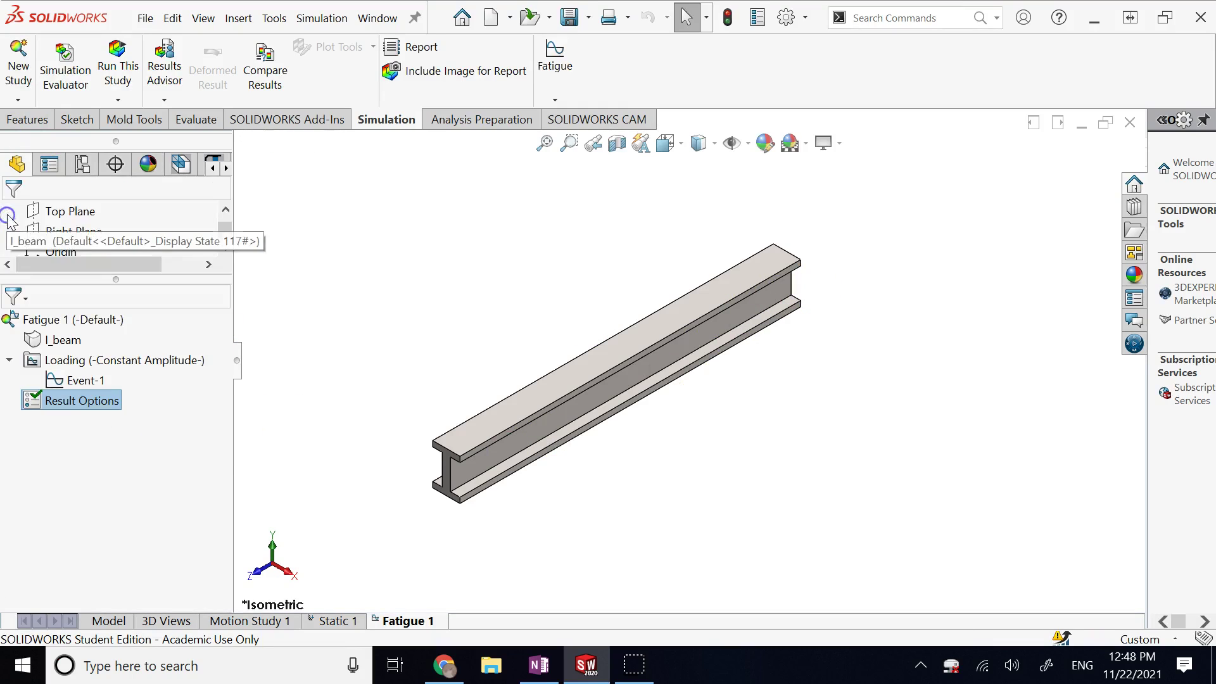
Open the I_beam's fatigue data, inspect the S-N table, and keep Log-log interpolation.
{"action": "right_click", "coordinate": [58, 342]}
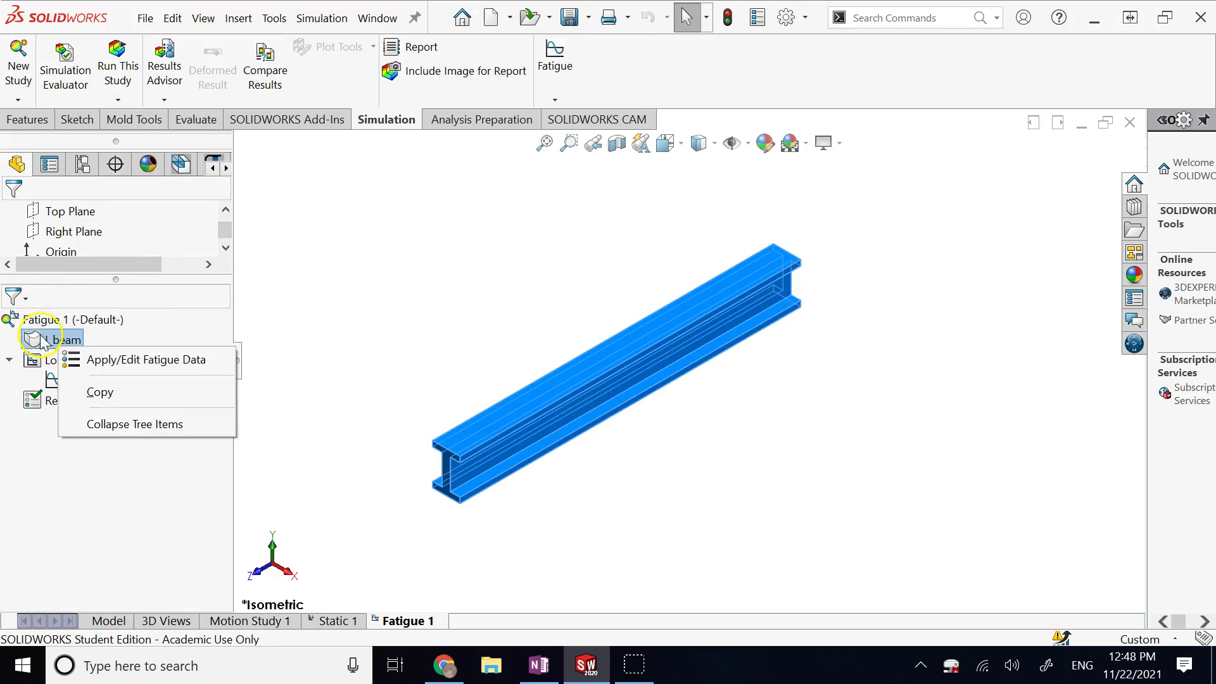
{"action": "left_click", "coordinate": [143, 359]}
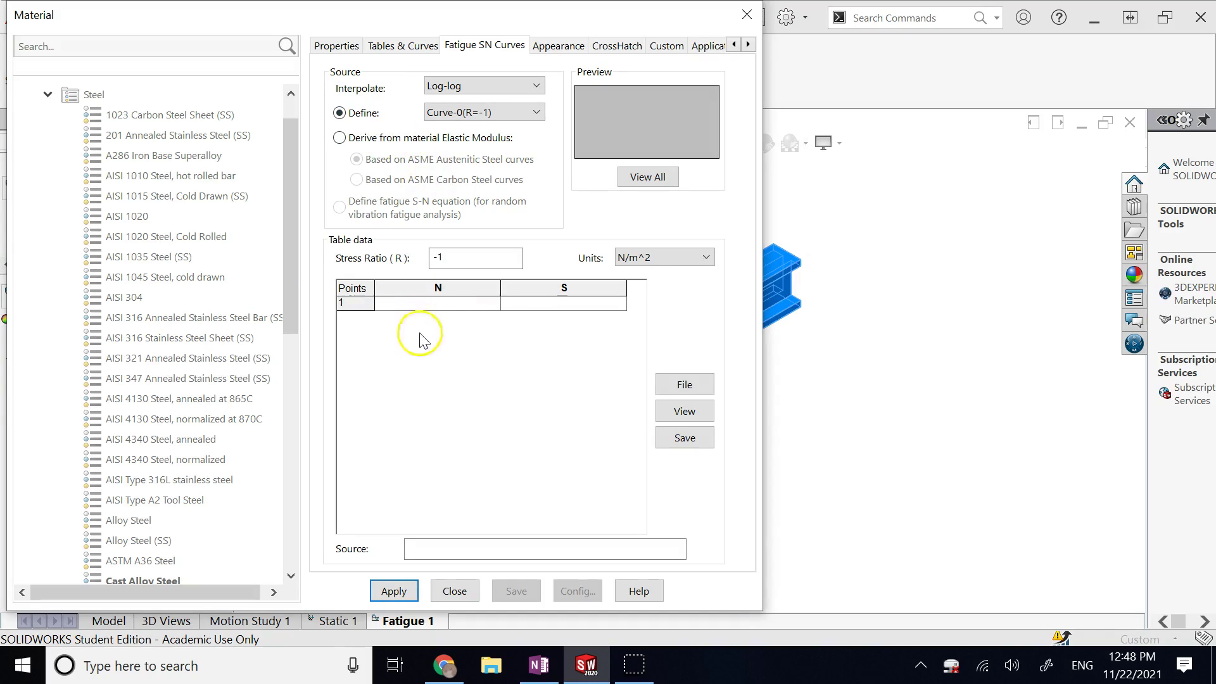
{"action": "left_click", "coordinate": [427, 305]}
{"action": "left_click", "coordinate": [577, 304]}
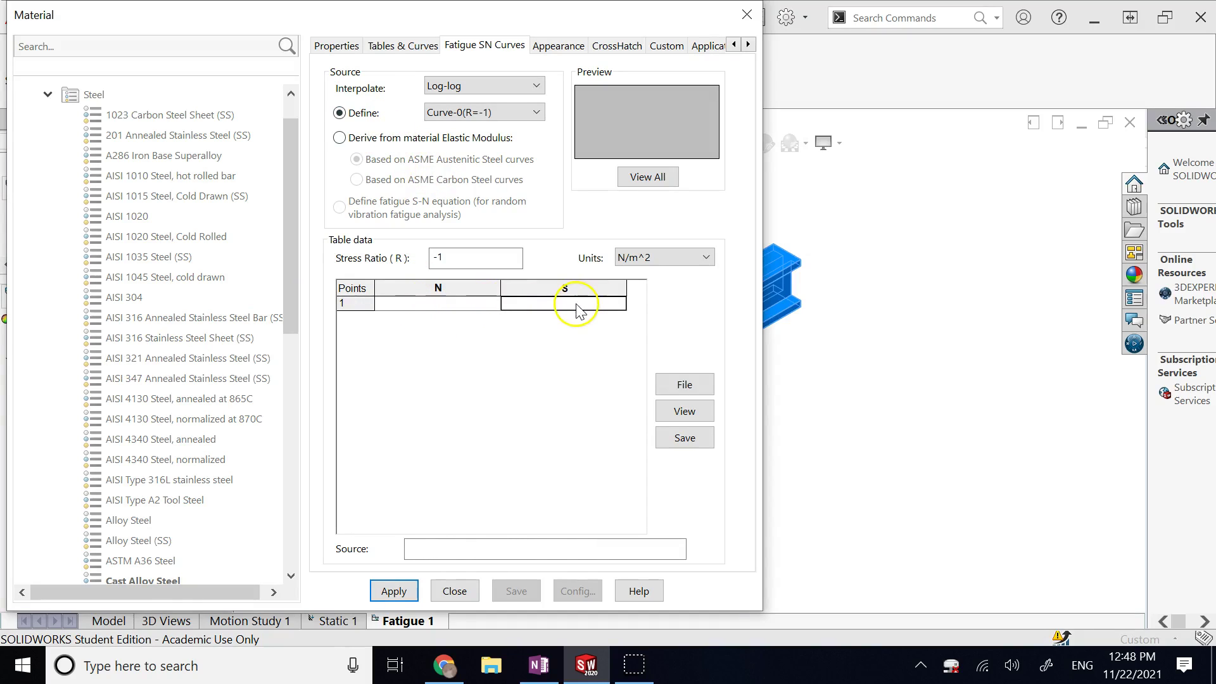
{"action": "left_click", "coordinate": [463, 85]}
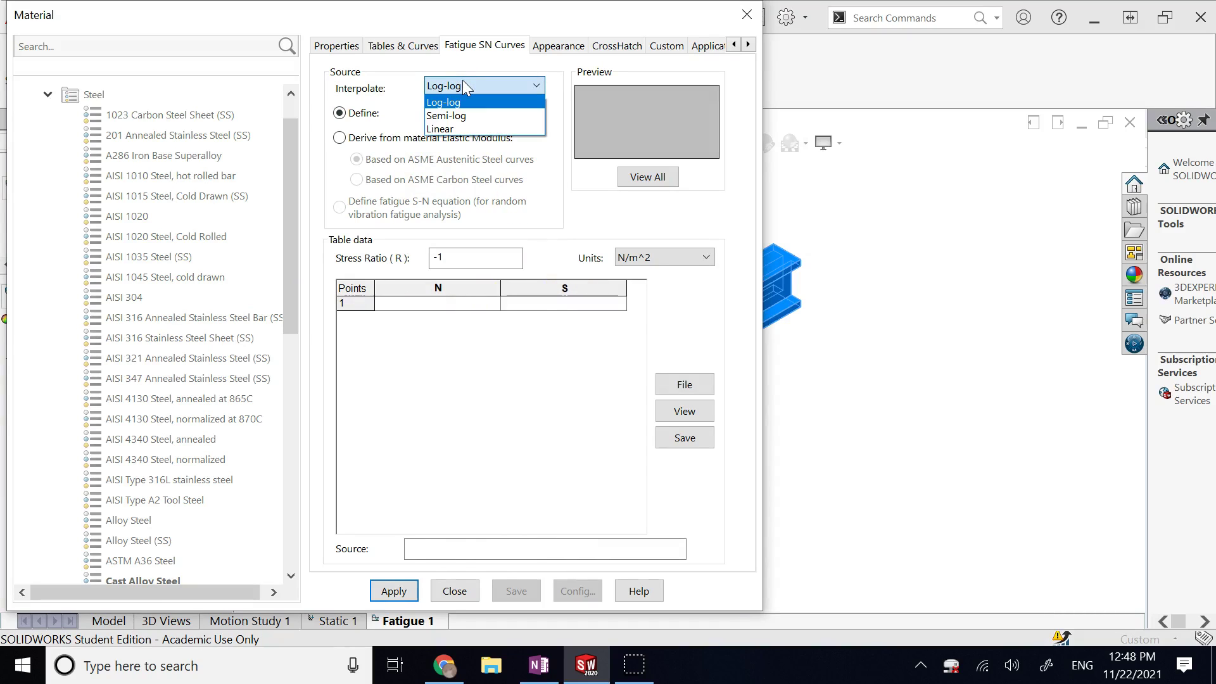
{"action": "left_click", "coordinate": [462, 85]}
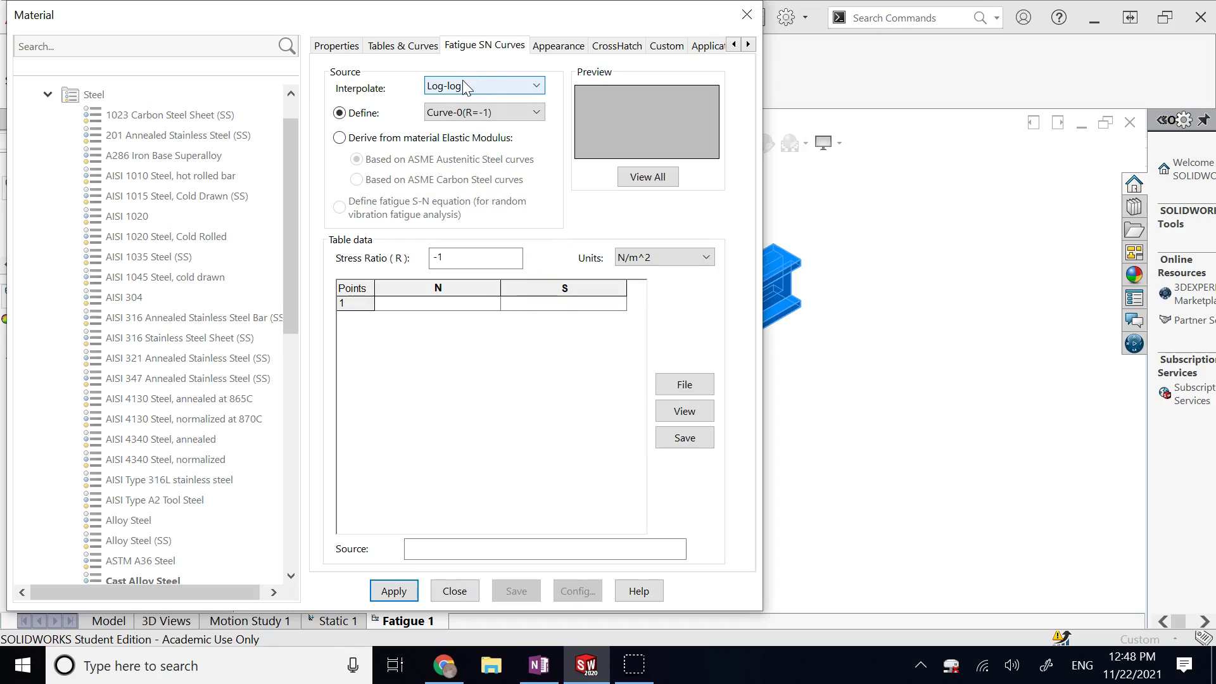
{"action": "left_click", "coordinate": [434, 299]}
{"action": "left_click", "coordinate": [539, 665]}
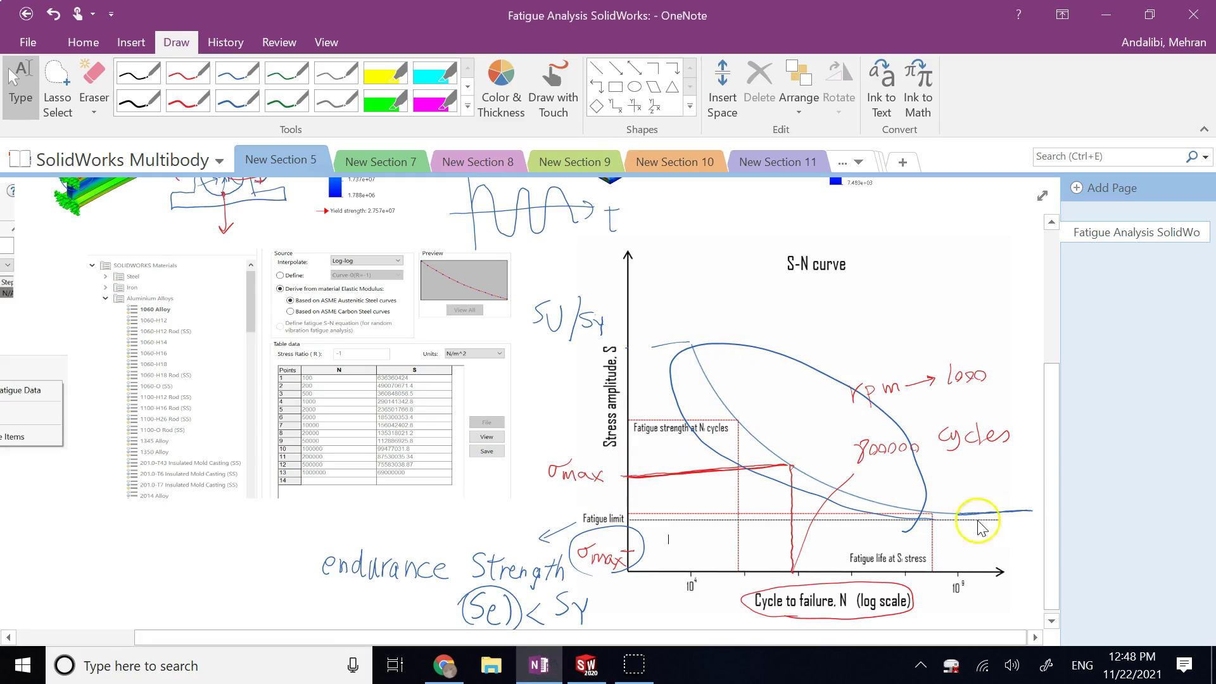
{"action": "left_click", "coordinate": [585, 665]}
Derive the S-N curve from elastic modulus using ASME Carbon Steel curves, then review its 16 points.
{"action": "left_click", "coordinate": [340, 138]}
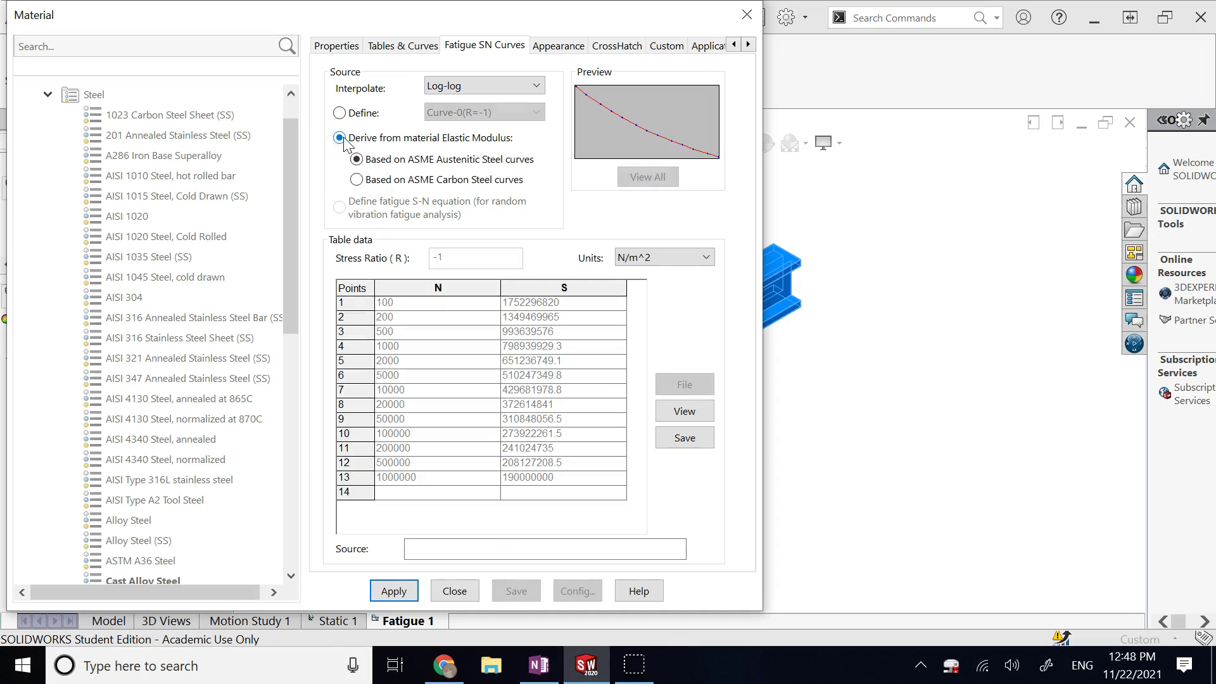
{"action": "left_click", "coordinate": [358, 184]}
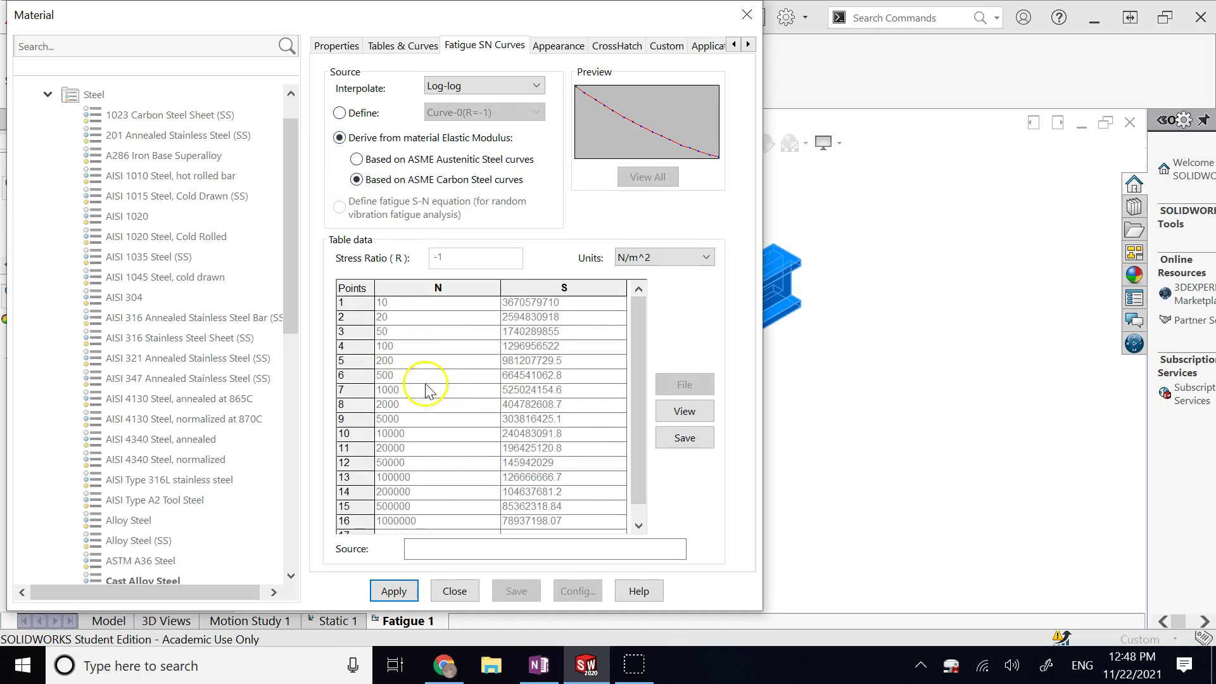
{"action": "left_click", "coordinate": [637, 509]}
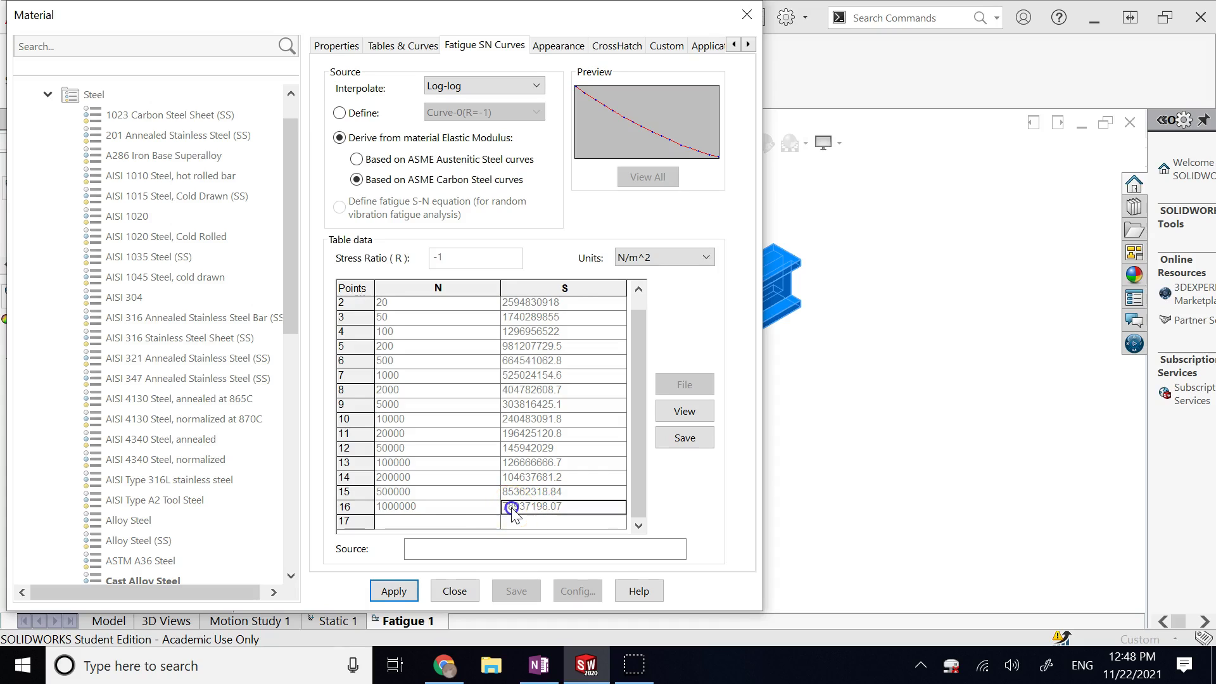
{"action": "left_click_drag", "start_coordinate": [636, 386], "coordinate": [637, 318]}
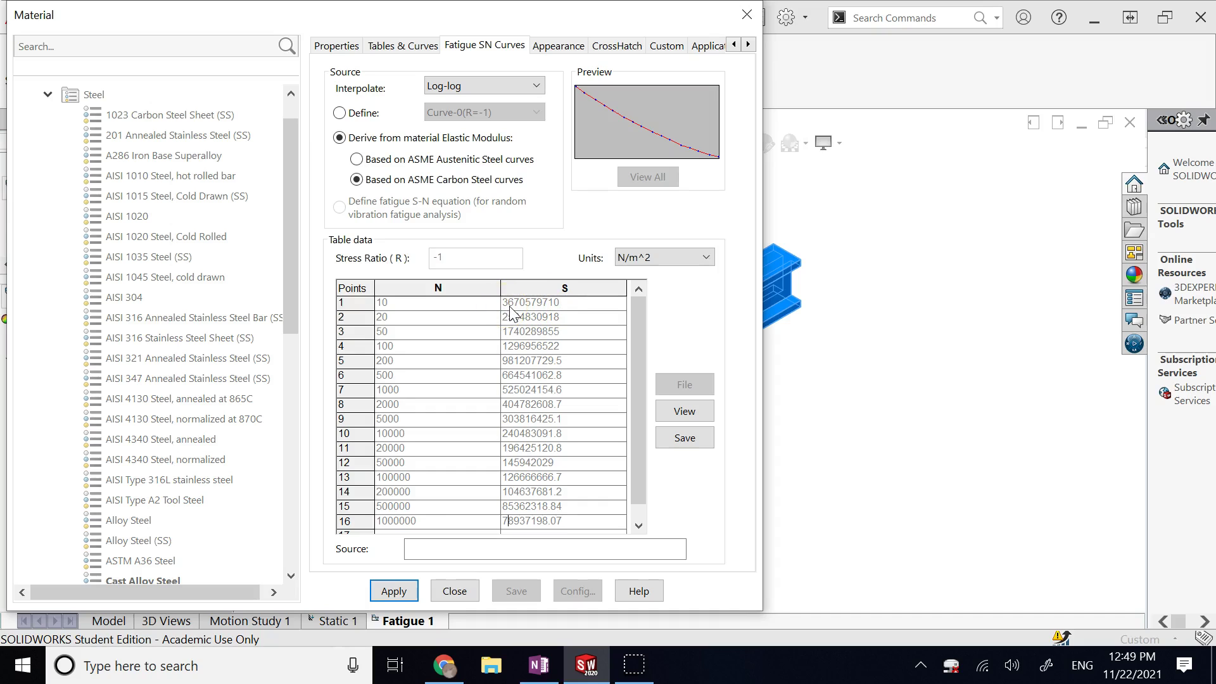
{"action": "scroll", "coordinate": [513, 318], "scroll_direction": "down", "scroll_amount": 1}
{"action": "left_click", "coordinate": [512, 537]}
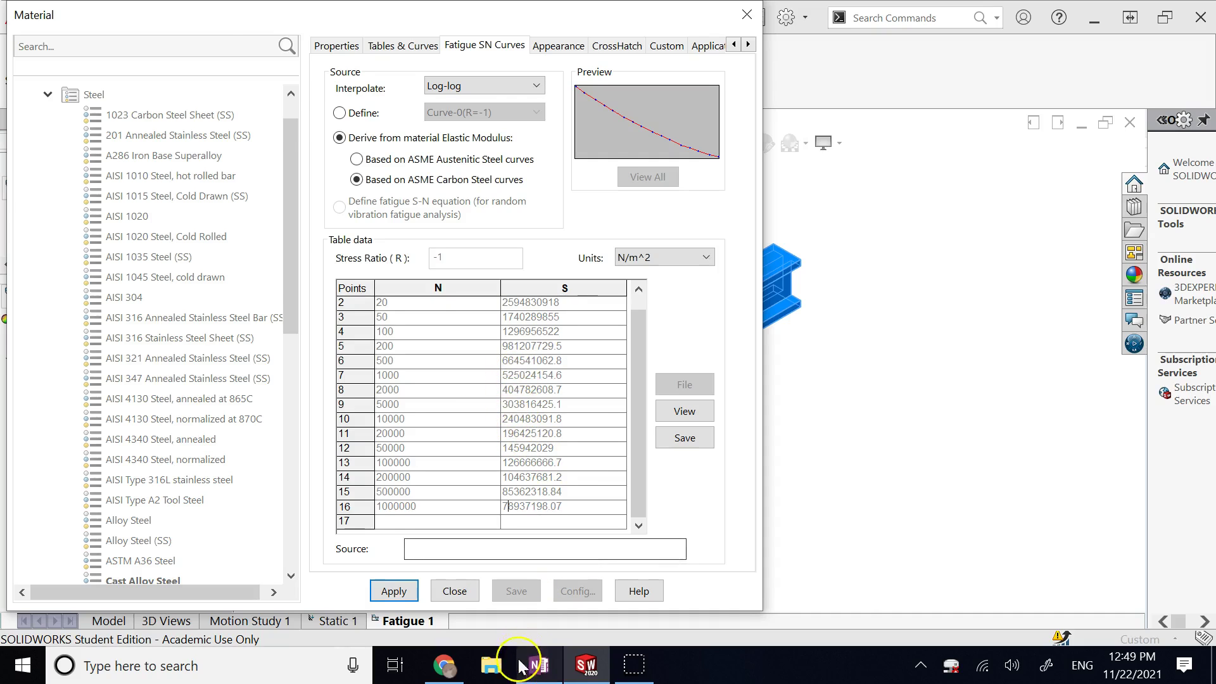
Look over the annotated S-N curve notes in OneNote, then return to SOLIDWORKS.
{"action": "left_click", "coordinate": [538, 665]}
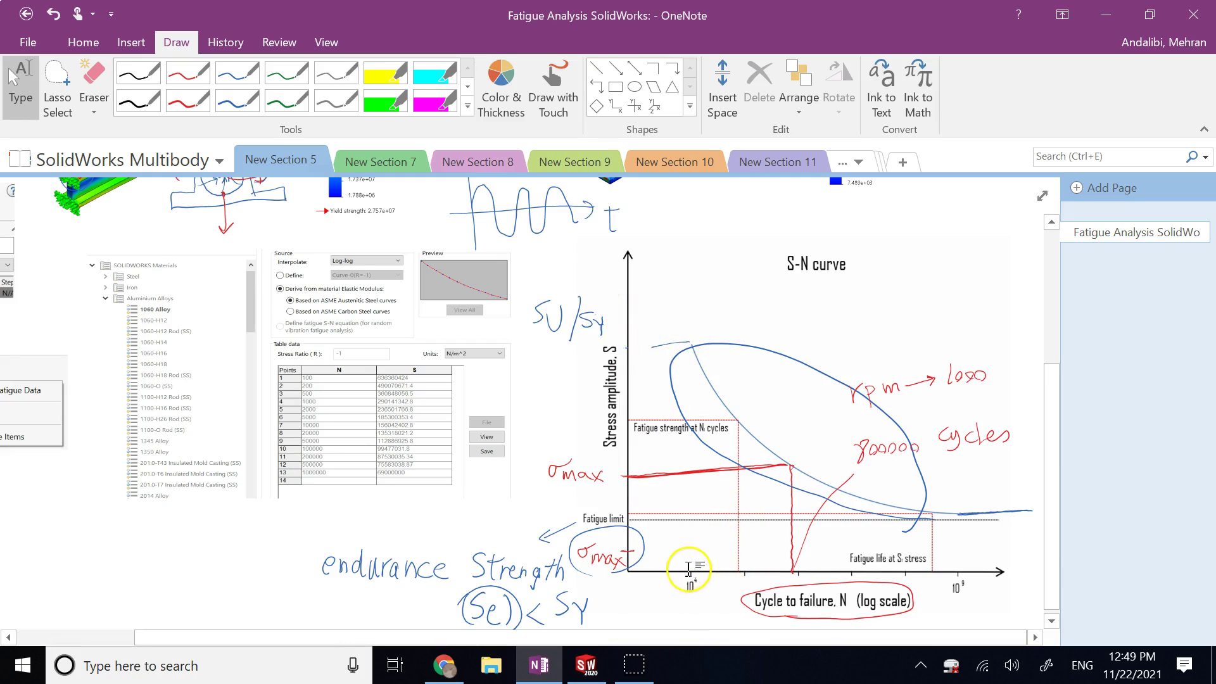
{"action": "left_click", "coordinate": [586, 665]}
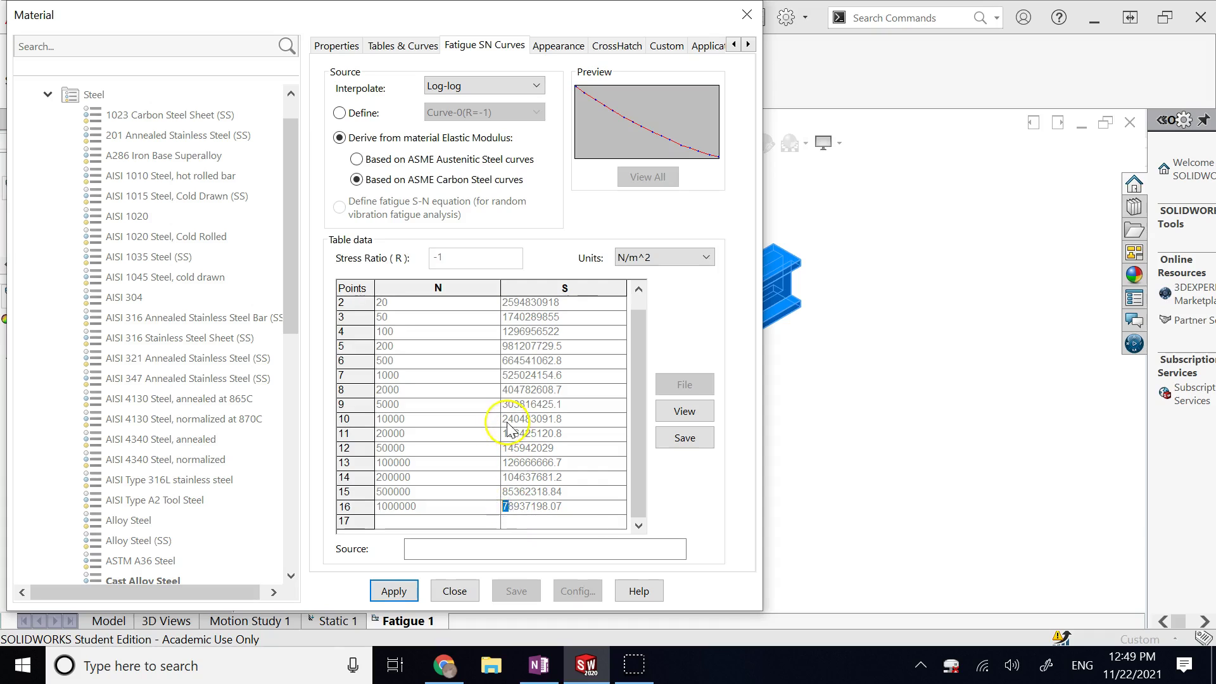
Apply the ASME carbon-steel S-N data to the I_beam and close the Material dialog.
{"action": "left_click", "coordinate": [513, 506]}
{"action": "left_click", "coordinate": [395, 592]}
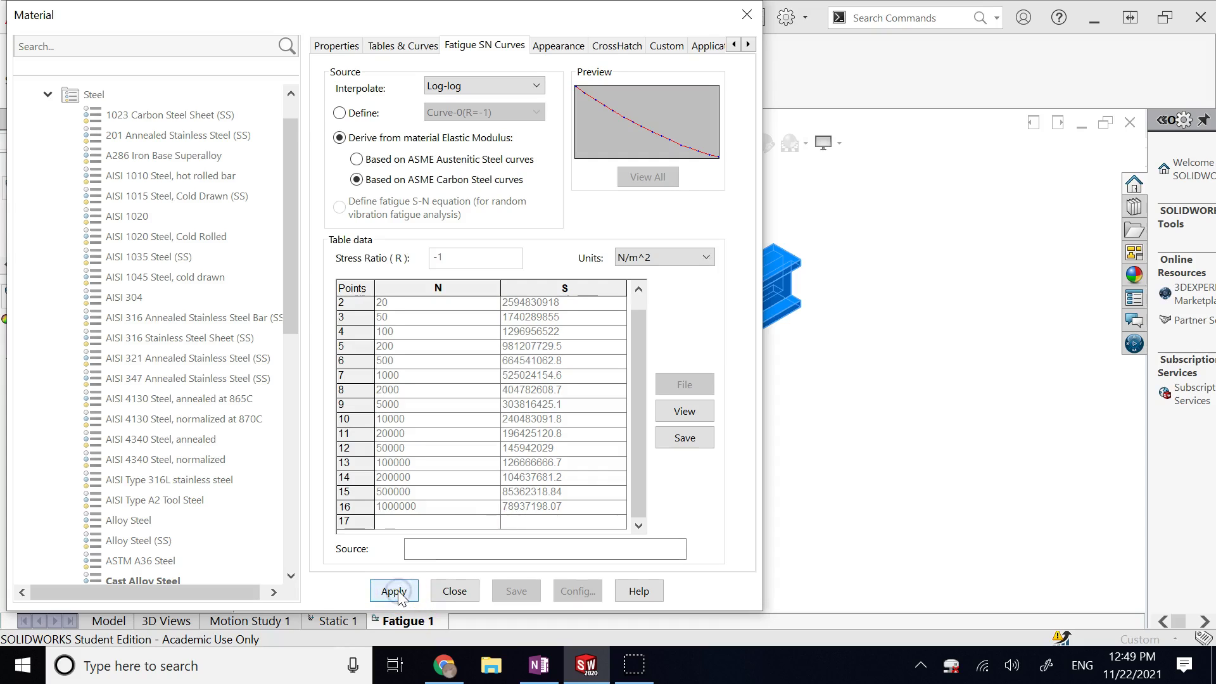
{"action": "left_click", "coordinate": [456, 591]}
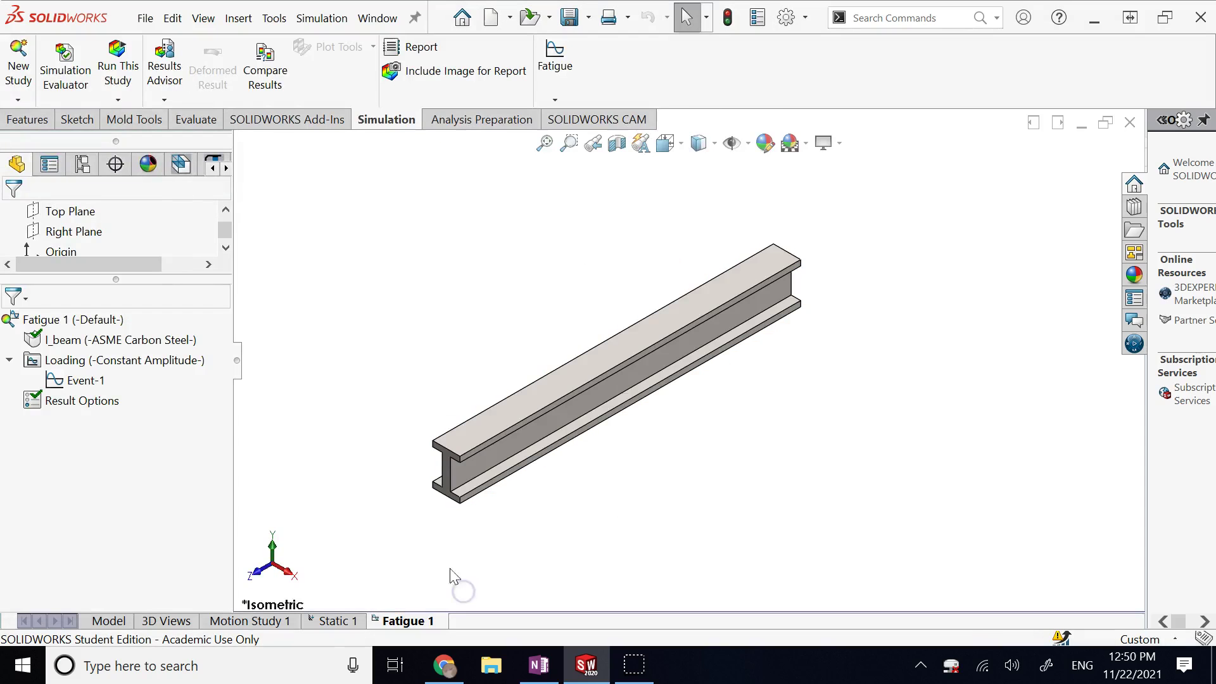
Switch from Static 1 back to Fatigue 1 and run the fatigue study.
{"action": "left_click", "coordinate": [321, 627]}
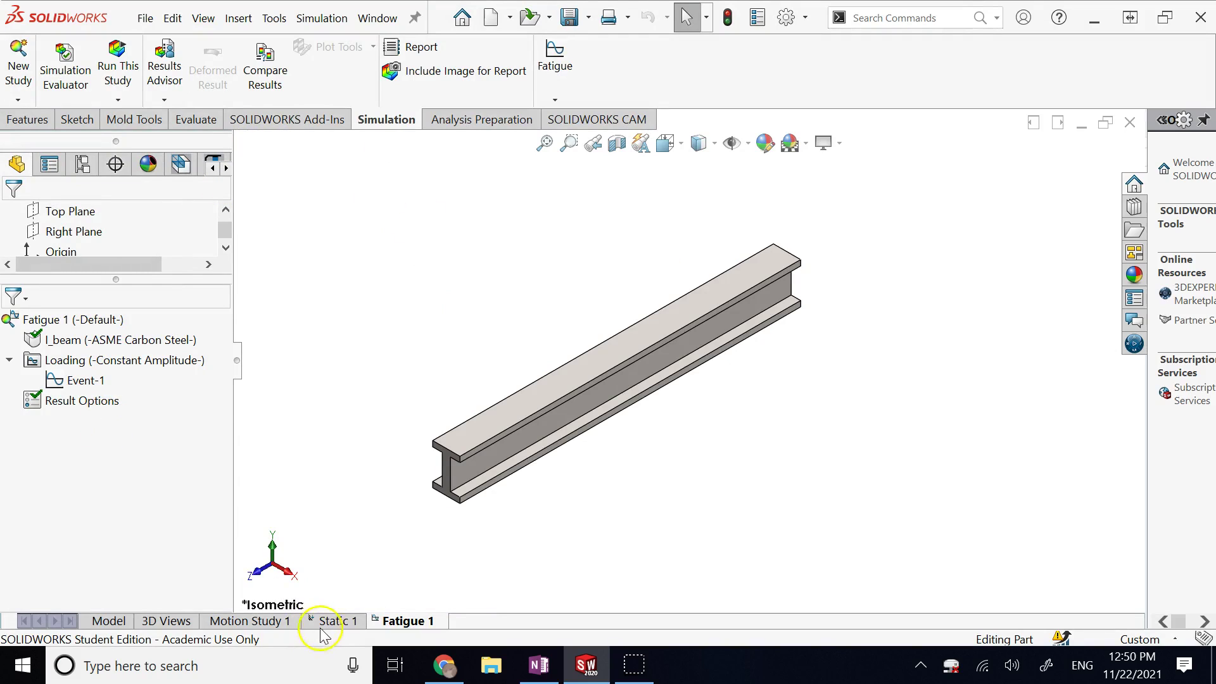
{"action": "left_click", "coordinate": [409, 622]}
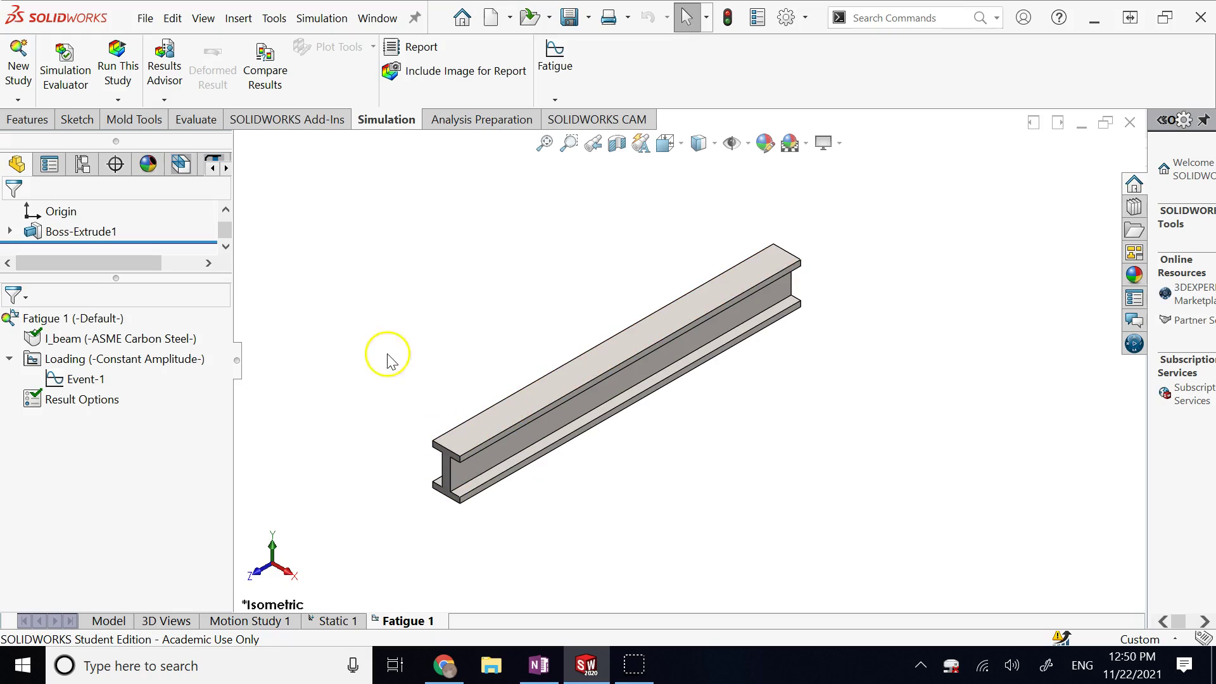
{"action": "left_click", "coordinate": [124, 66]}
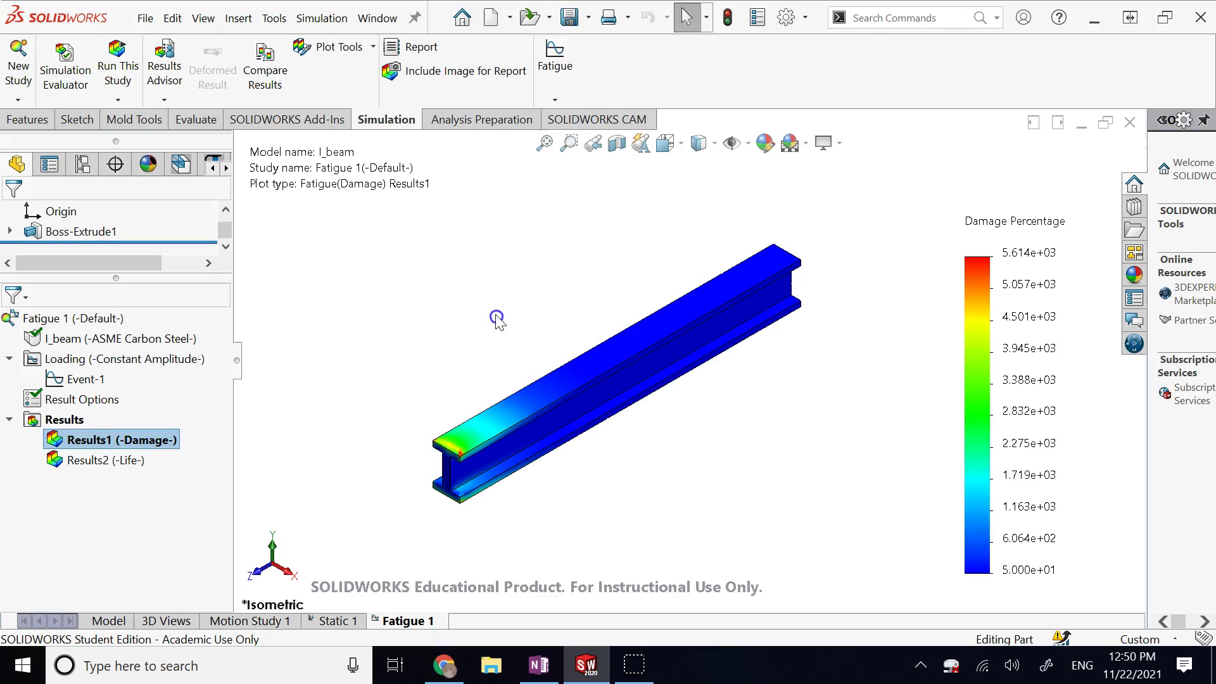
Show the Results2 Life plot (8.907e+03 to 1.000e+06 cycles) and dismiss the unsaved-document reminder.
{"action": "double_click", "coordinate": [119, 461]}
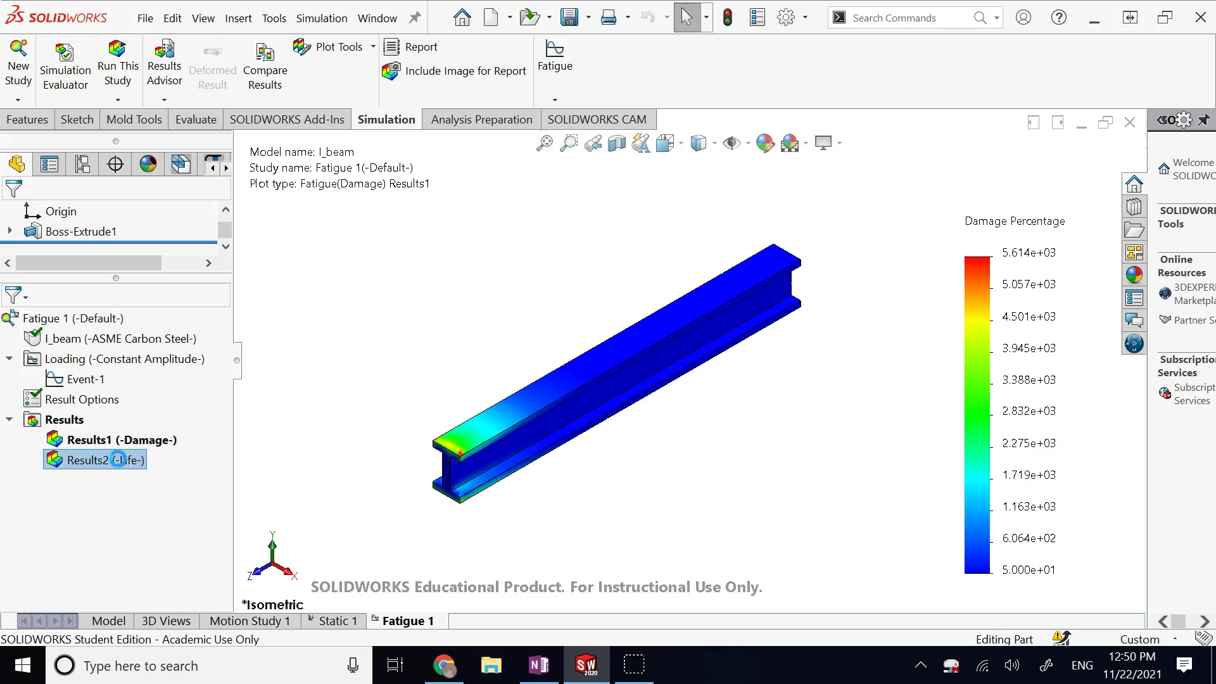
{"action": "left_click", "coordinate": [1035, 264]}
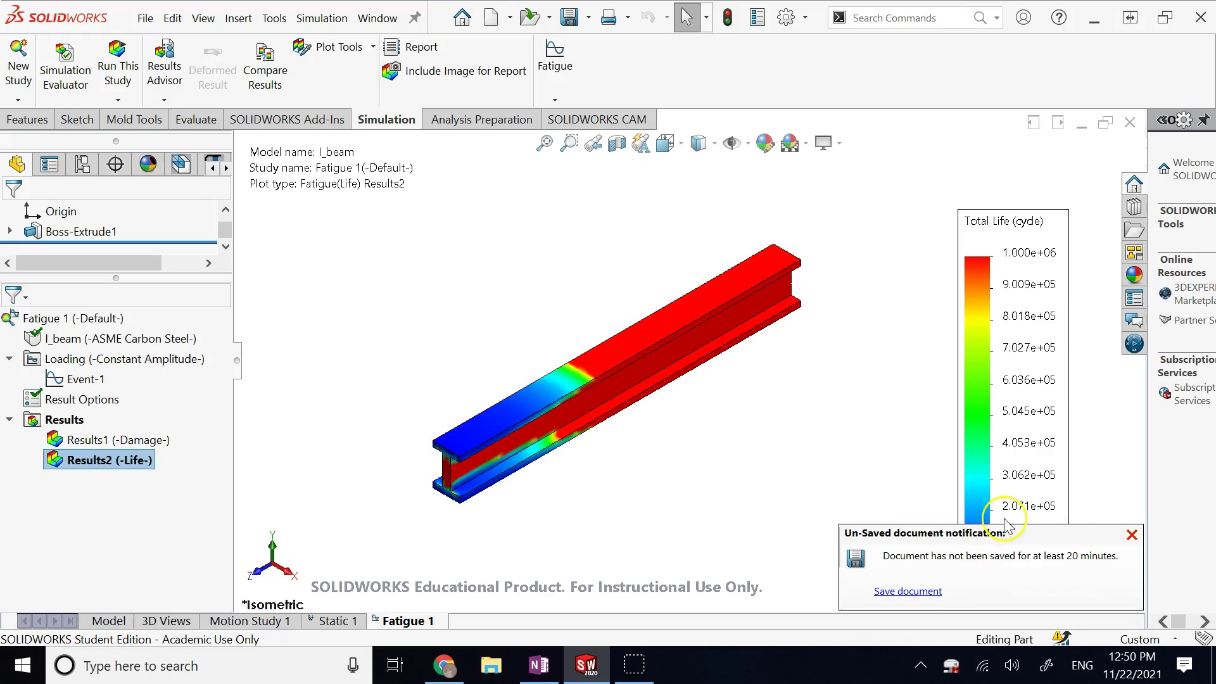
{"action": "left_click", "coordinate": [1132, 536]}
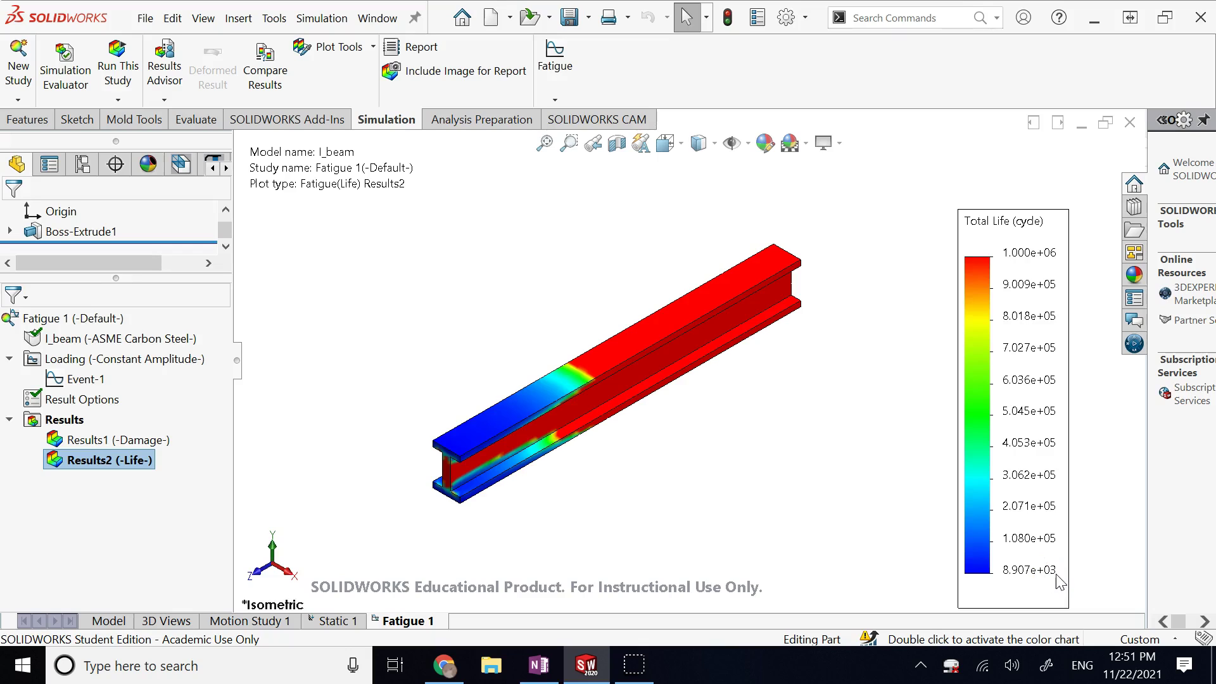
Delete the Fatigue 1 study.
{"action": "right_click", "coordinate": [399, 621]}
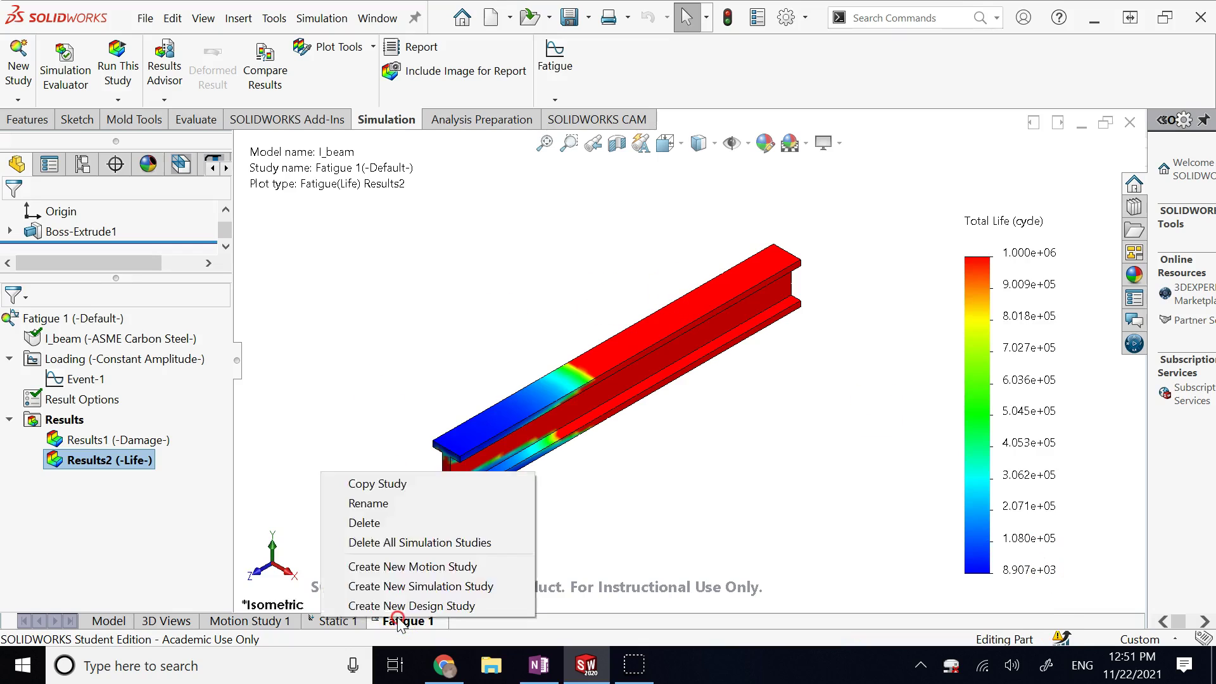
{"action": "left_click", "coordinate": [399, 522]}
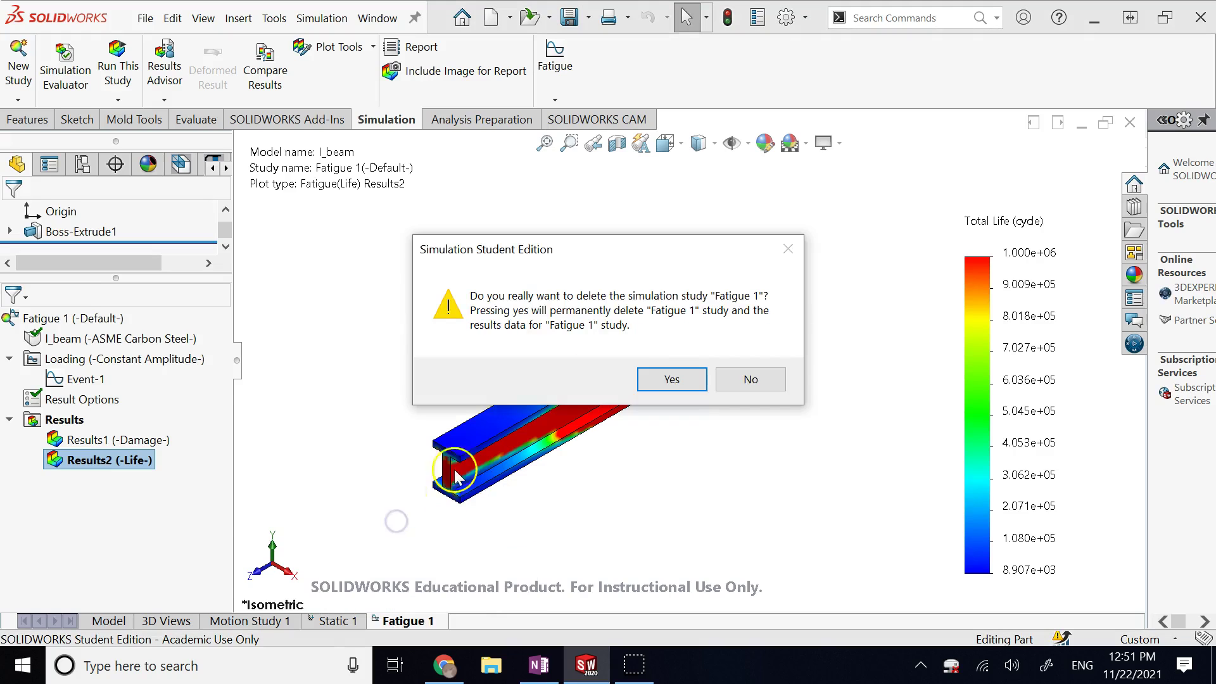
{"action": "left_click", "coordinate": [648, 383]}
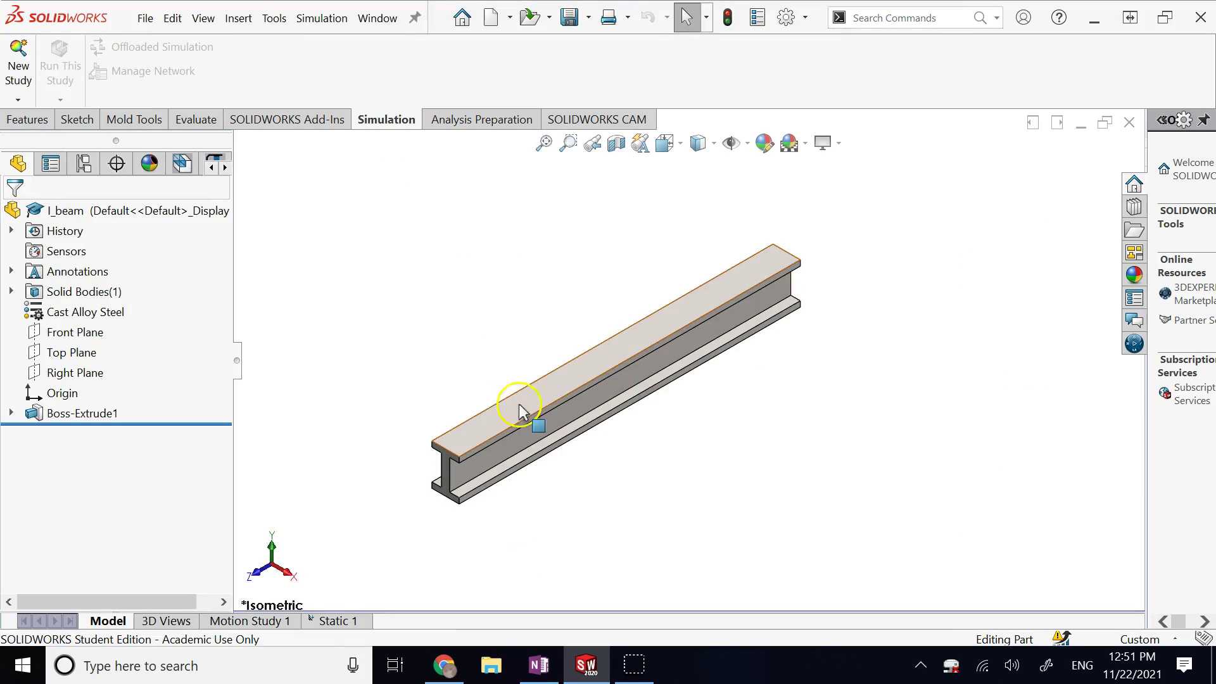
Change Static 1's Force-1 from 15000 to 10000 N and rerun the static study.
{"action": "left_click", "coordinate": [337, 620]}
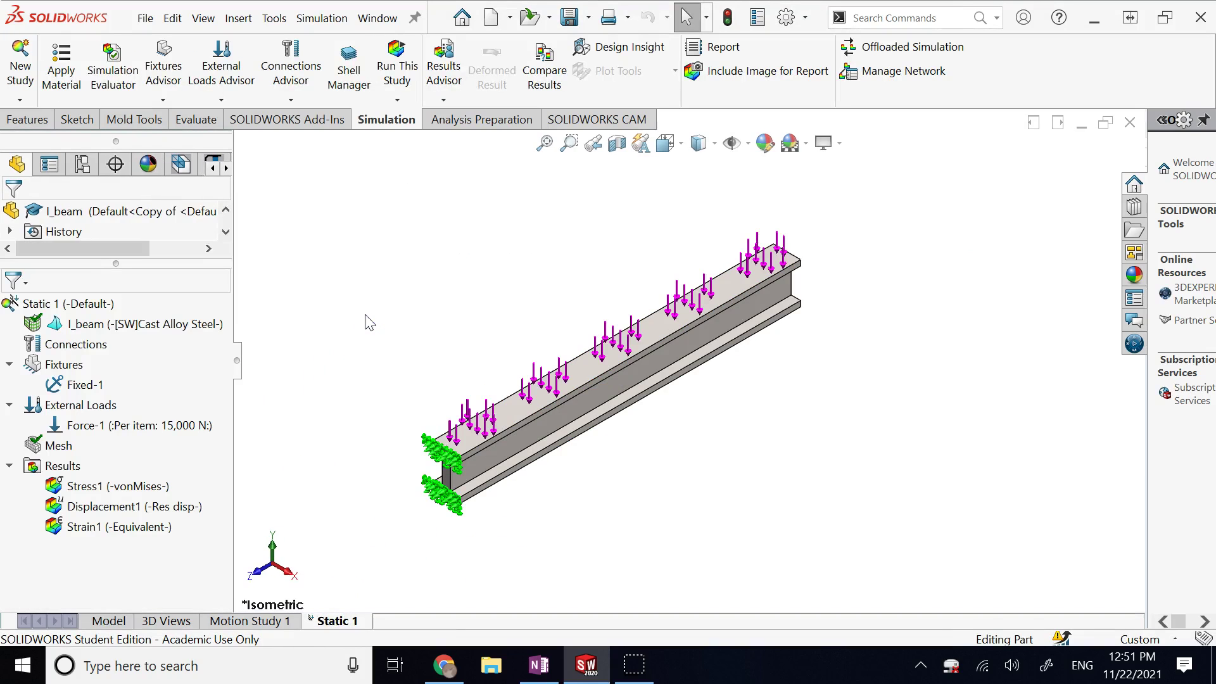
{"action": "left_click", "coordinate": [184, 426]}
{"action": "right_click", "coordinate": [183, 426]}
{"action": "left_click", "coordinate": [201, 440]}
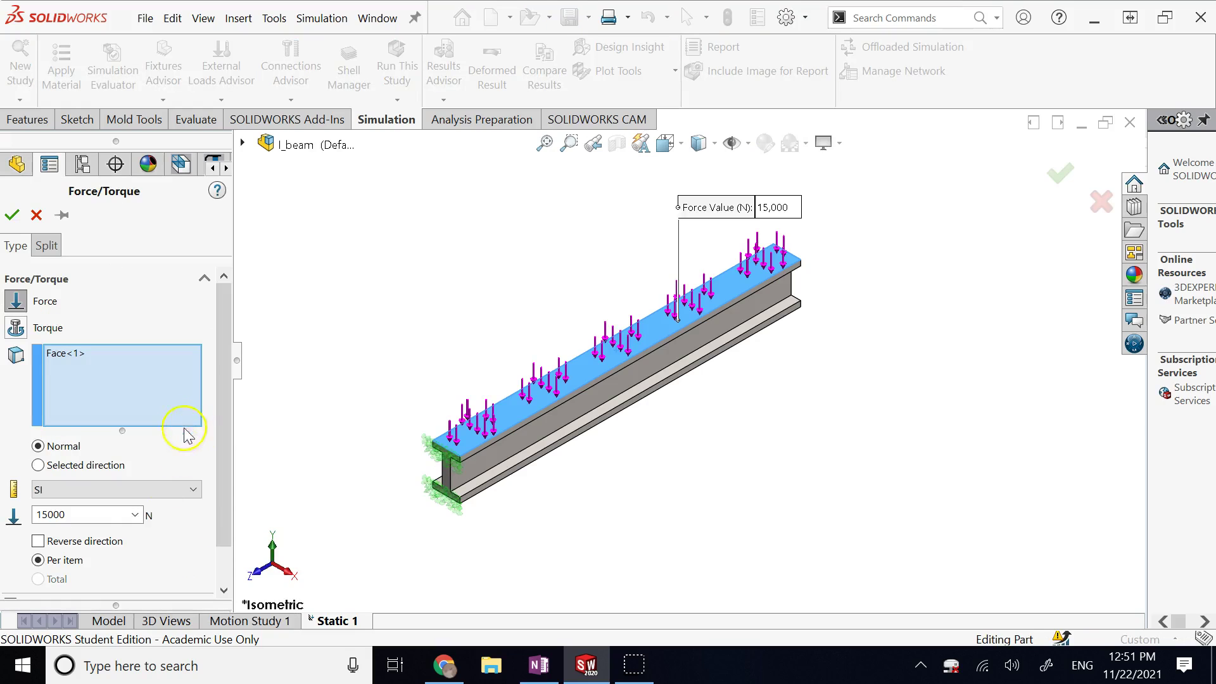
{"action": "left_click_drag", "start_coordinate": [81, 516], "coordinate": [19, 523]}
{"action": "type", "text": "10"}
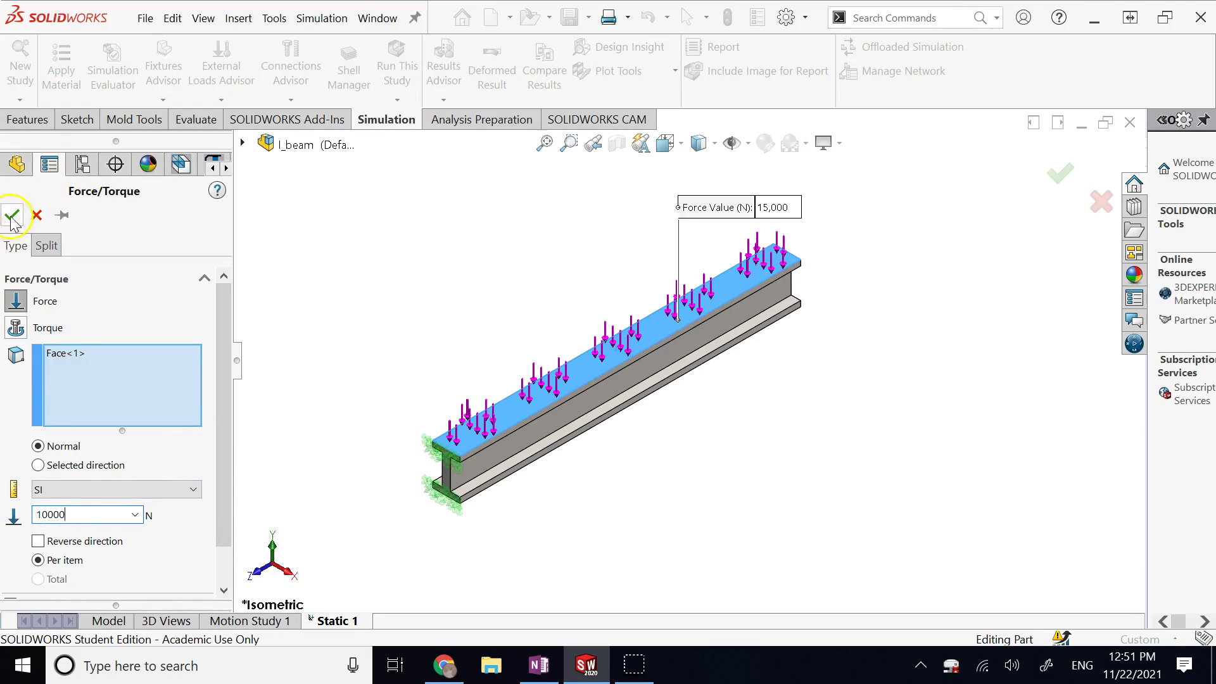
{"action": "left_click", "coordinate": [12, 215]}
{"action": "left_click", "coordinate": [399, 60]}
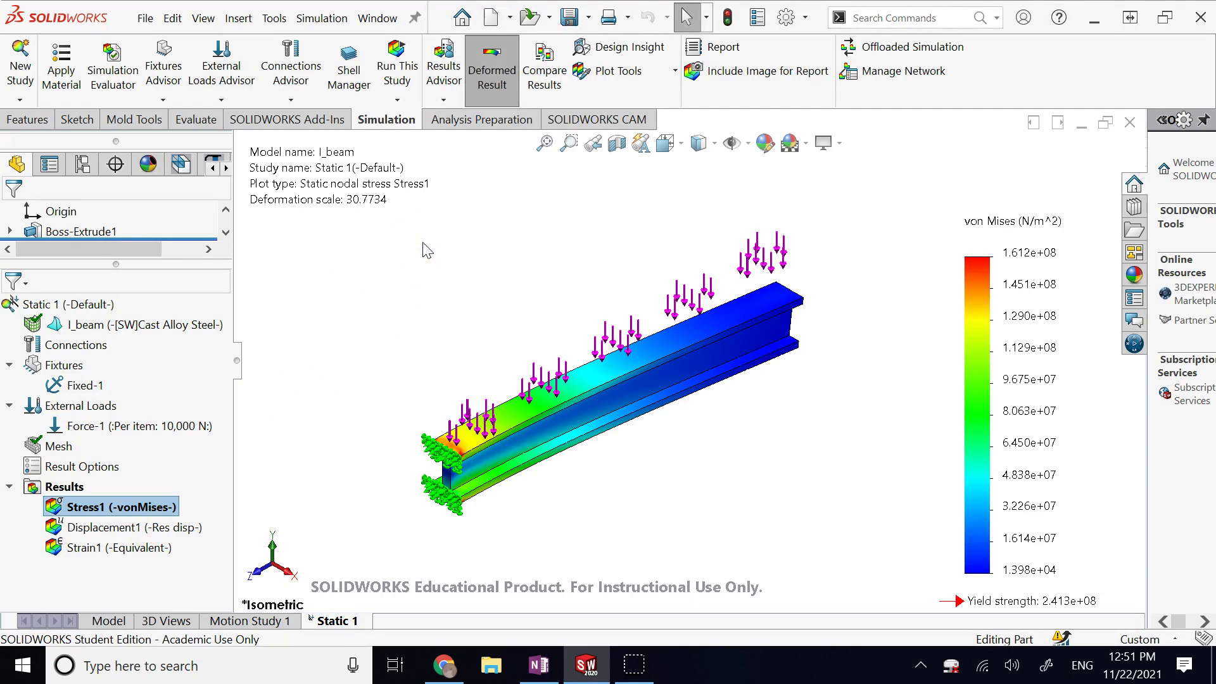
Create a new constant-amplitude fatigue study named Fatigue 1.
{"action": "left_click", "coordinate": [20, 71]}
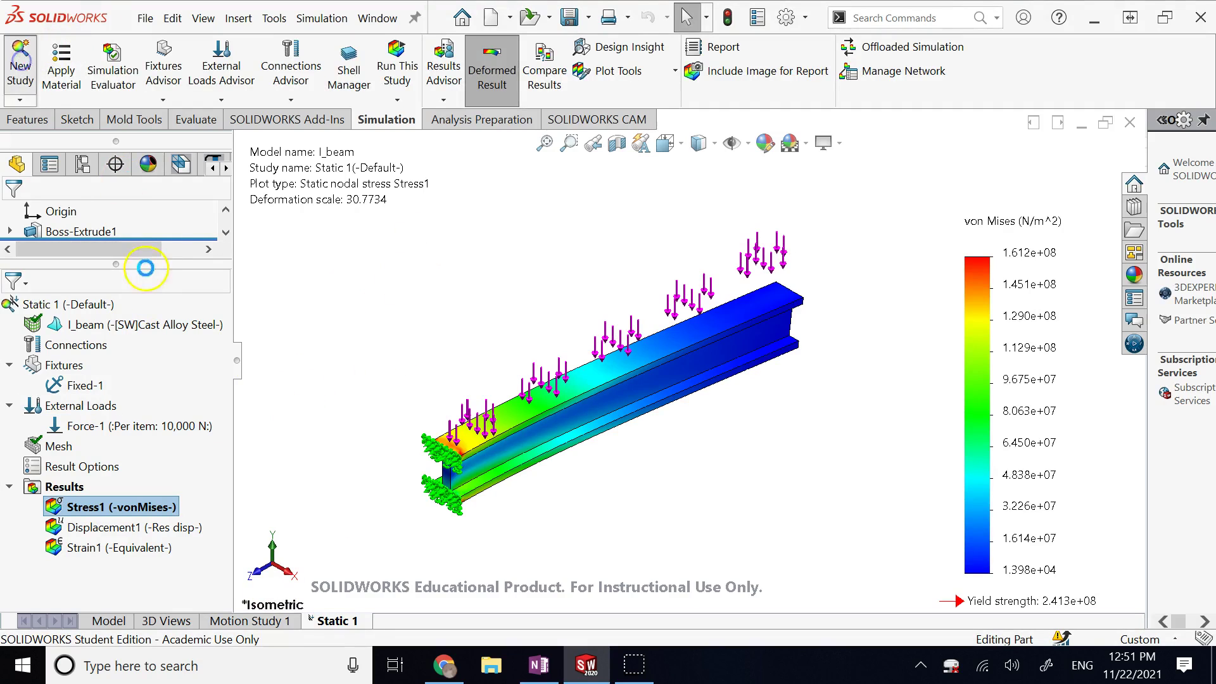
{"action": "scroll", "coordinate": [171, 377], "scroll_direction": "down", "scroll_amount": 3}
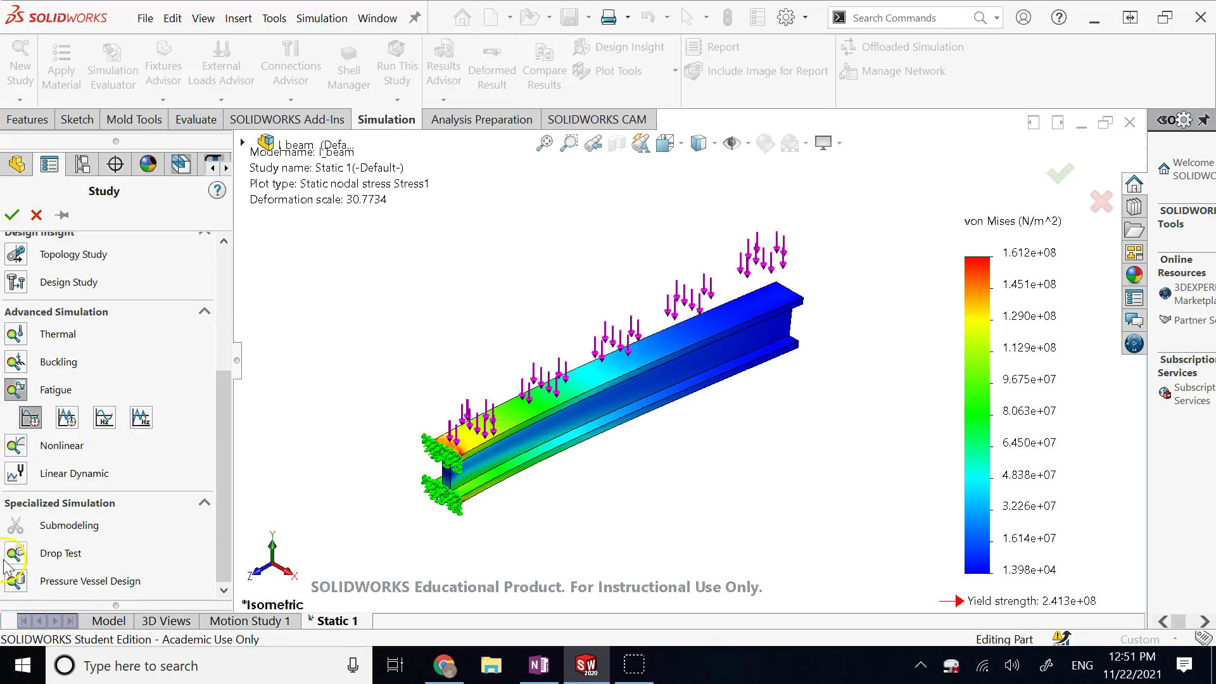
{"action": "left_click", "coordinate": [31, 417]}
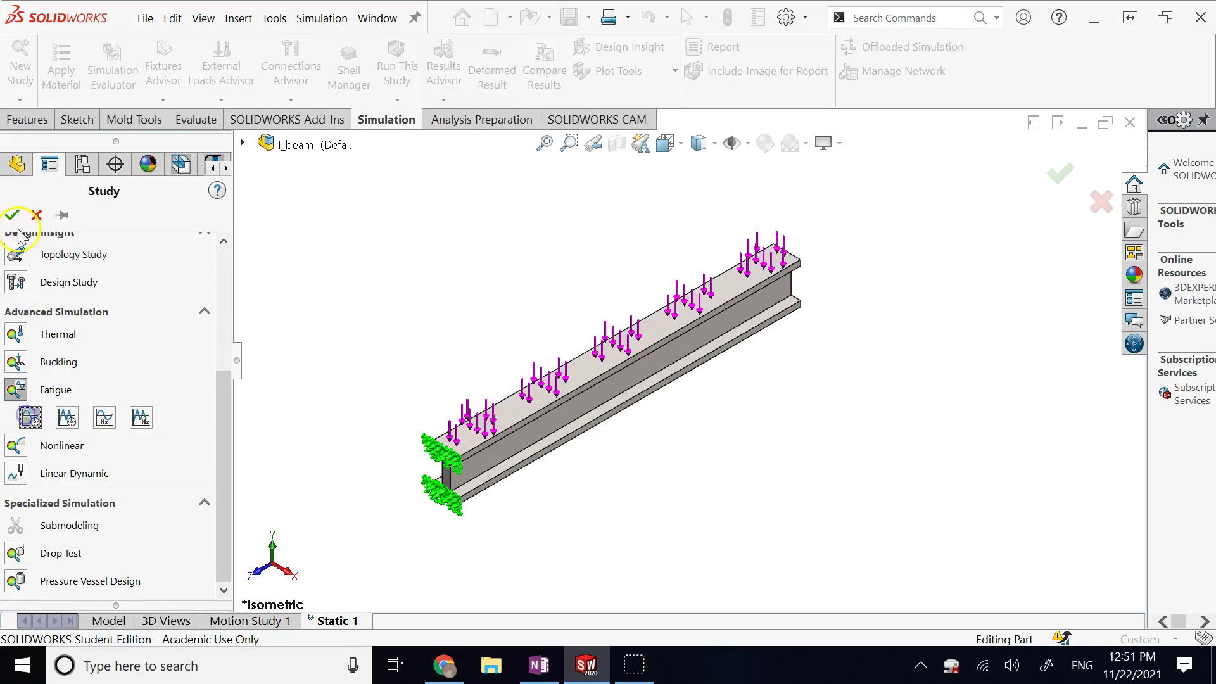
{"action": "right_click", "coordinate": [84, 318]}
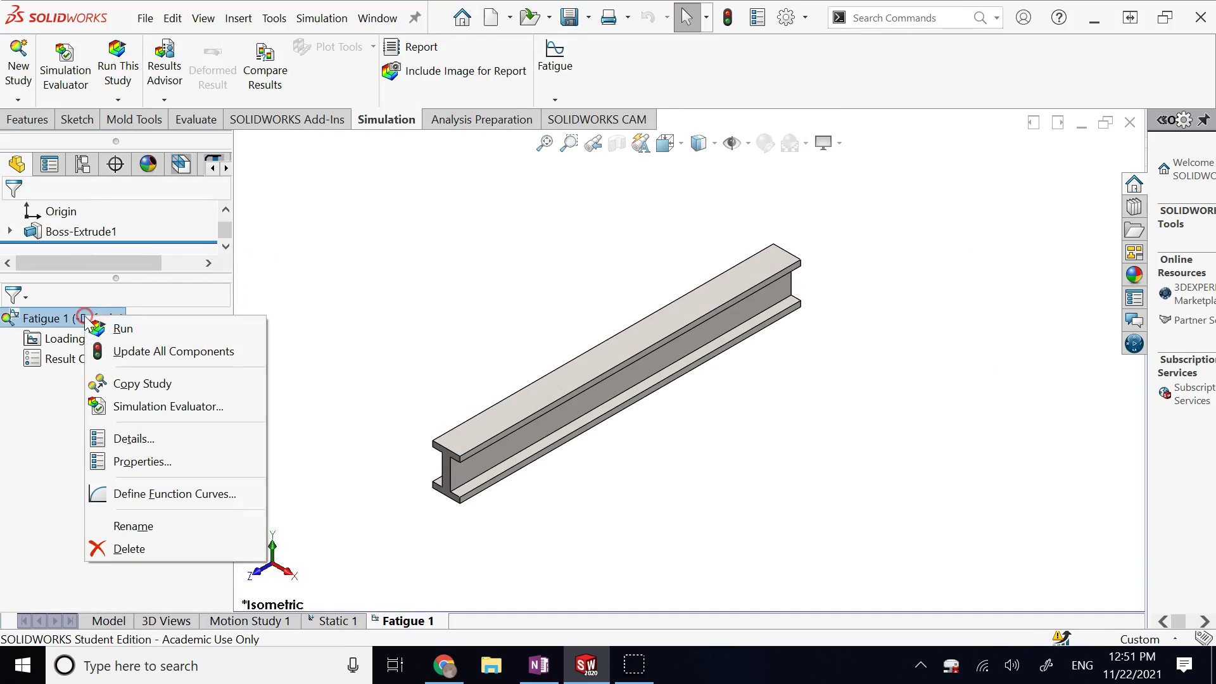
{"action": "left_click", "coordinate": [248, 286]}
Add a loading event with 1000000 cycles to the fatigue study.
{"action": "right_click", "coordinate": [114, 339]}
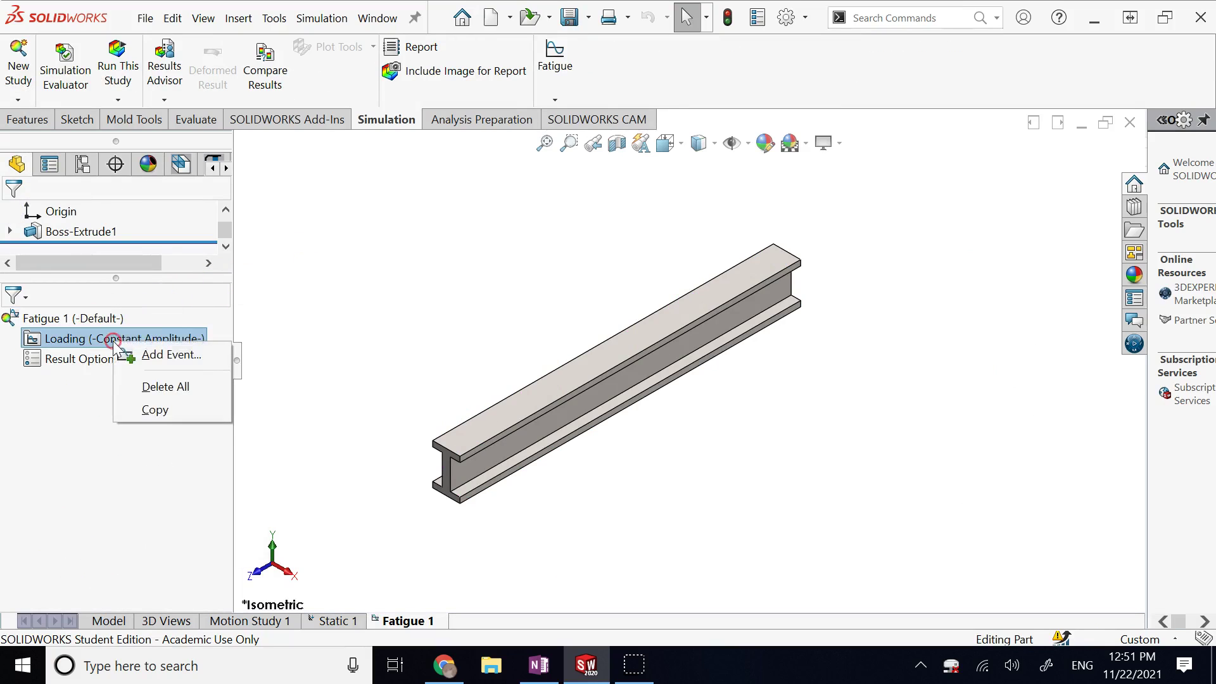
{"action": "left_click", "coordinate": [167, 356]}
{"action": "left_click", "coordinate": [111, 269]}
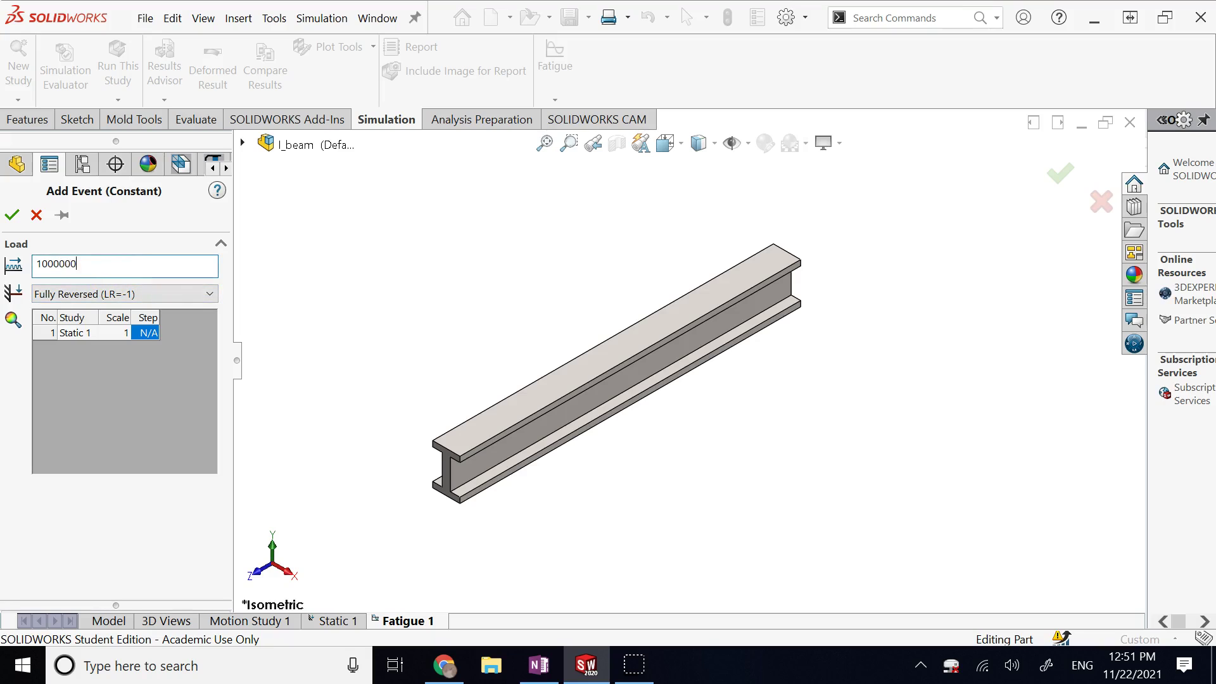
{"action": "left_click", "coordinate": [12, 215]}
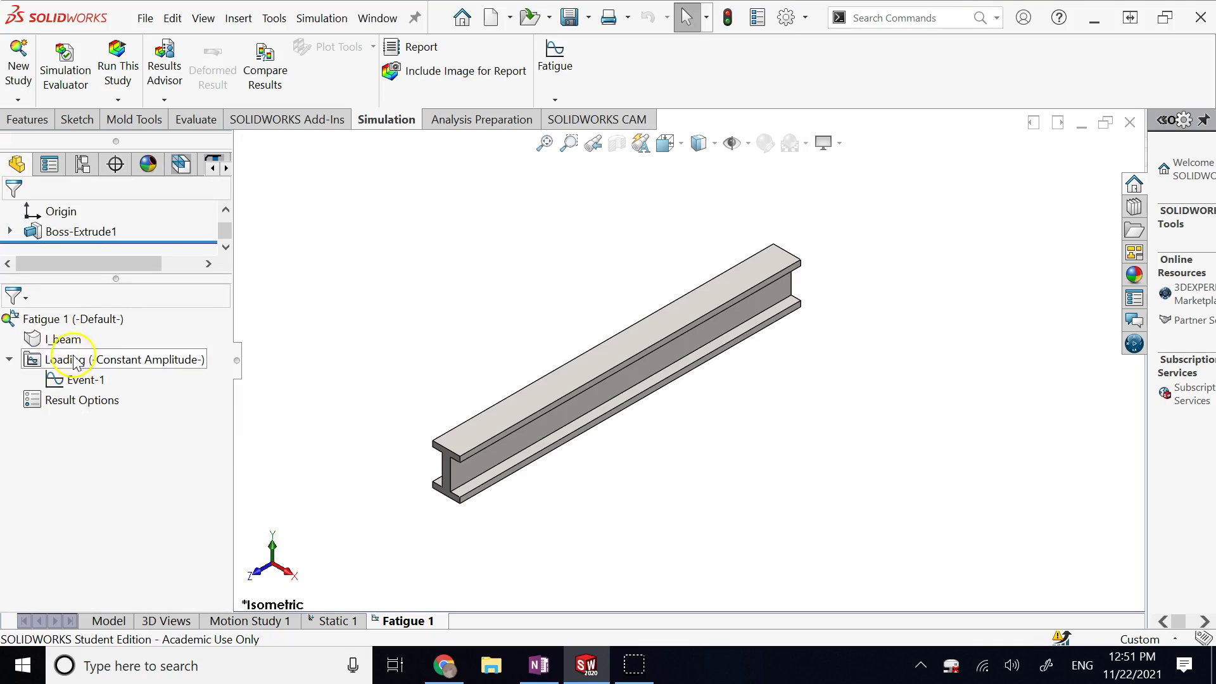
Give I_beam S-N data derived from ASME Carbon Steel curves and run the study.
{"action": "right_click", "coordinate": [66, 339]}
{"action": "left_click", "coordinate": [158, 352]}
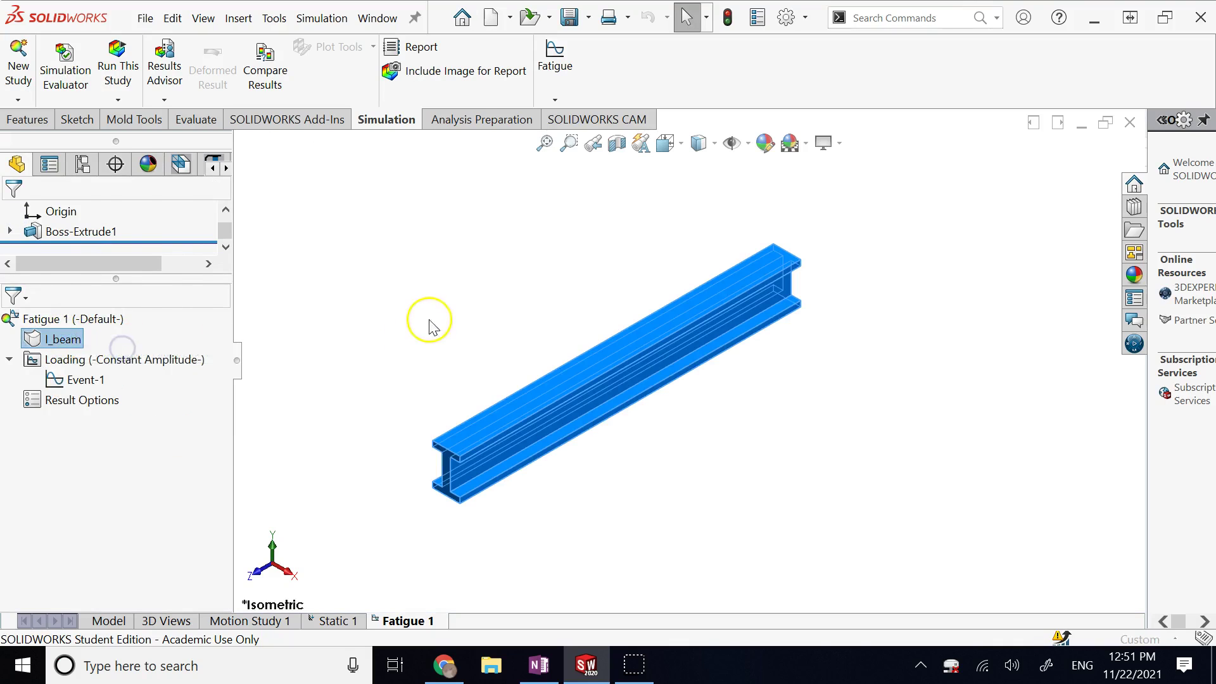
{"action": "left_click", "coordinate": [339, 139]}
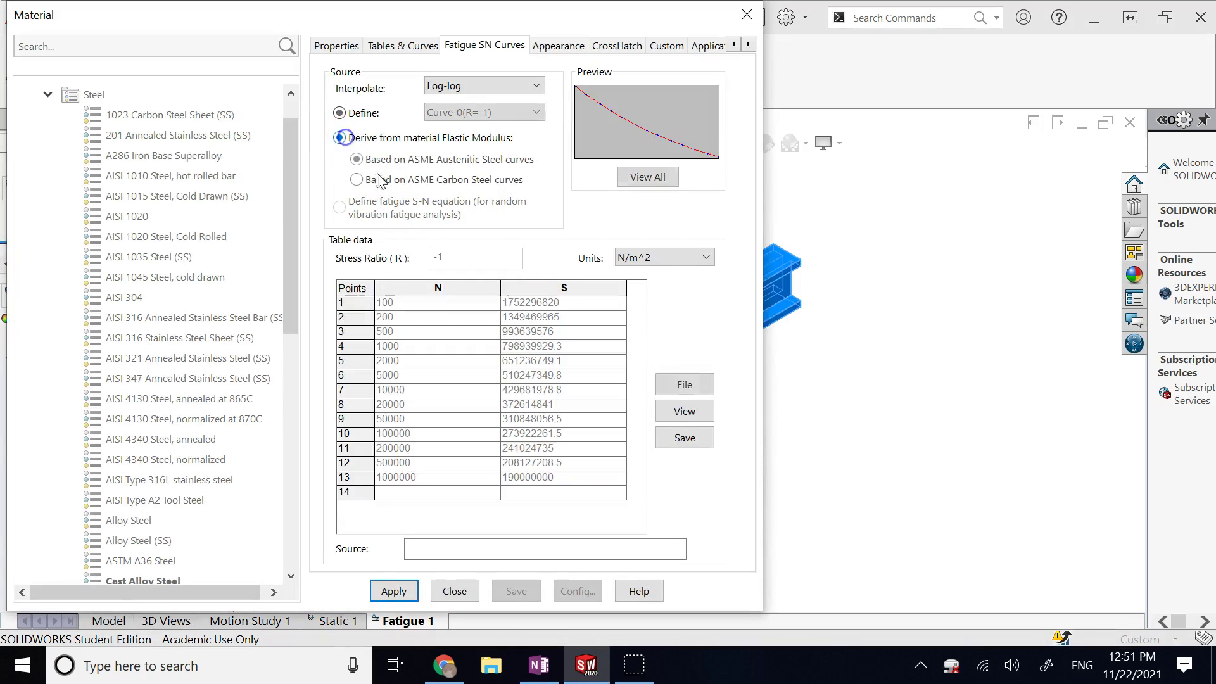
{"action": "left_click", "coordinate": [357, 180]}
{"action": "left_click", "coordinate": [396, 591]}
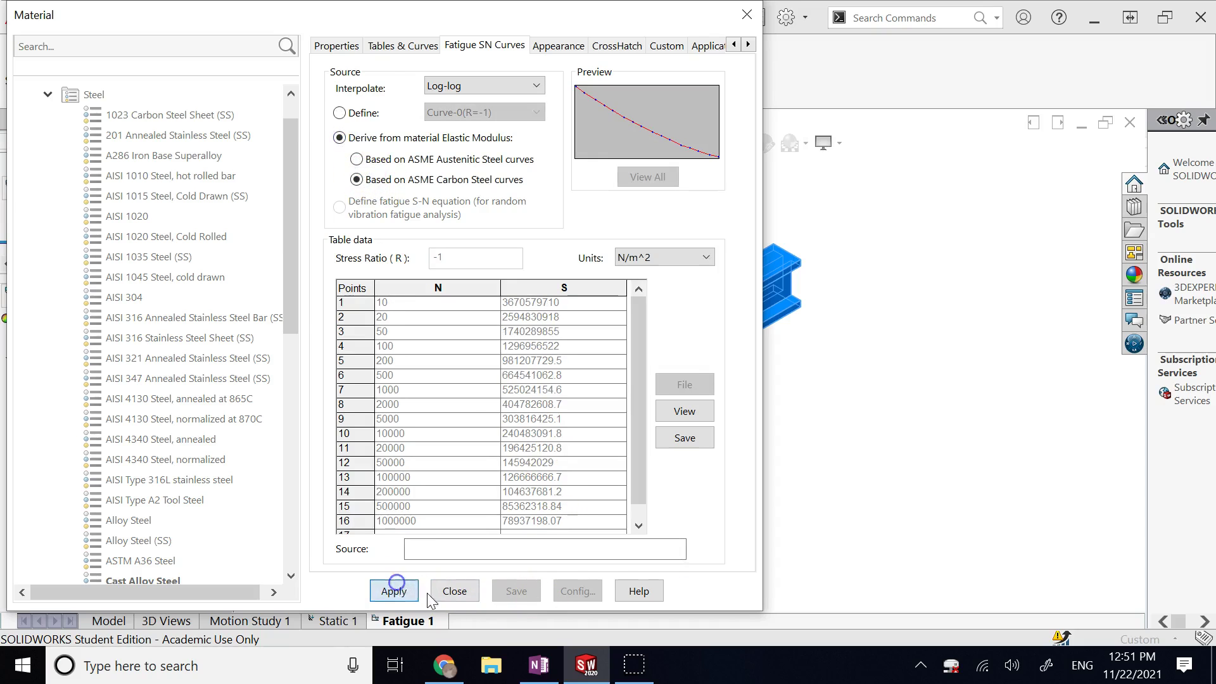
{"action": "left_click", "coordinate": [455, 591]}
{"action": "left_click", "coordinate": [117, 63]}
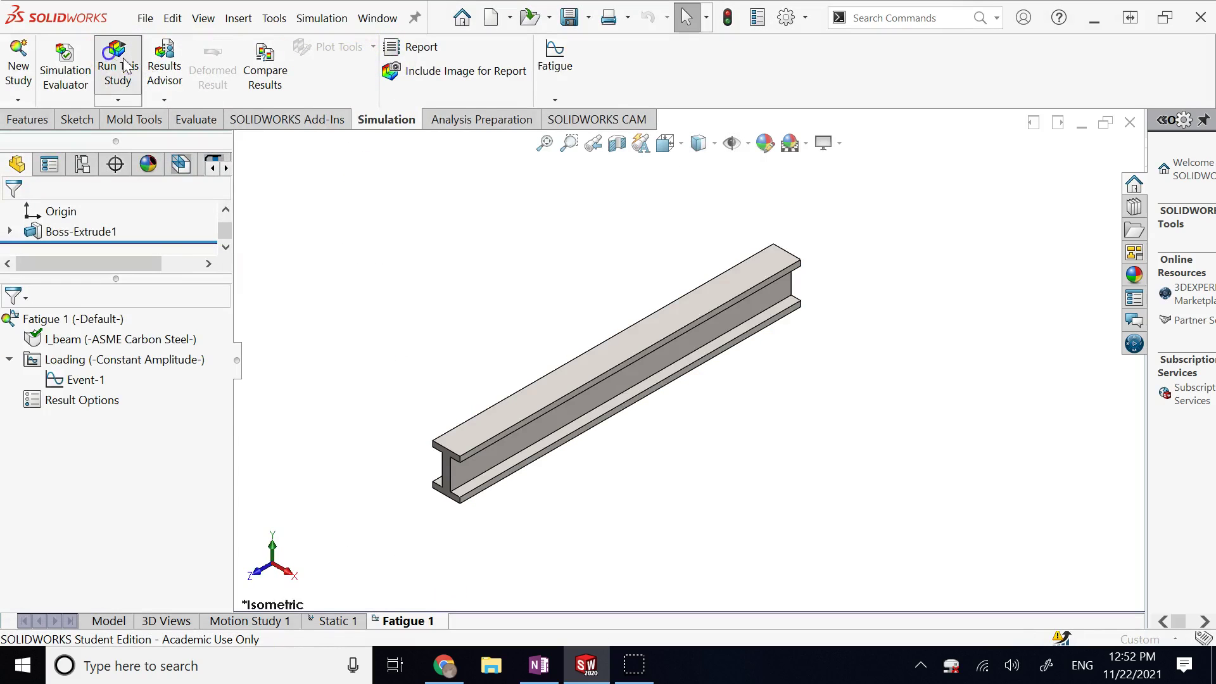
After the solver finishes, show the Results2 Life plot spanning 3.317e+04 to 1.000e+06 cycles.
{"action": "left_click", "coordinate": [779, 306]}
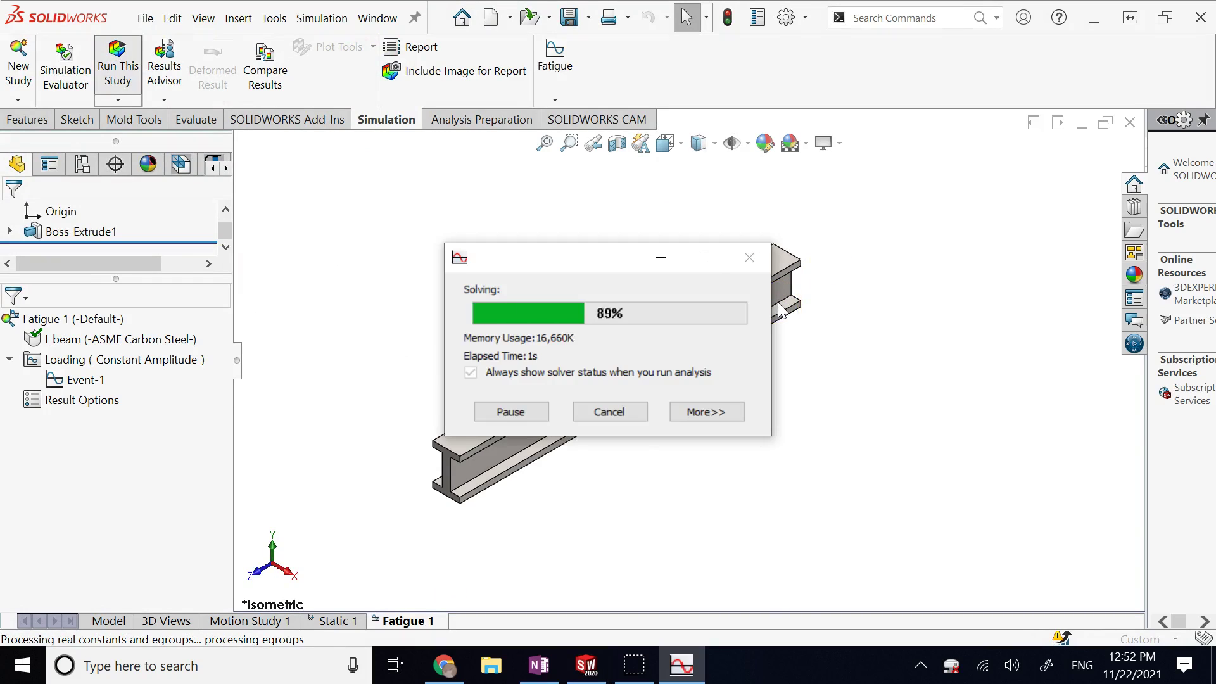
{"action": "left_click", "coordinate": [218, 487]}
{"action": "double_click", "coordinate": [95, 461]}
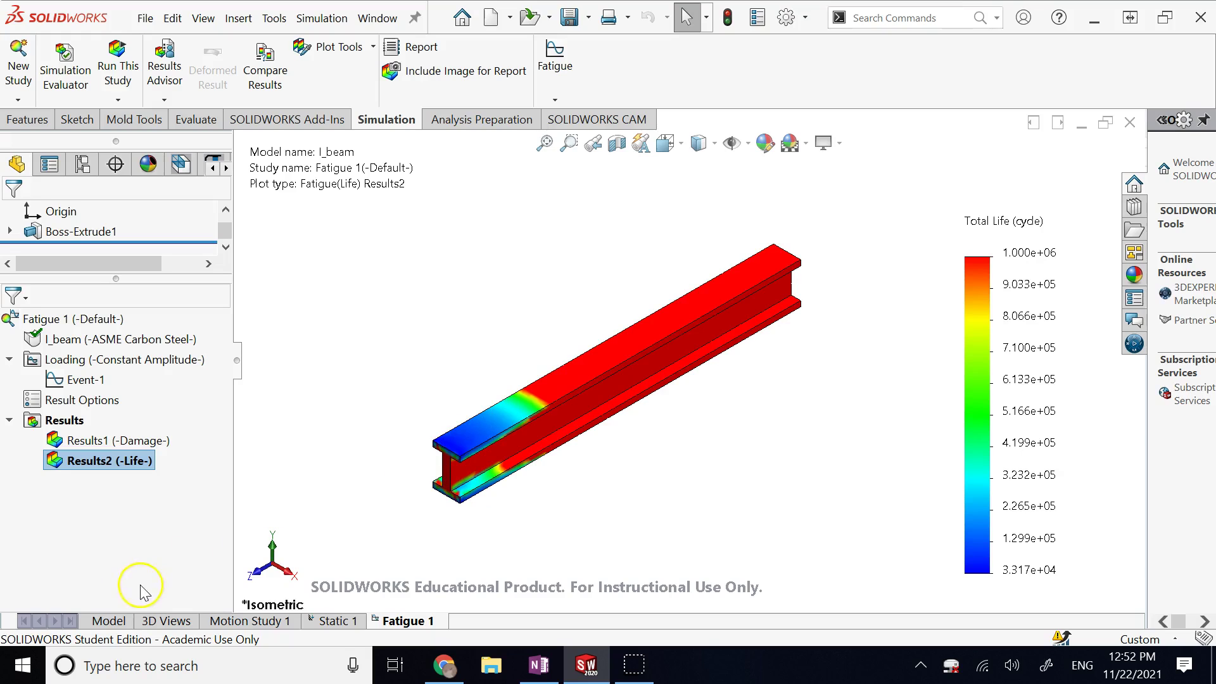
{"action": "left_click", "coordinate": [325, 622]}
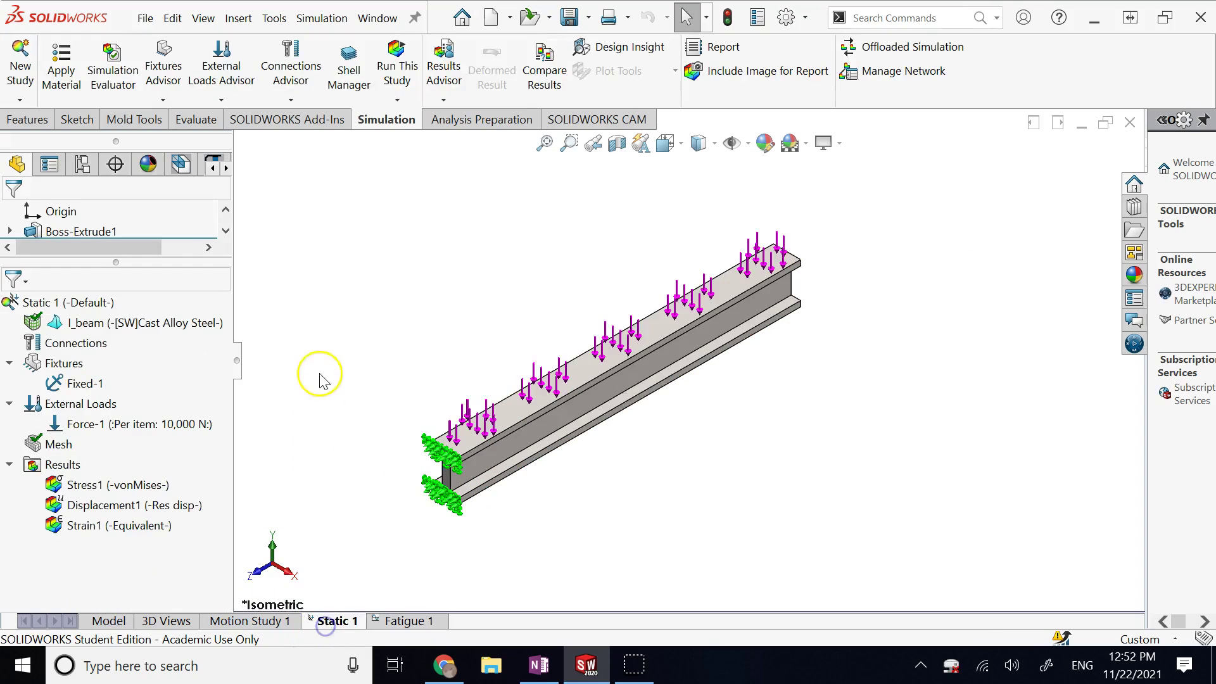
{"action": "left_click", "coordinate": [101, 494]}
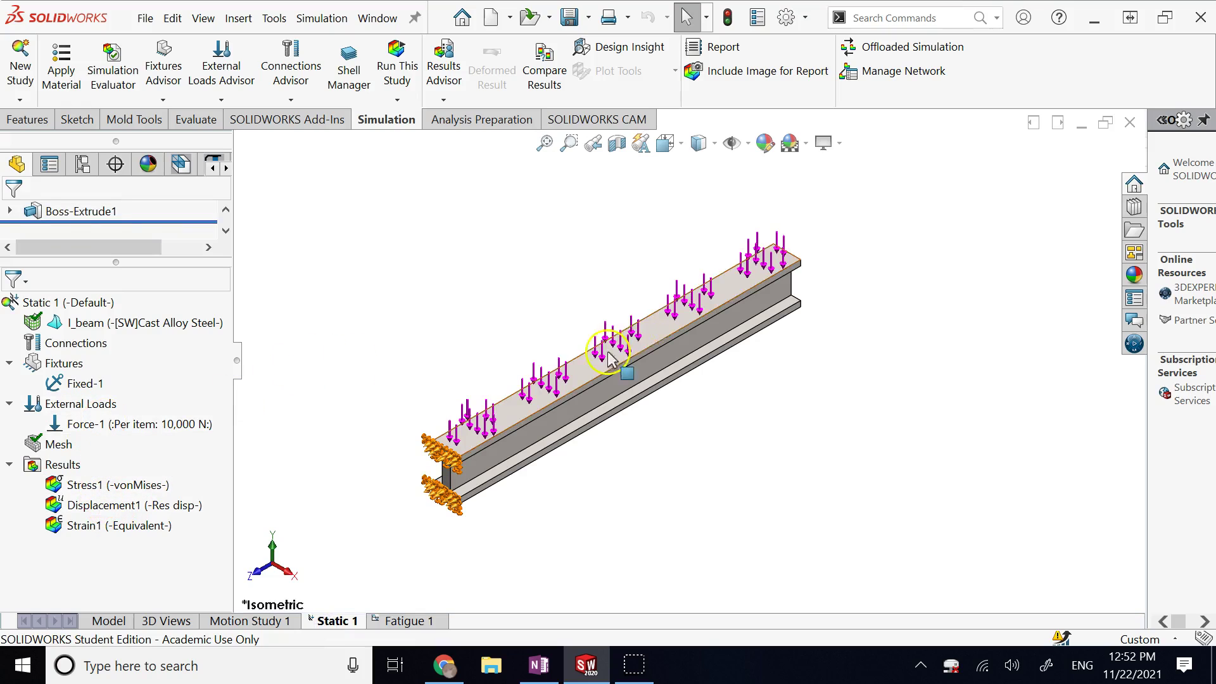
{"action": "left_click", "coordinate": [456, 451]}
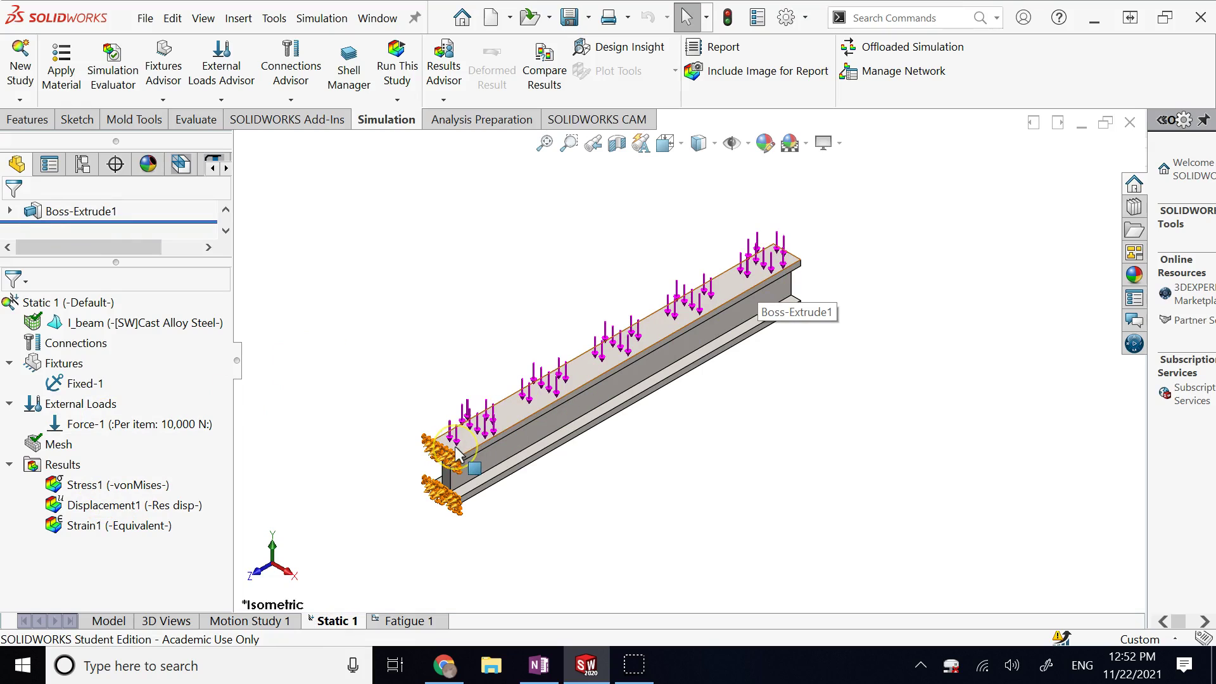
{"action": "left_click", "coordinate": [405, 620]}
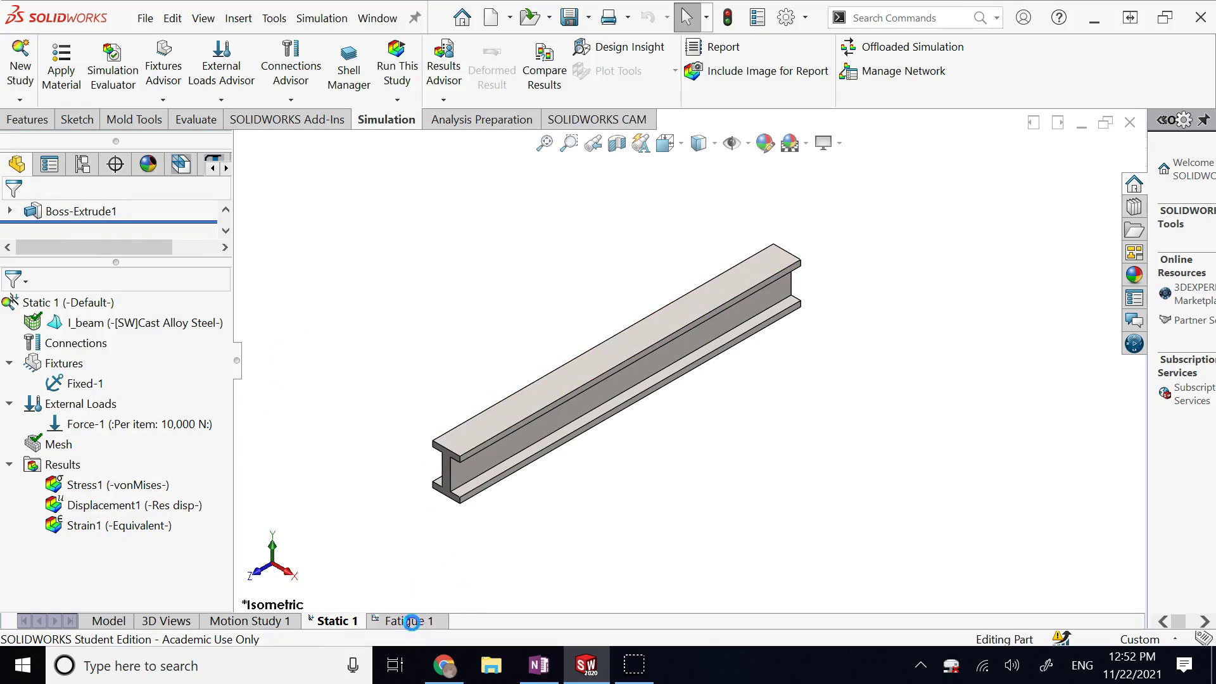
{"action": "double_click", "coordinate": [114, 460]}
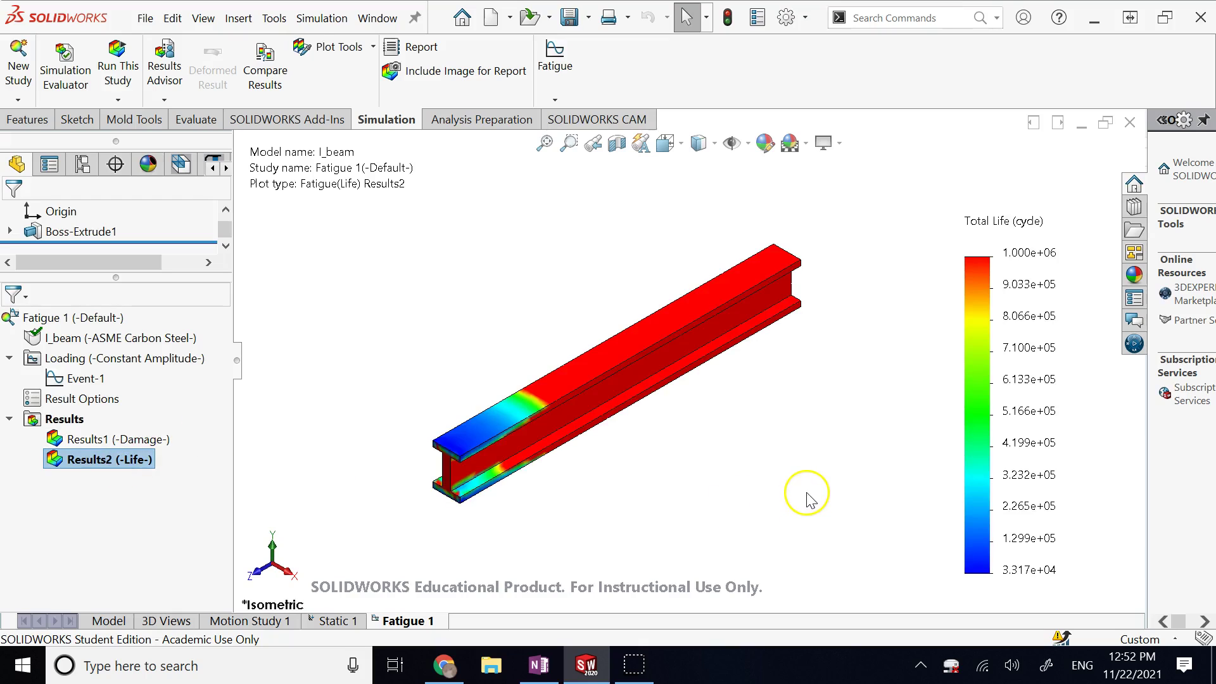